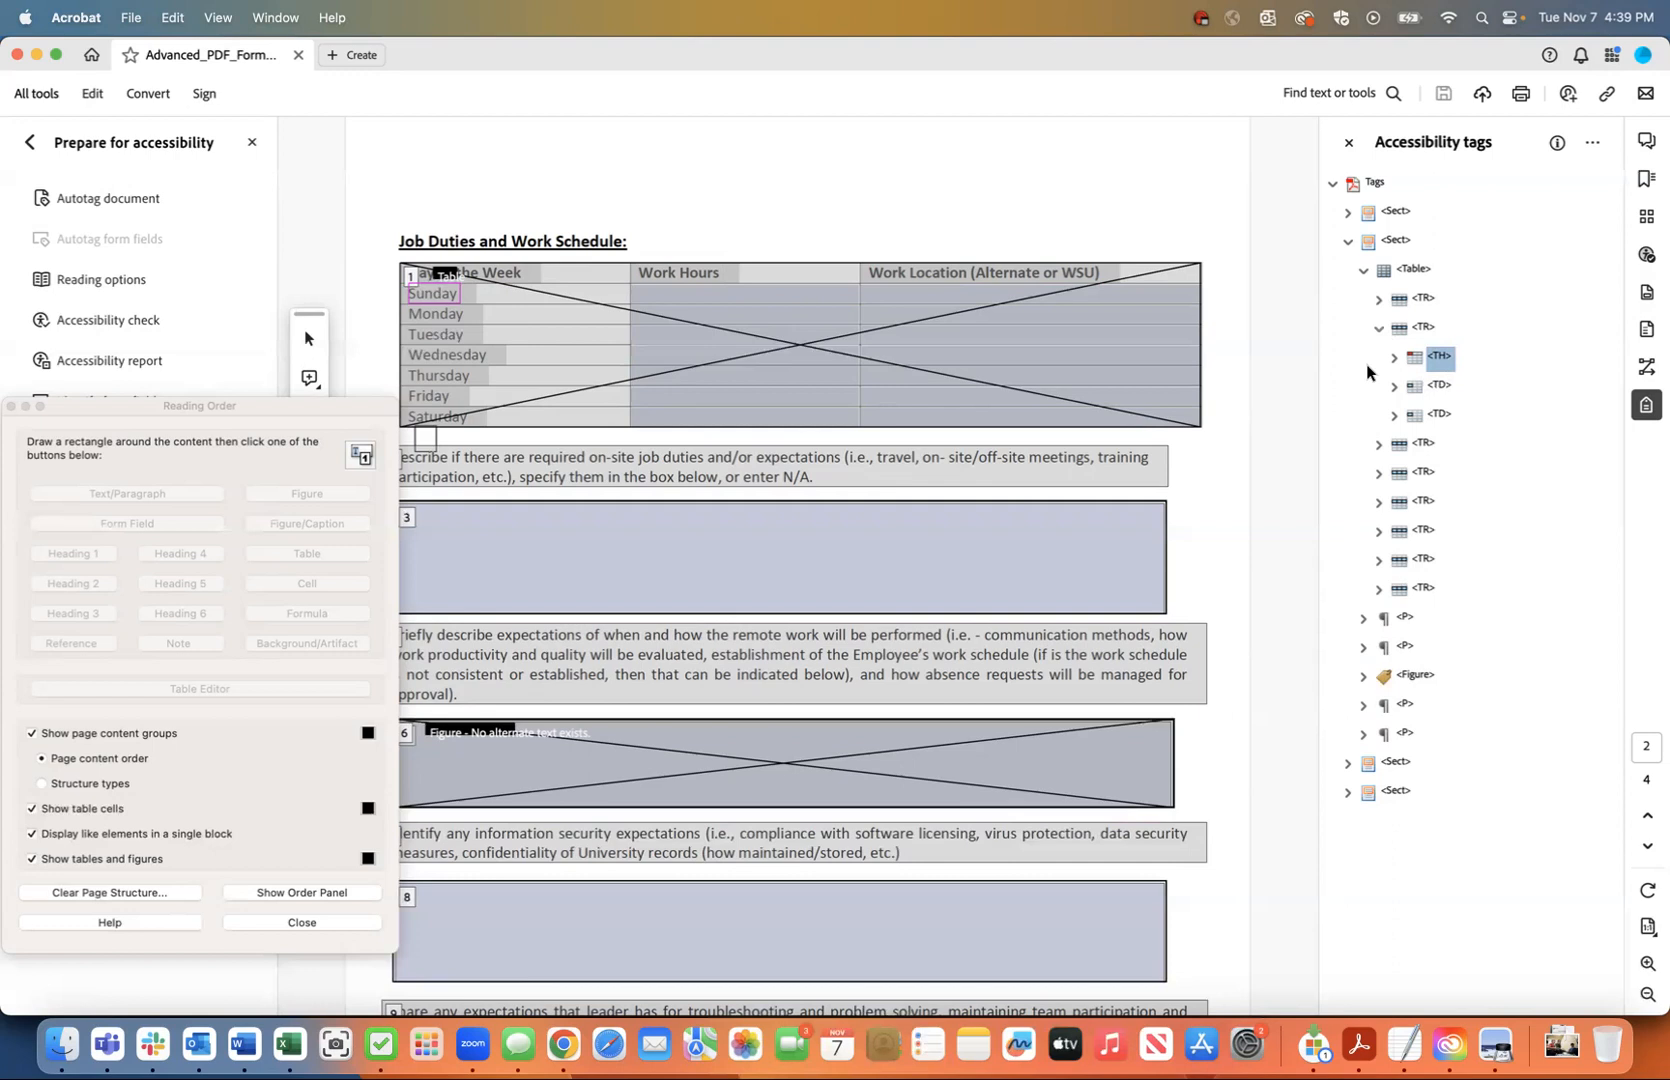
- Expand the Sunday row's TH and both TD tags down to the form field objects inside their Form tags
left_click(1394, 357)
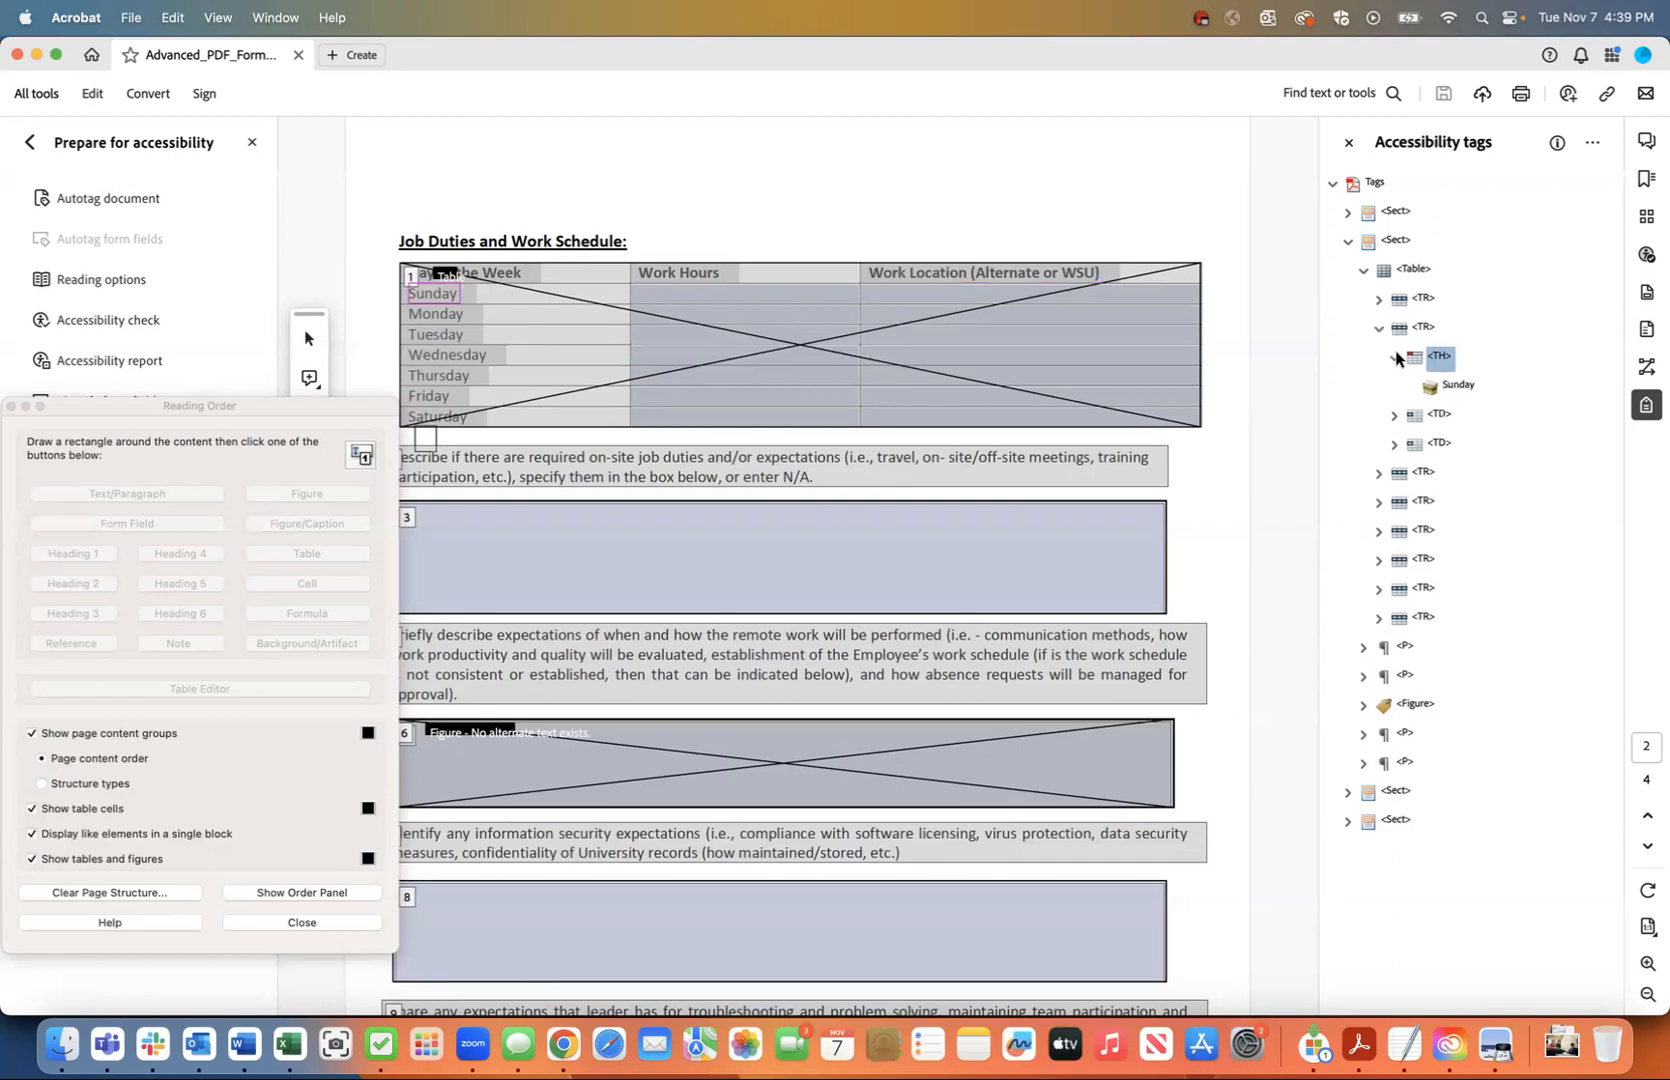
left_click(1394, 414)
left_click(1393, 472)
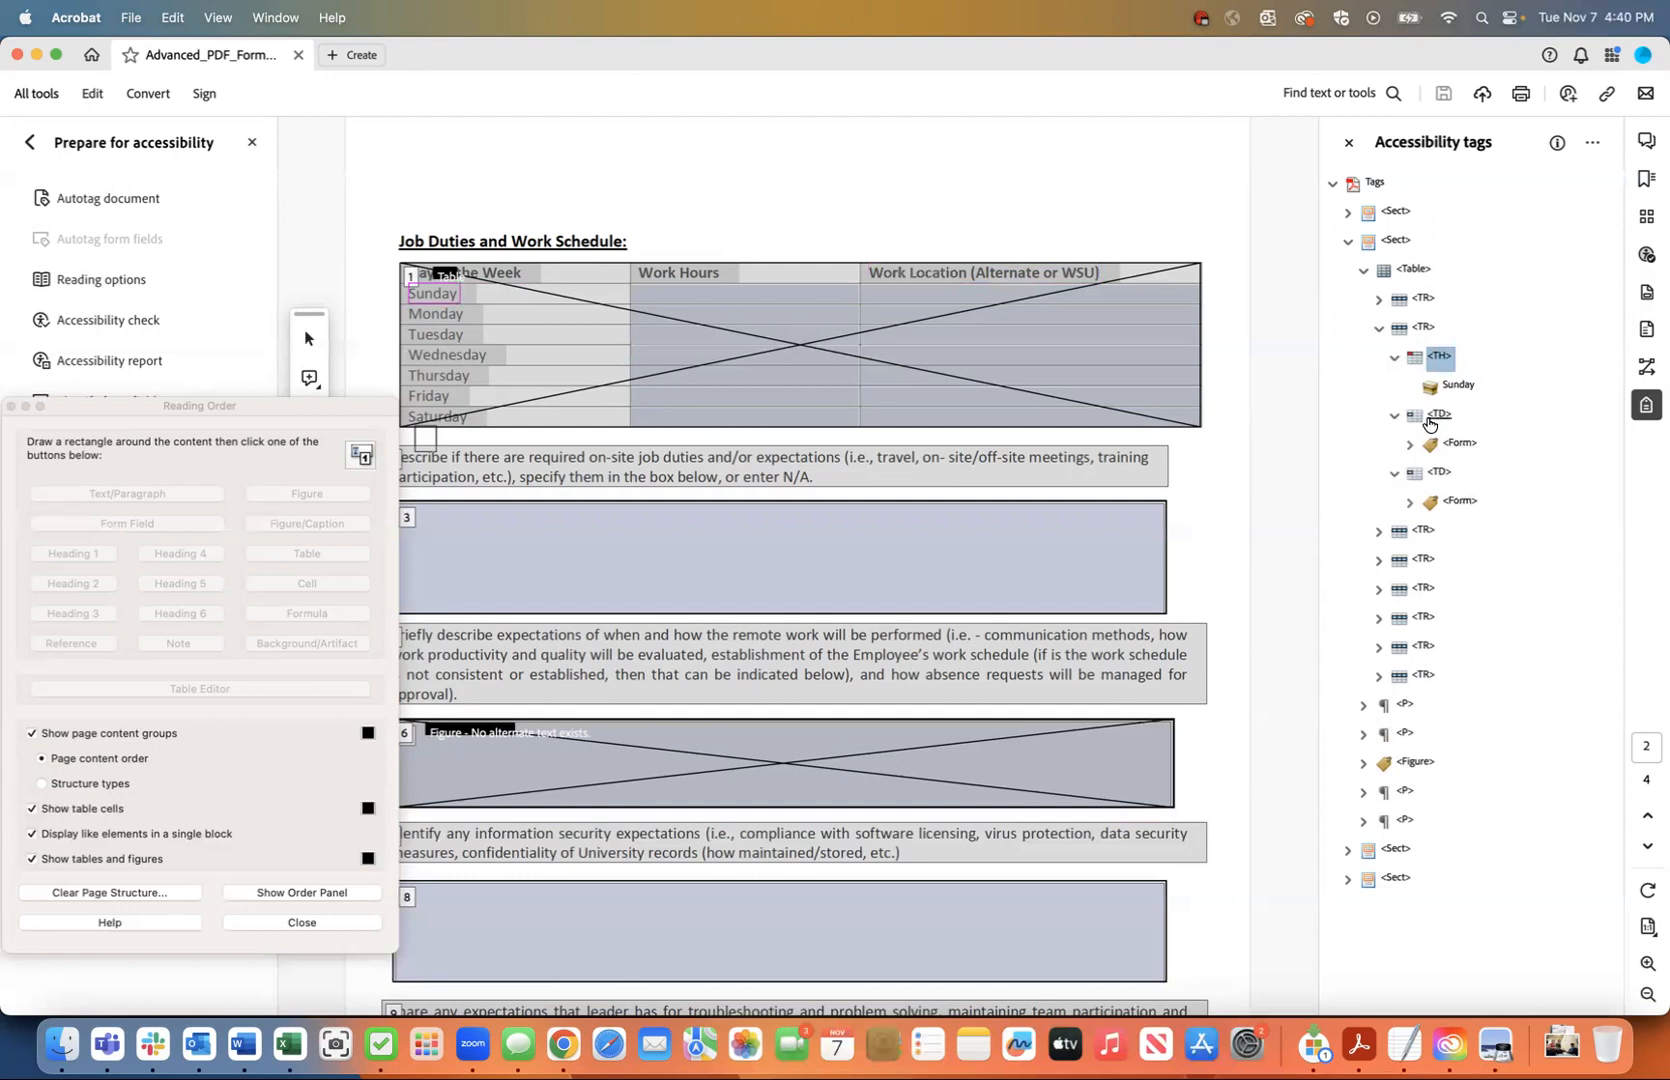
left_click(1459, 443)
left_click(1460, 500)
left_click(1455, 446)
left_click(1445, 500)
left_click(1409, 443)
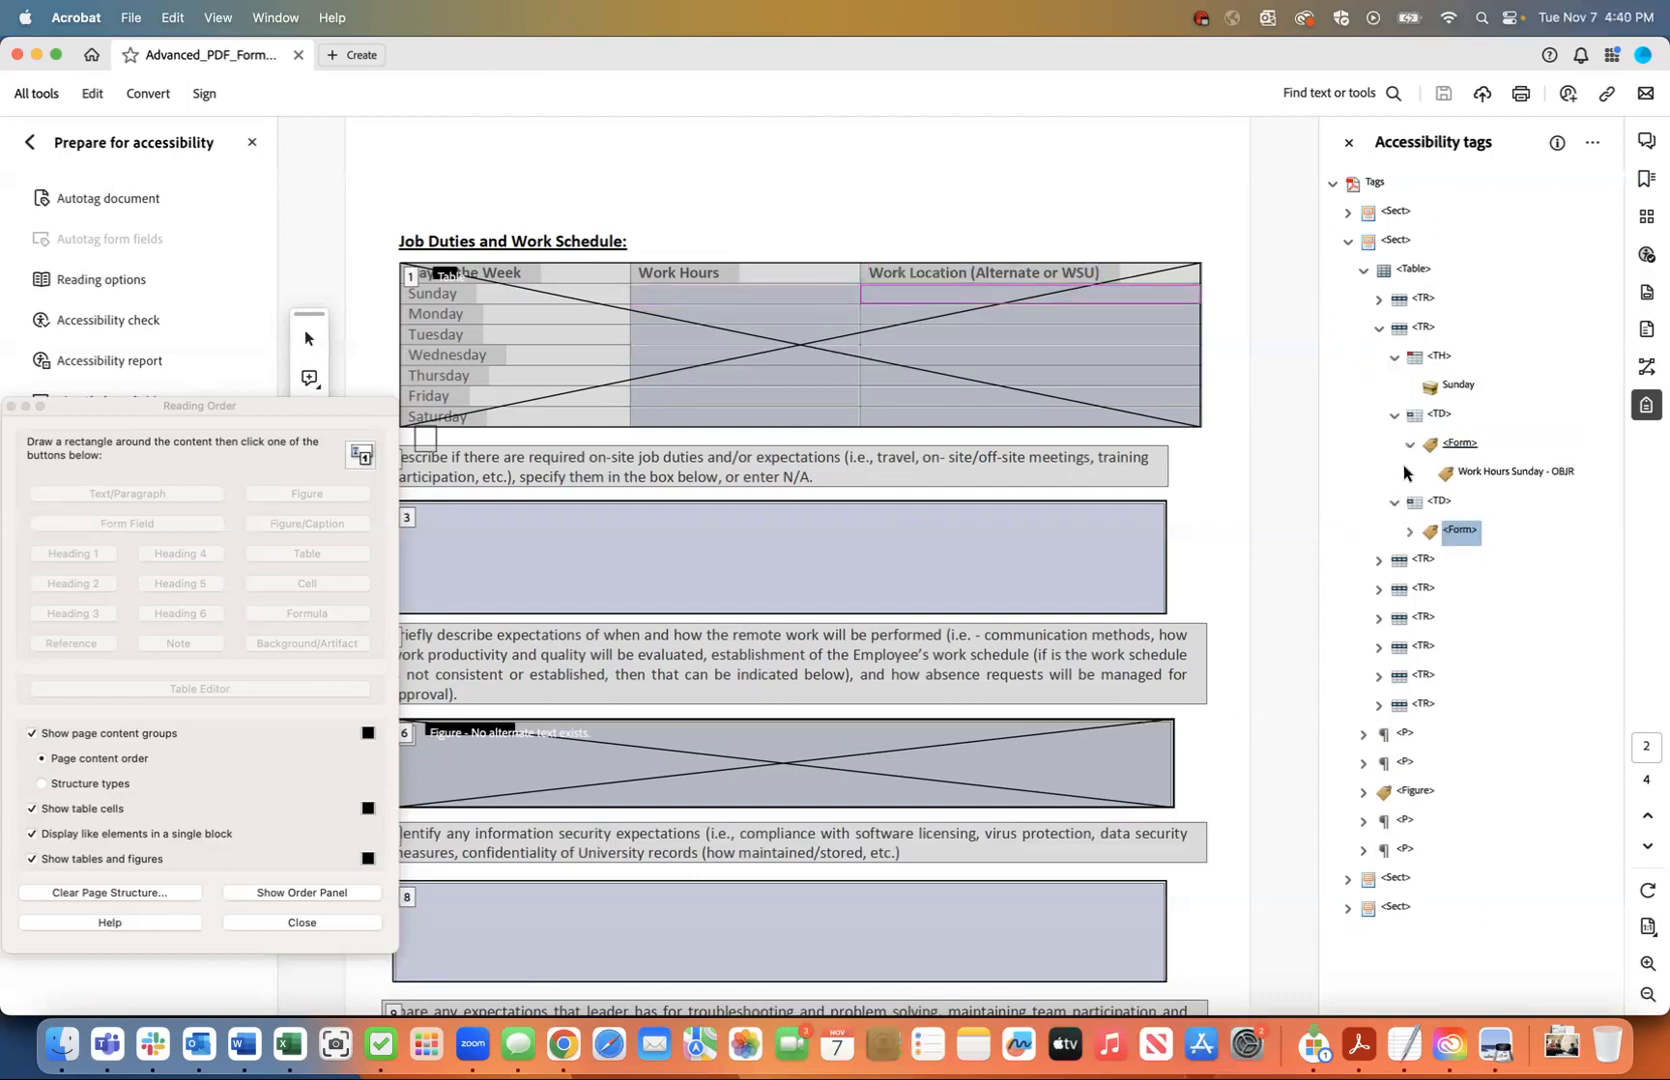
left_click(1409, 531)
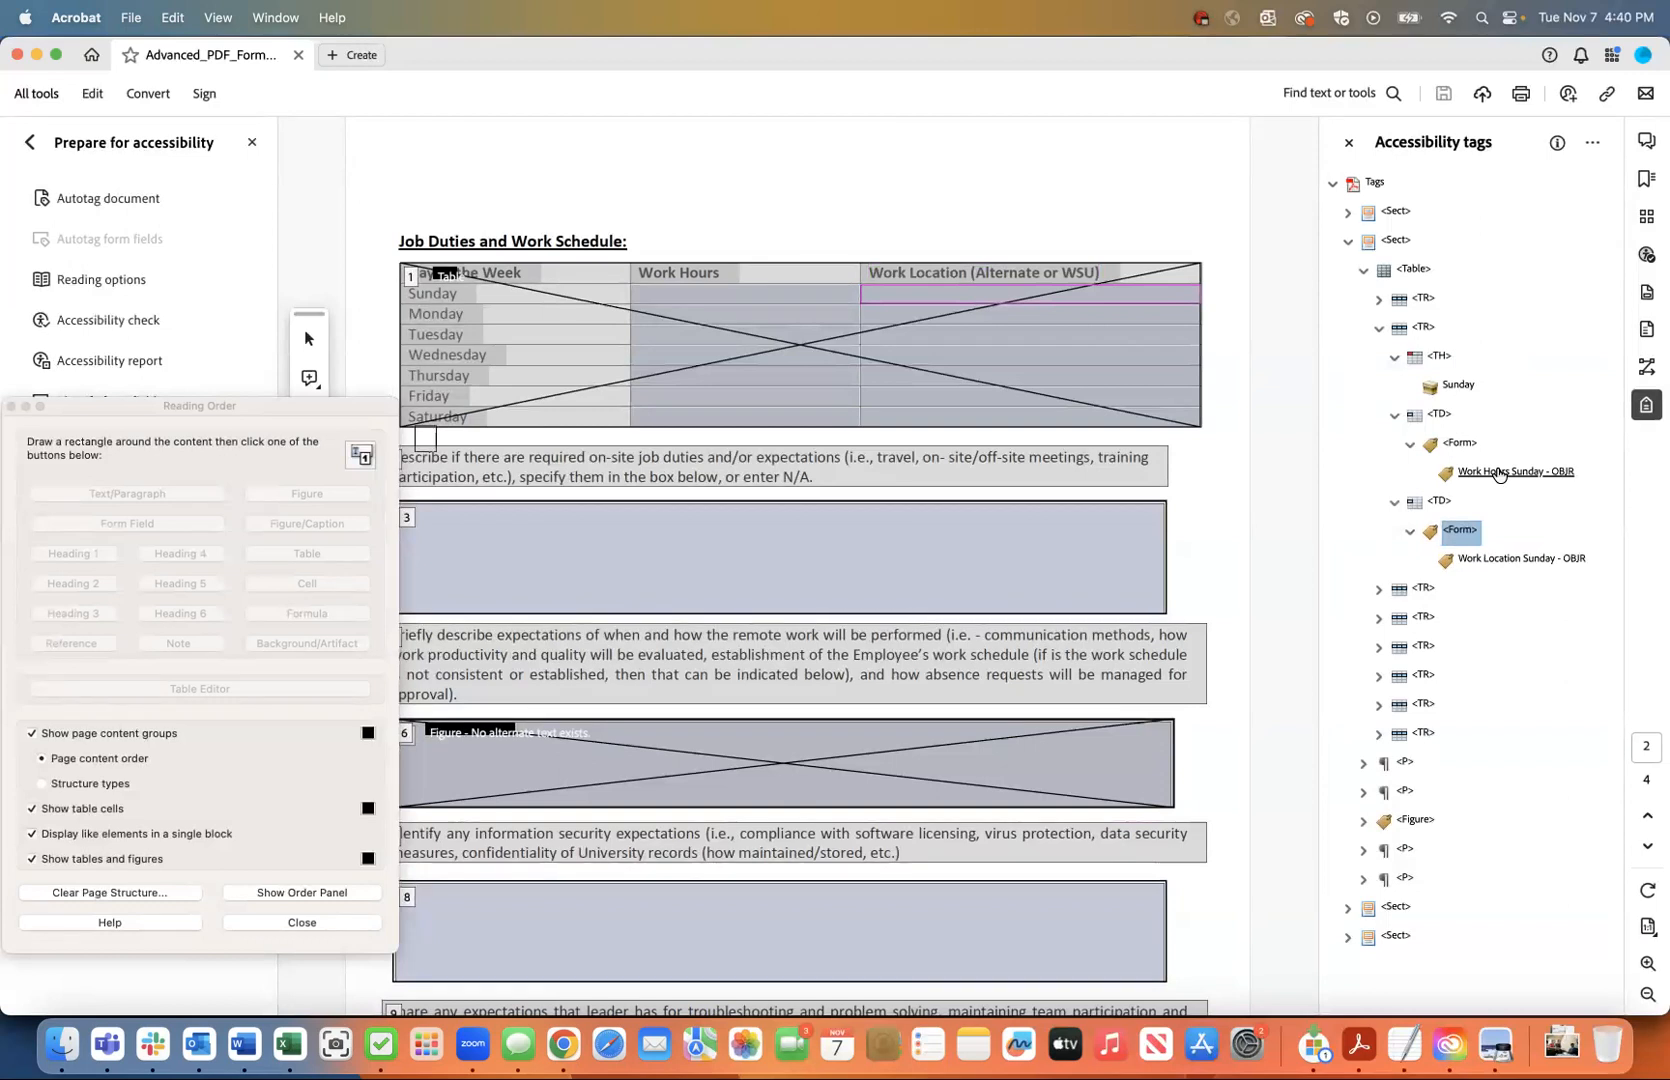
- Check which table cell each Sunday row tag highlights on the page, and collapse the row
left_click(1440, 415)
left_click(1437, 358)
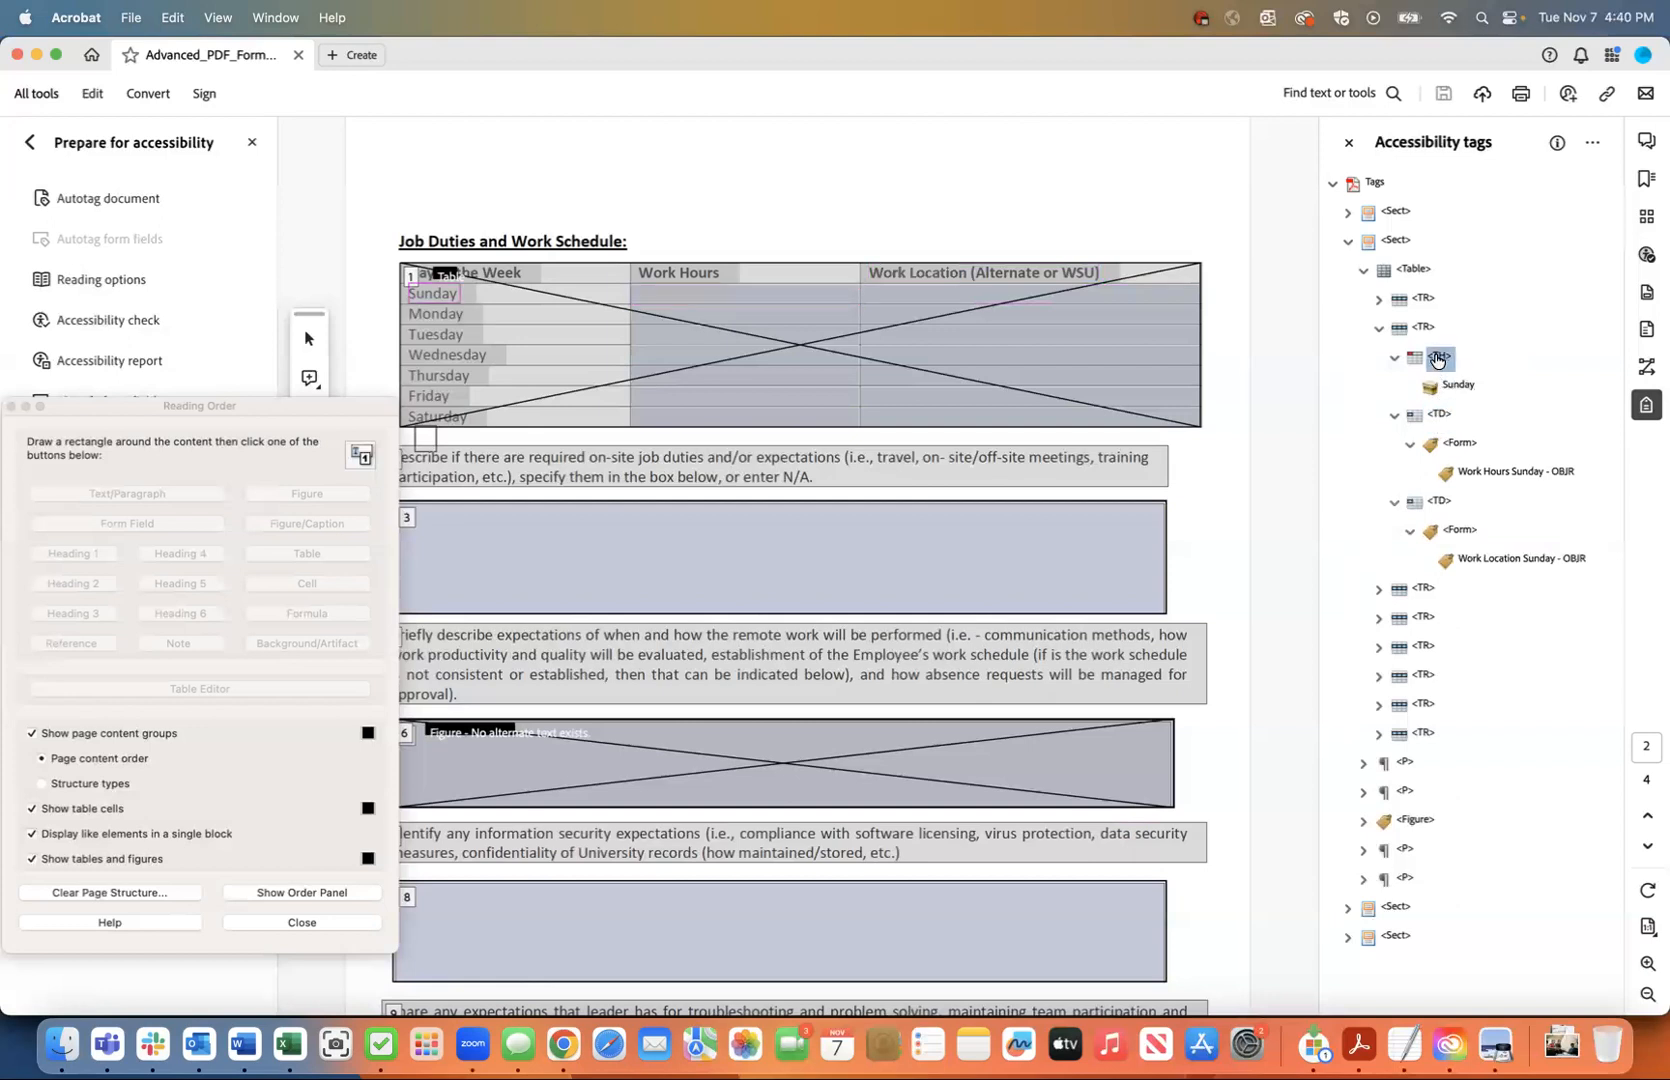
left_click(1436, 416)
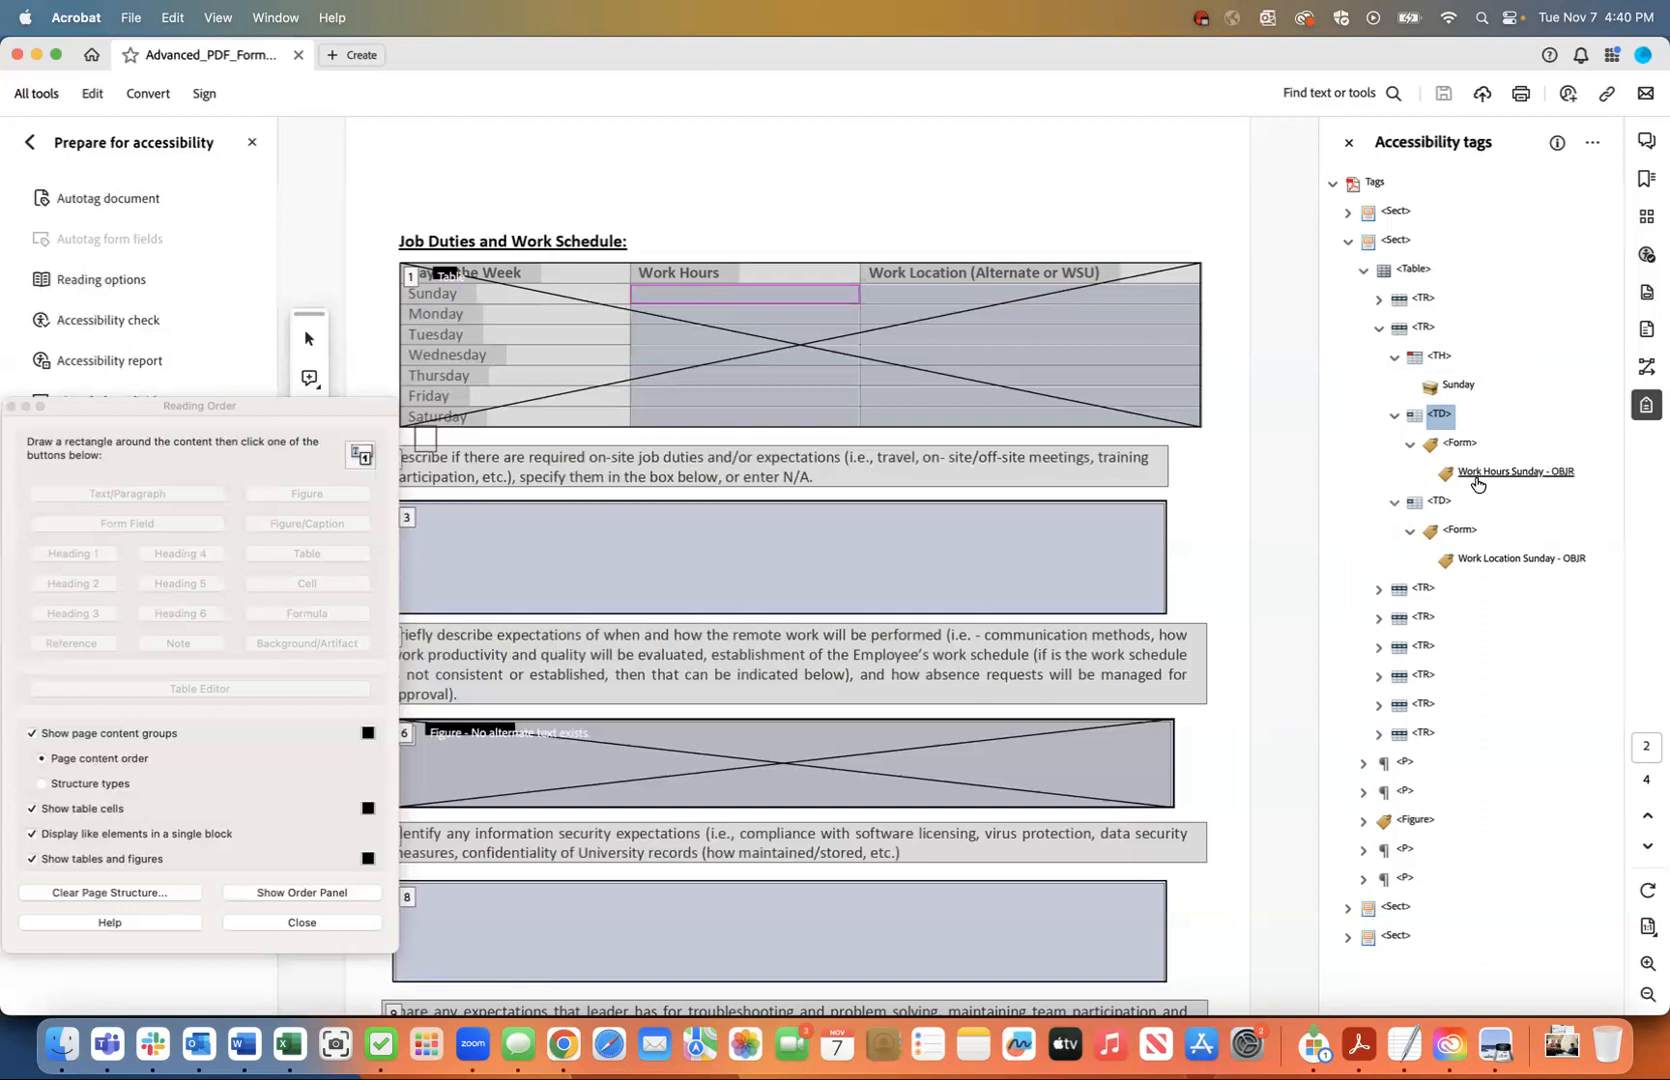
left_click(1436, 502)
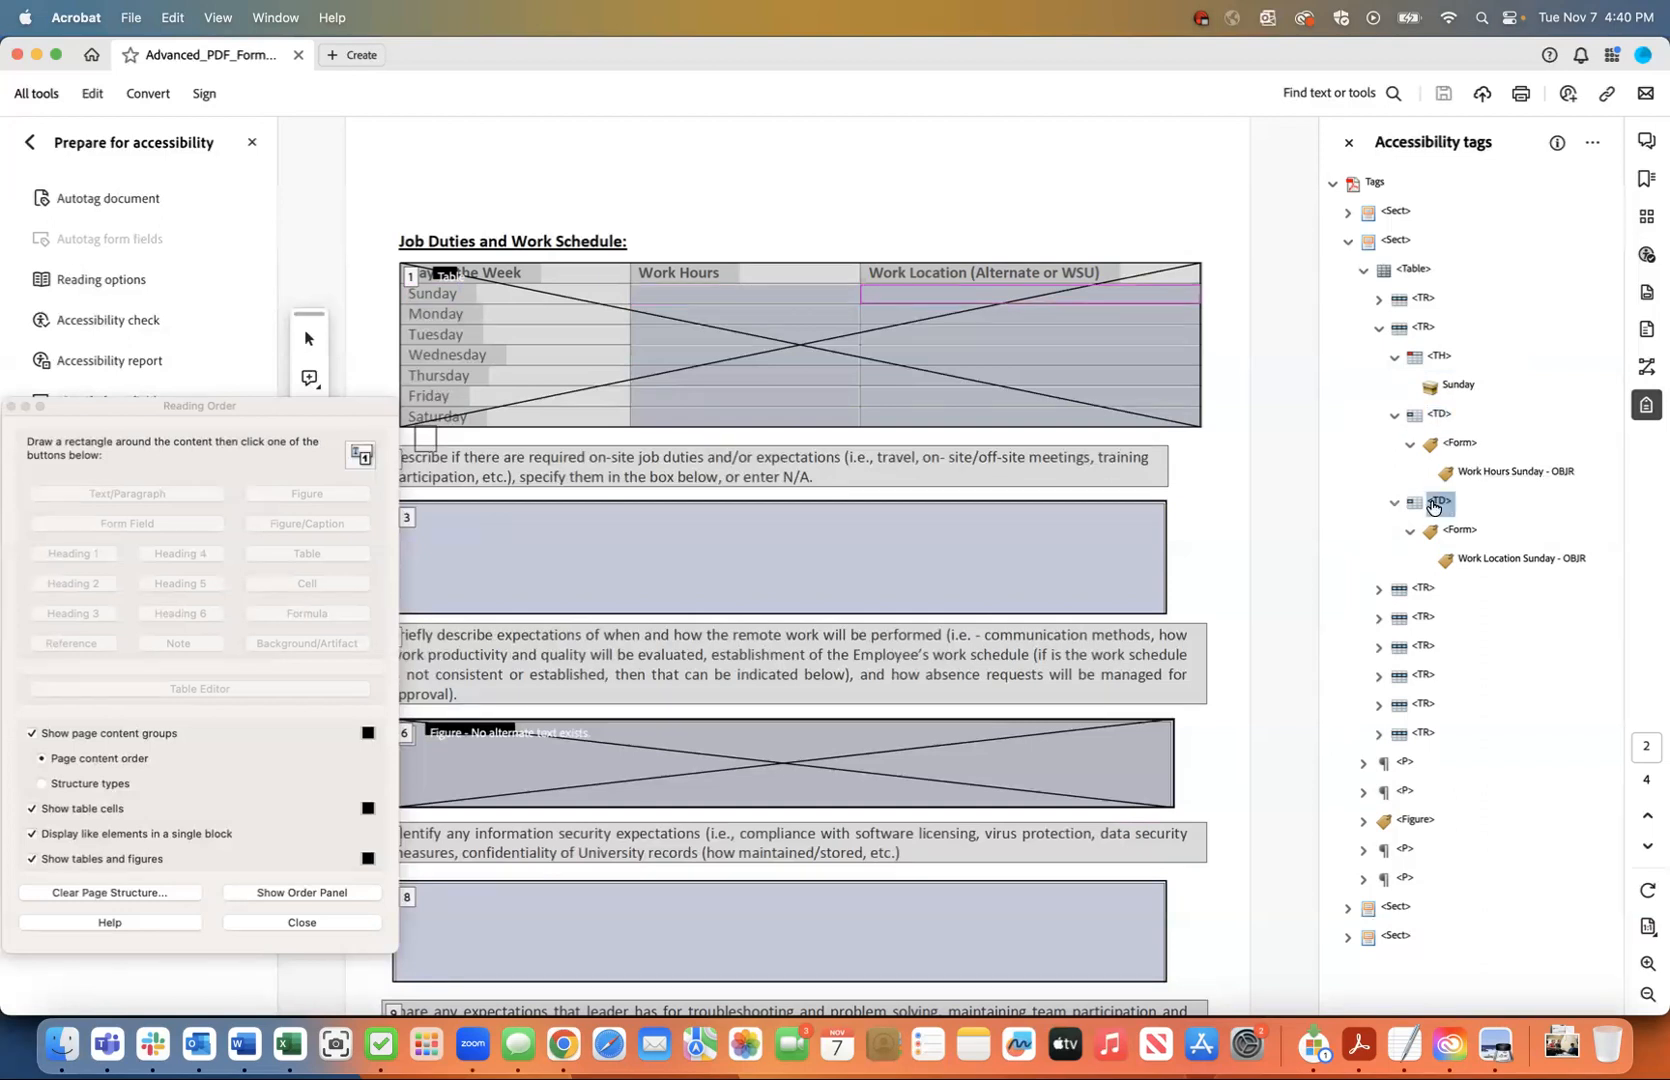
left_click(1460, 531)
left_click(1378, 328)
- Expand the Monday row's TH and TD tags to show the contents of its header cell and Form tags
left_click(1378, 357)
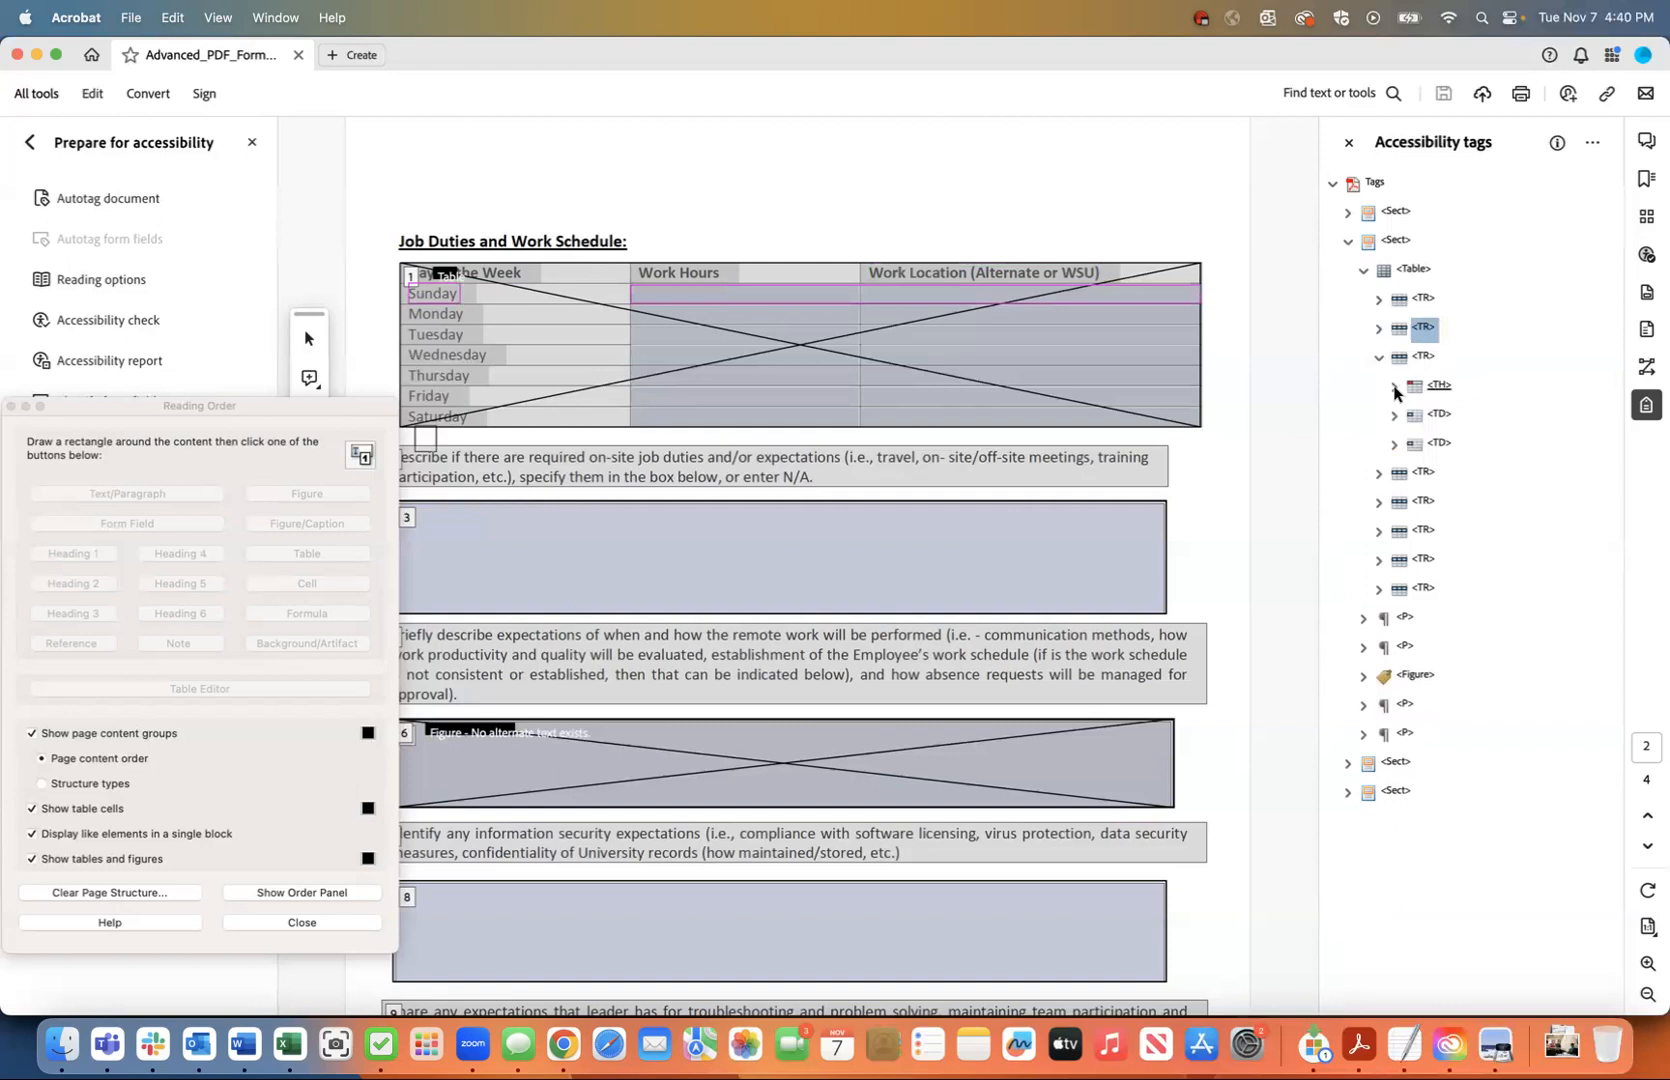
left_click(1395, 387)
left_click(1393, 443)
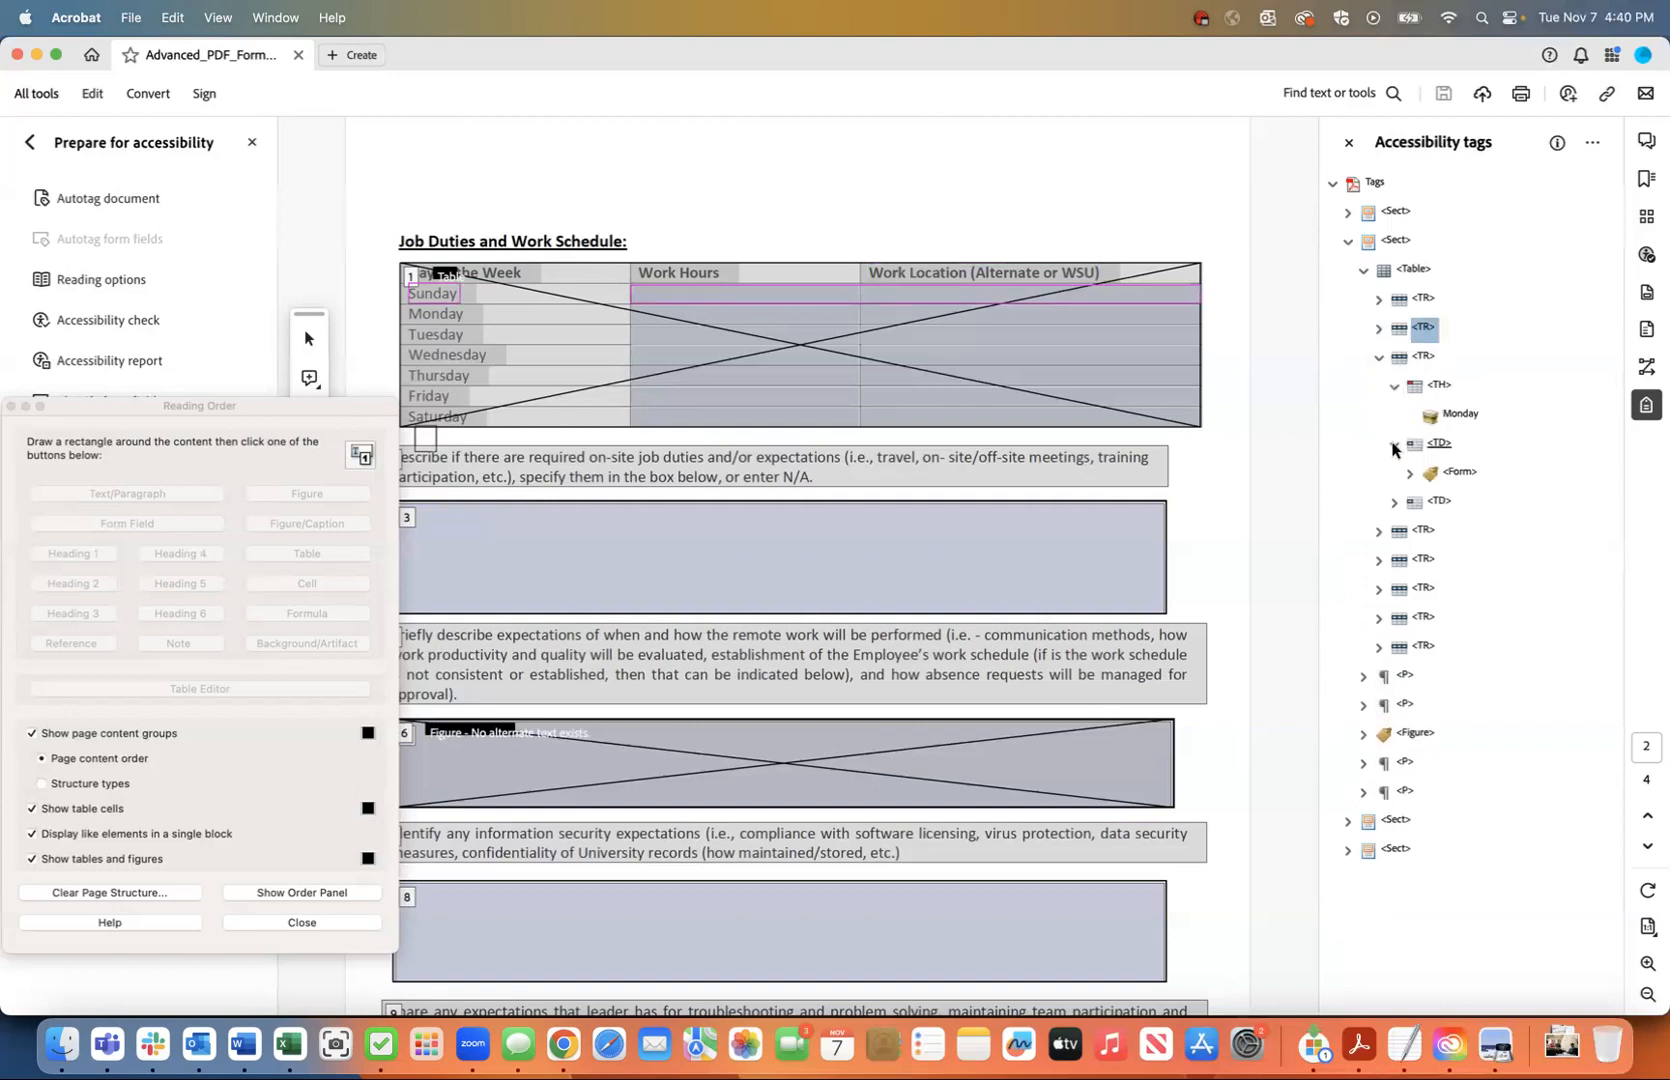
left_click(1394, 500)
left_click(1408, 472)
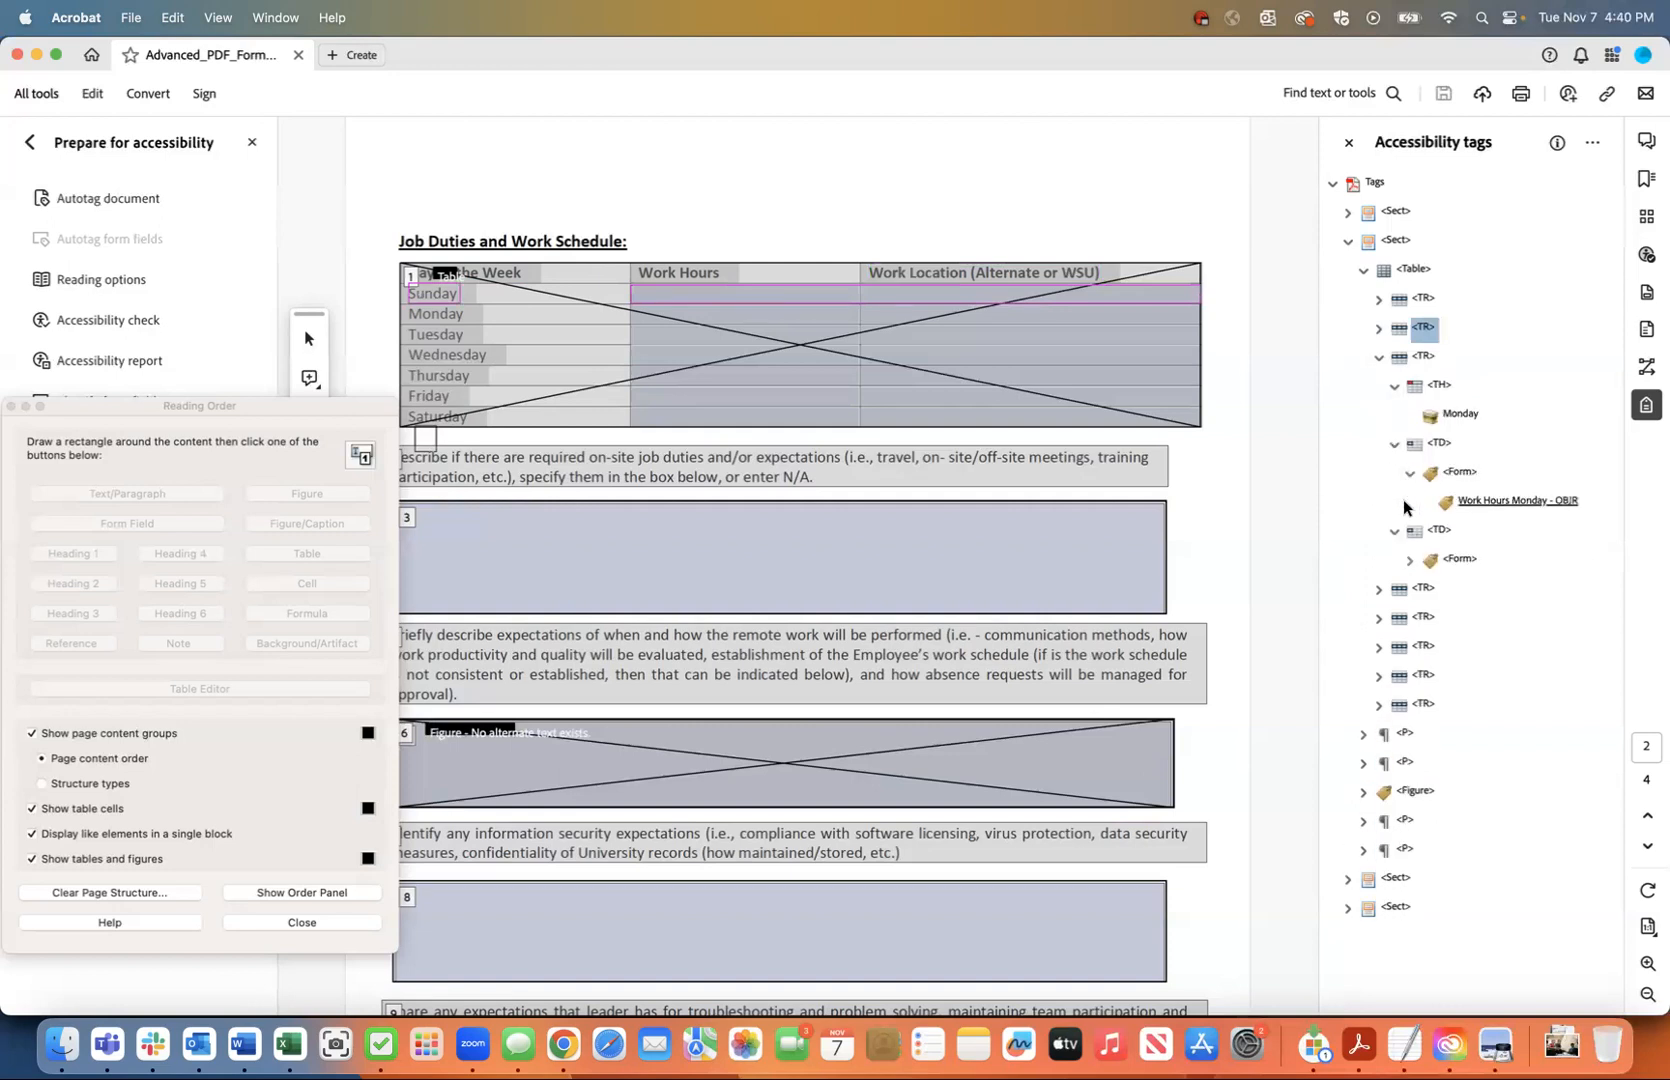
left_click(1407, 555)
- Check the Monday row's header, work hours and work location tags against the page, and collapse the row
left_click(1430, 366)
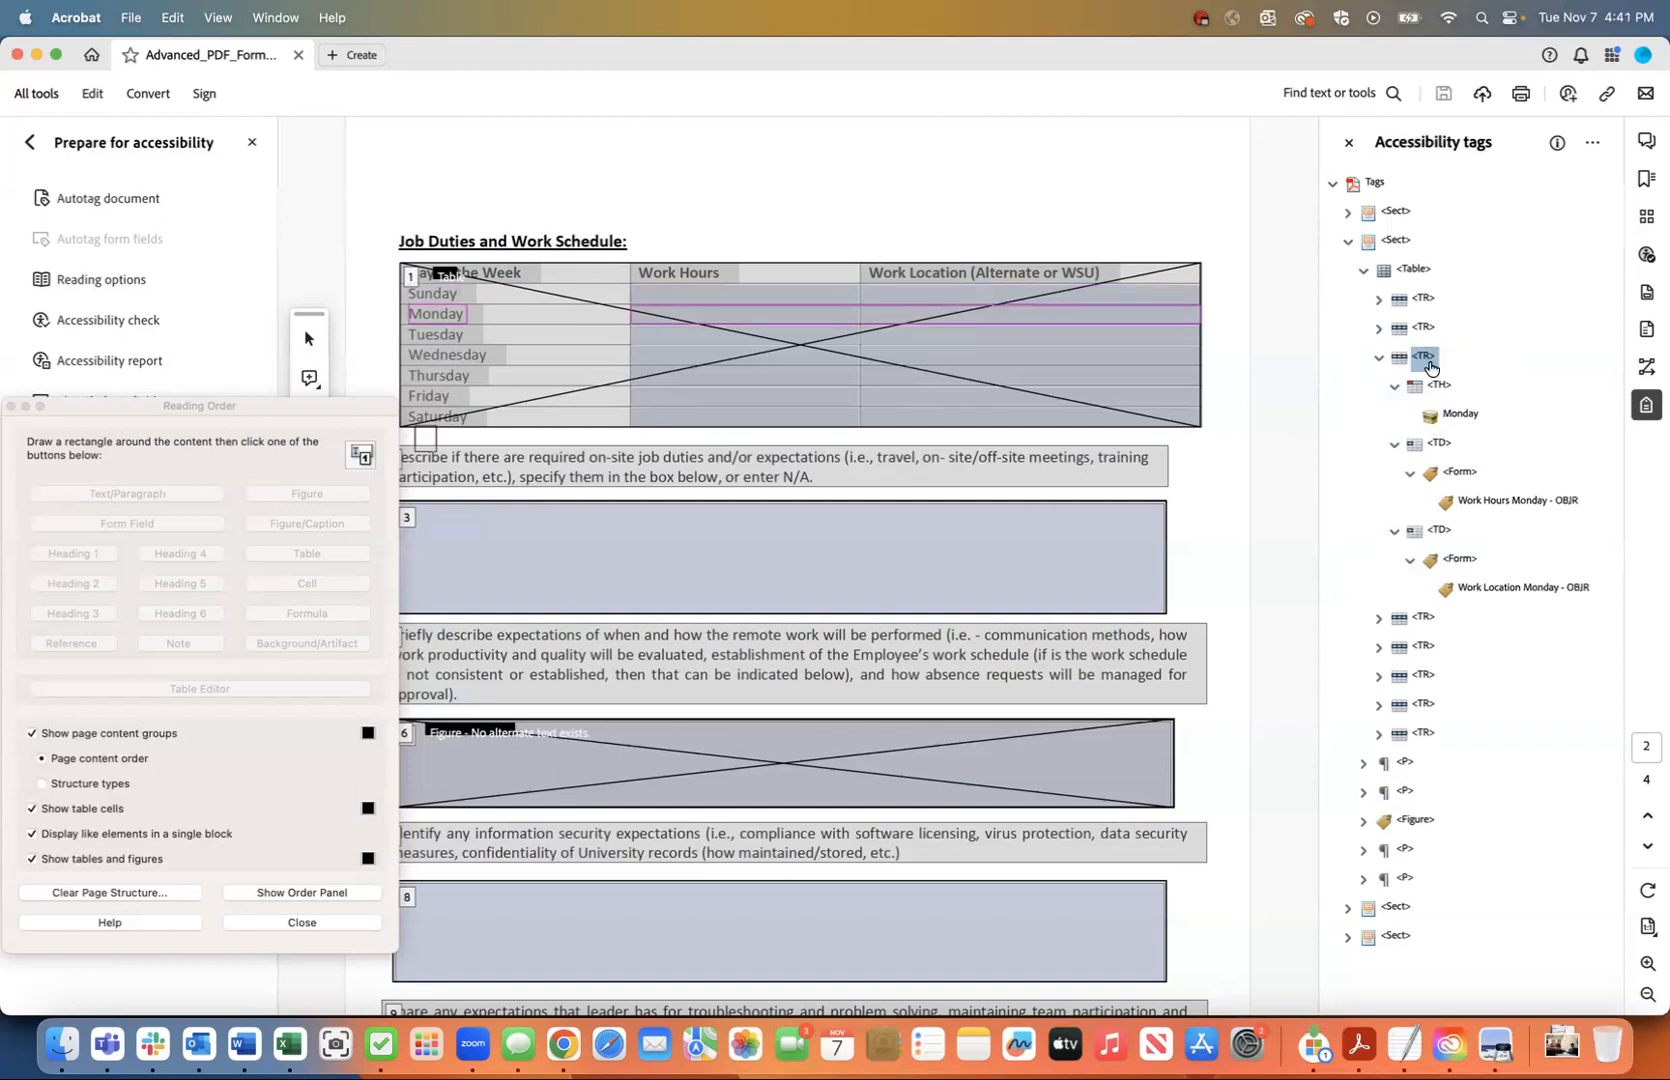
left_click(1460, 413)
left_click(1460, 472)
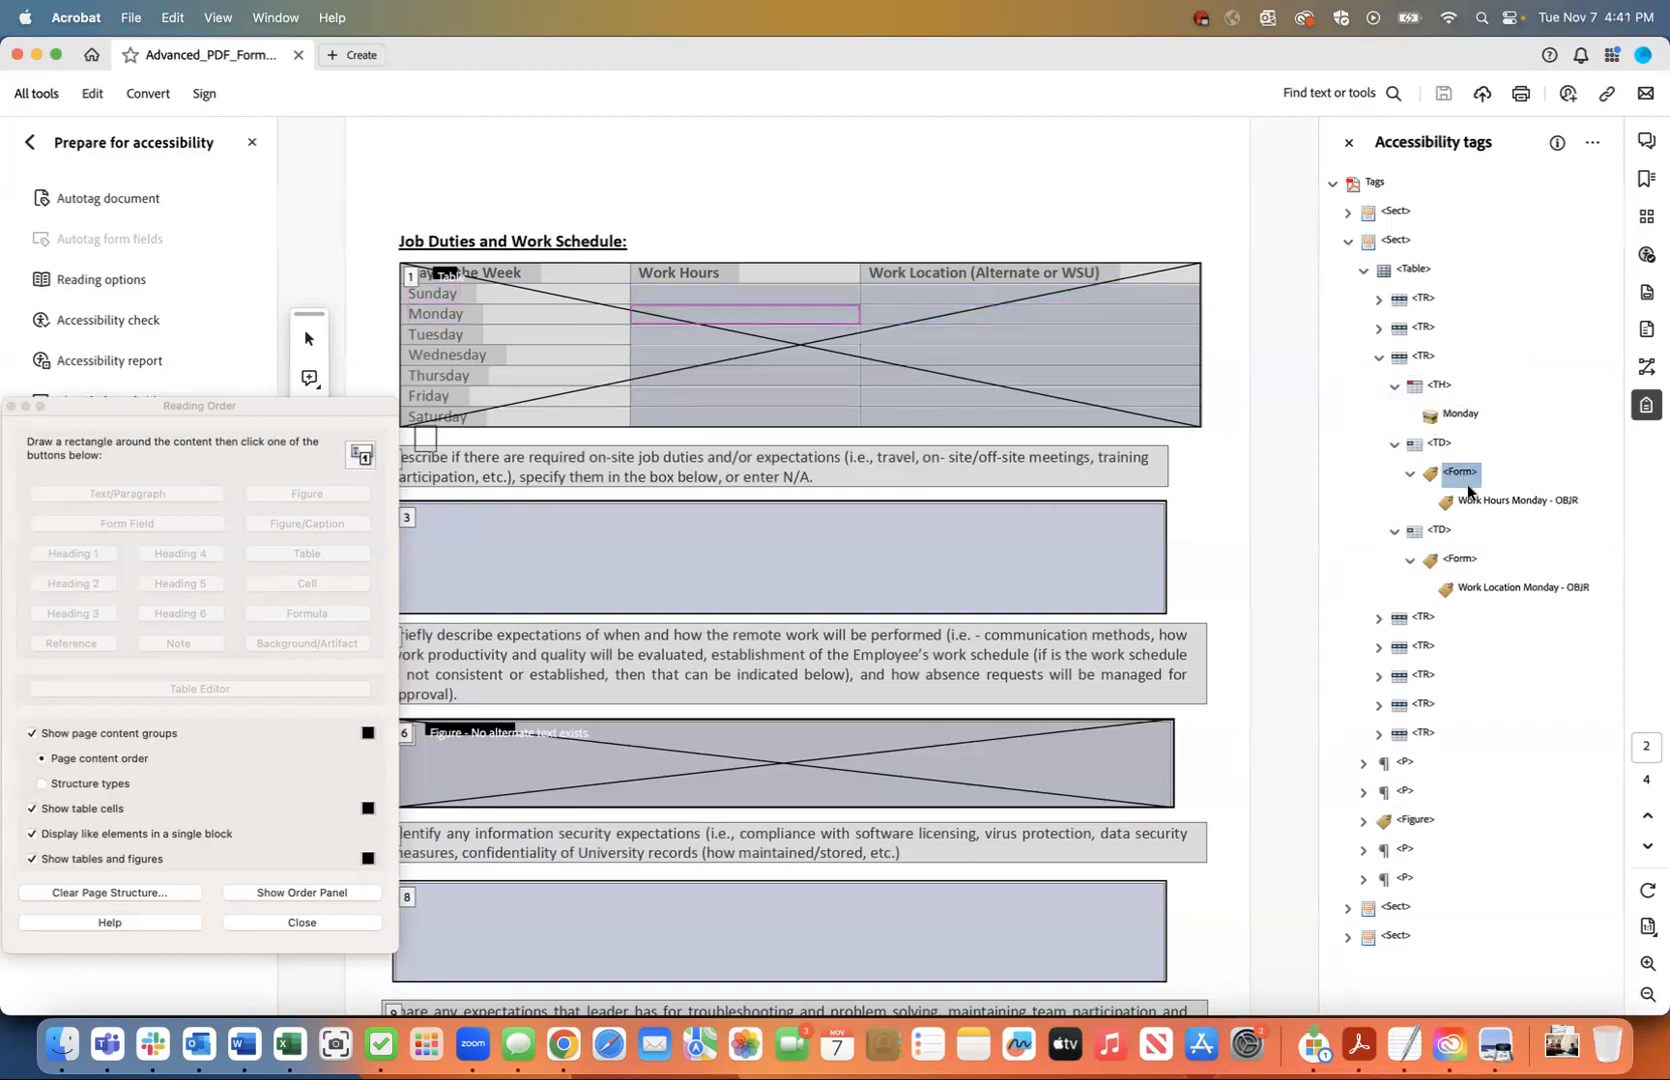
left_click(1472, 500)
left_click(1460, 558)
left_click(1475, 588)
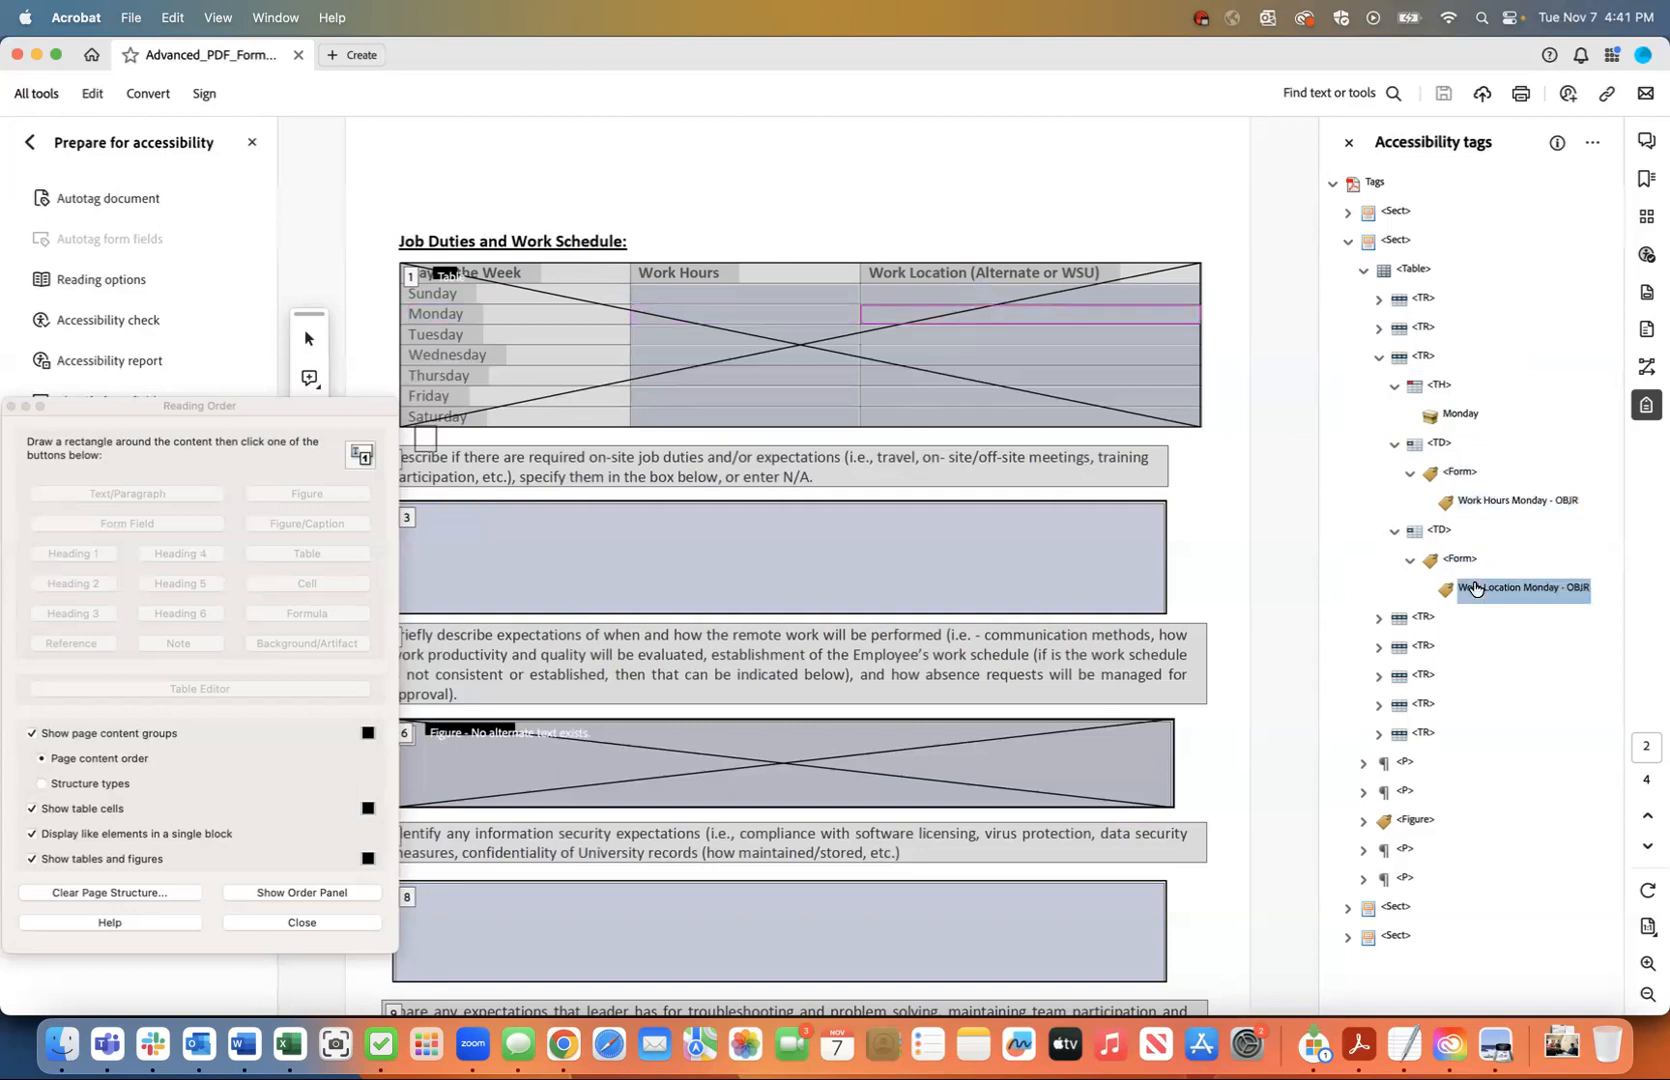
left_click(1378, 355)
- Inspect the Tuesday row's header cell and the form fields nested in its two TD tags, and collapse the row
left_click(1390, 388)
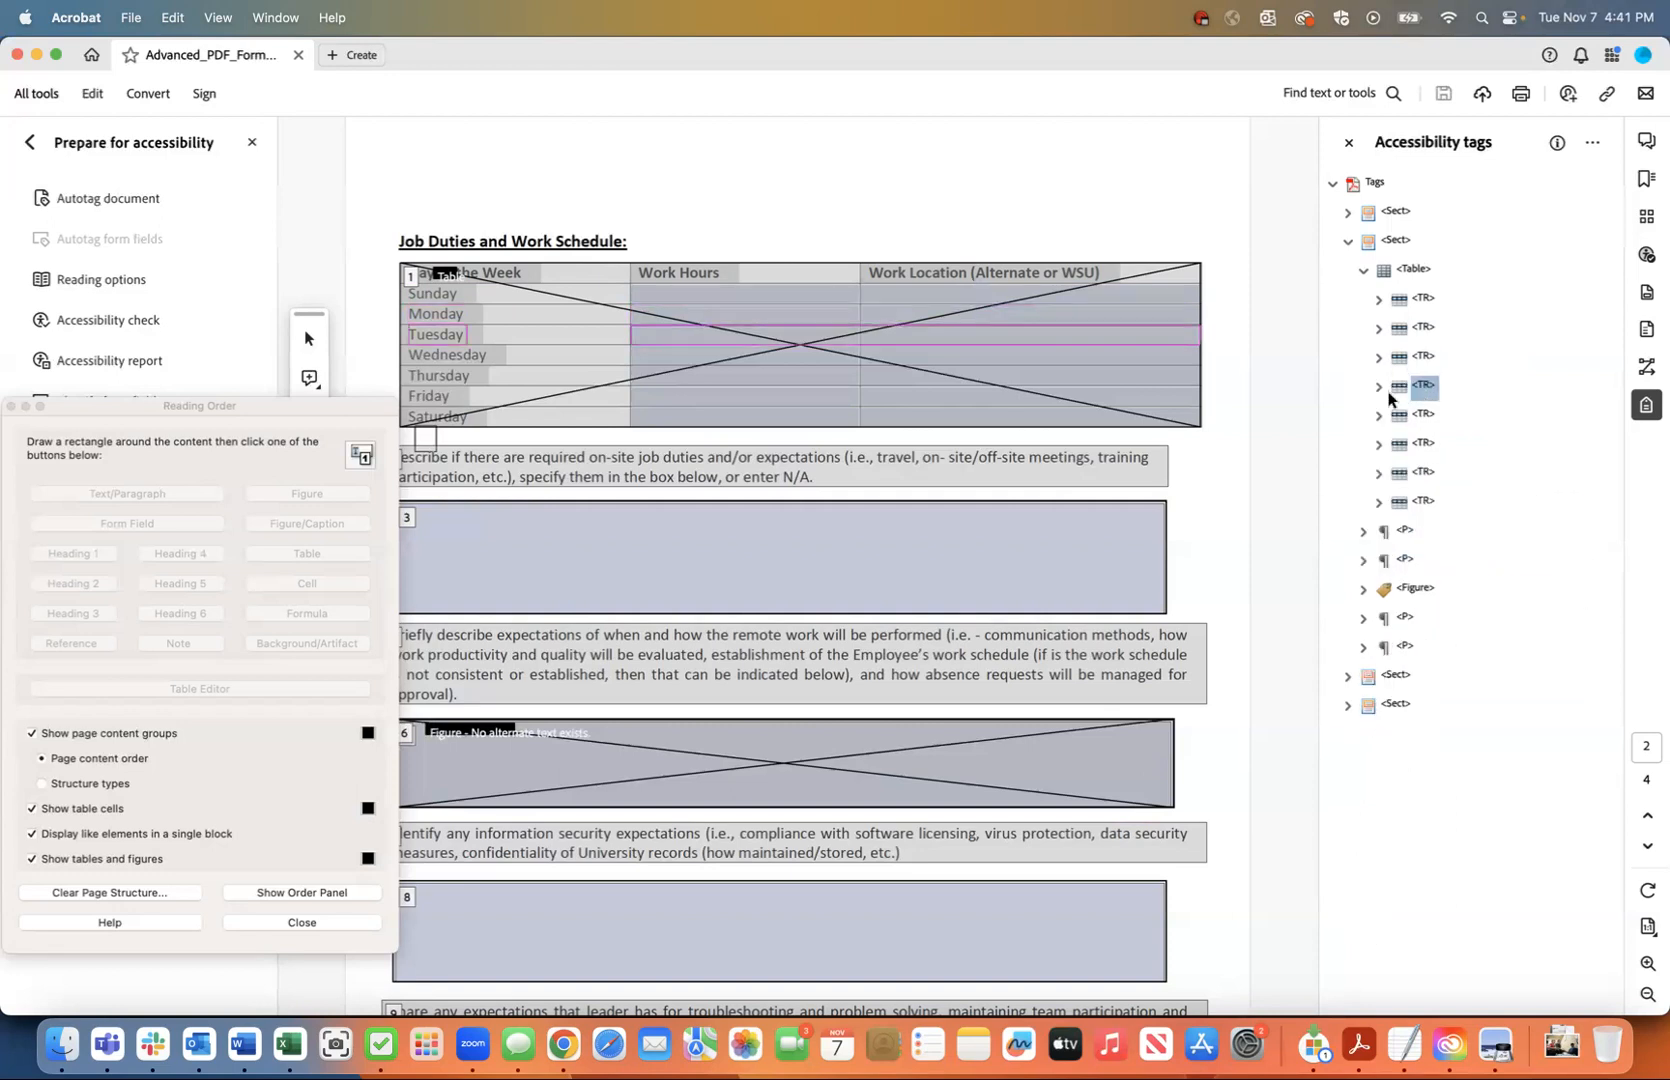
left_click(1378, 386)
left_click(1394, 414)
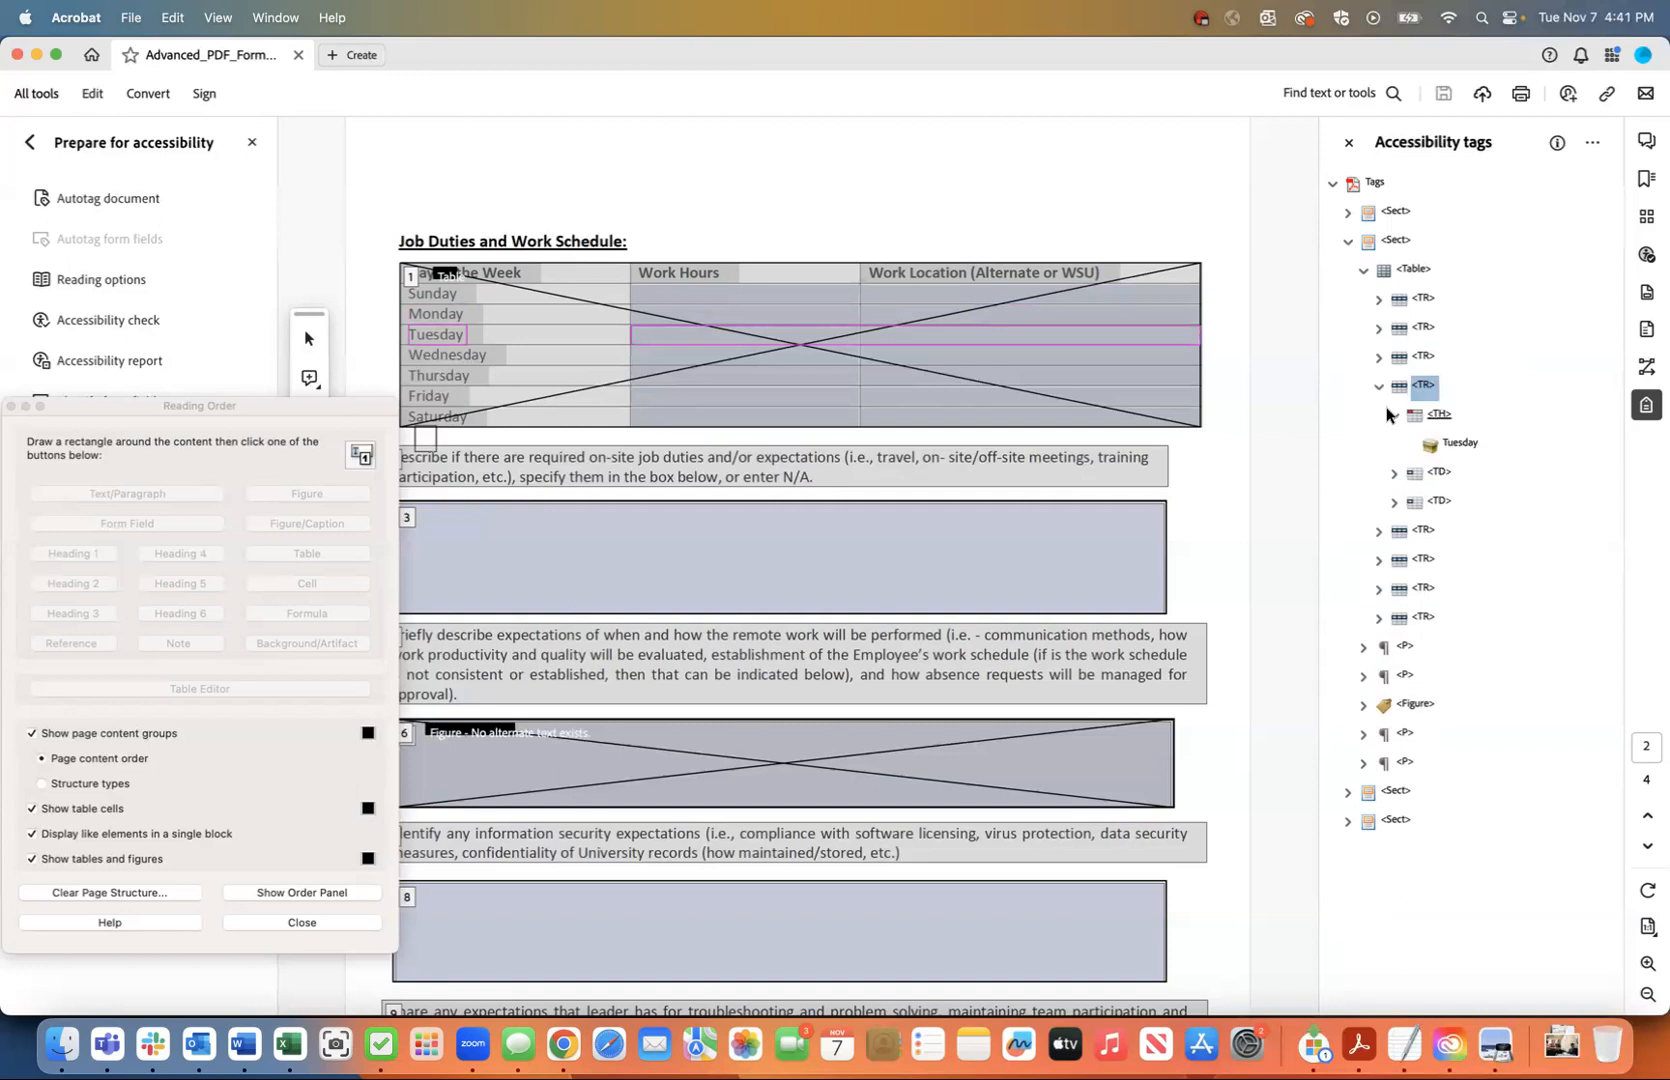
left_click(1393, 473)
left_click(1394, 530)
left_click(1408, 503)
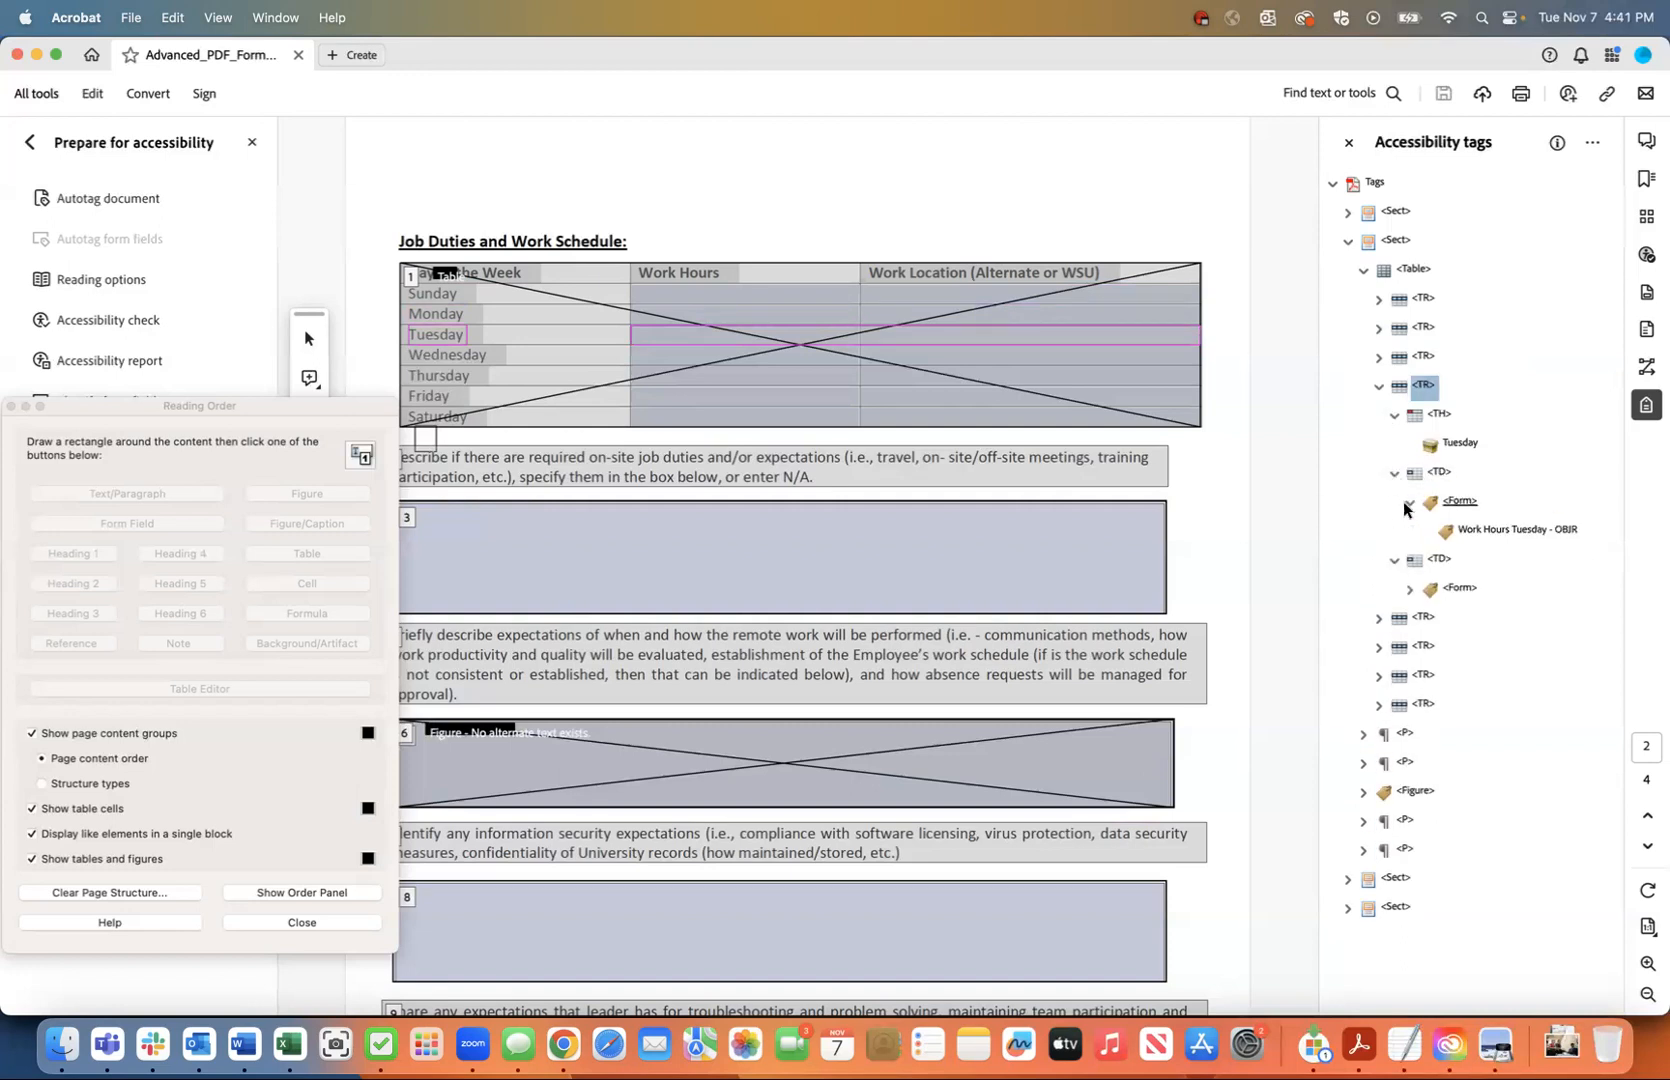
left_click(1409, 588)
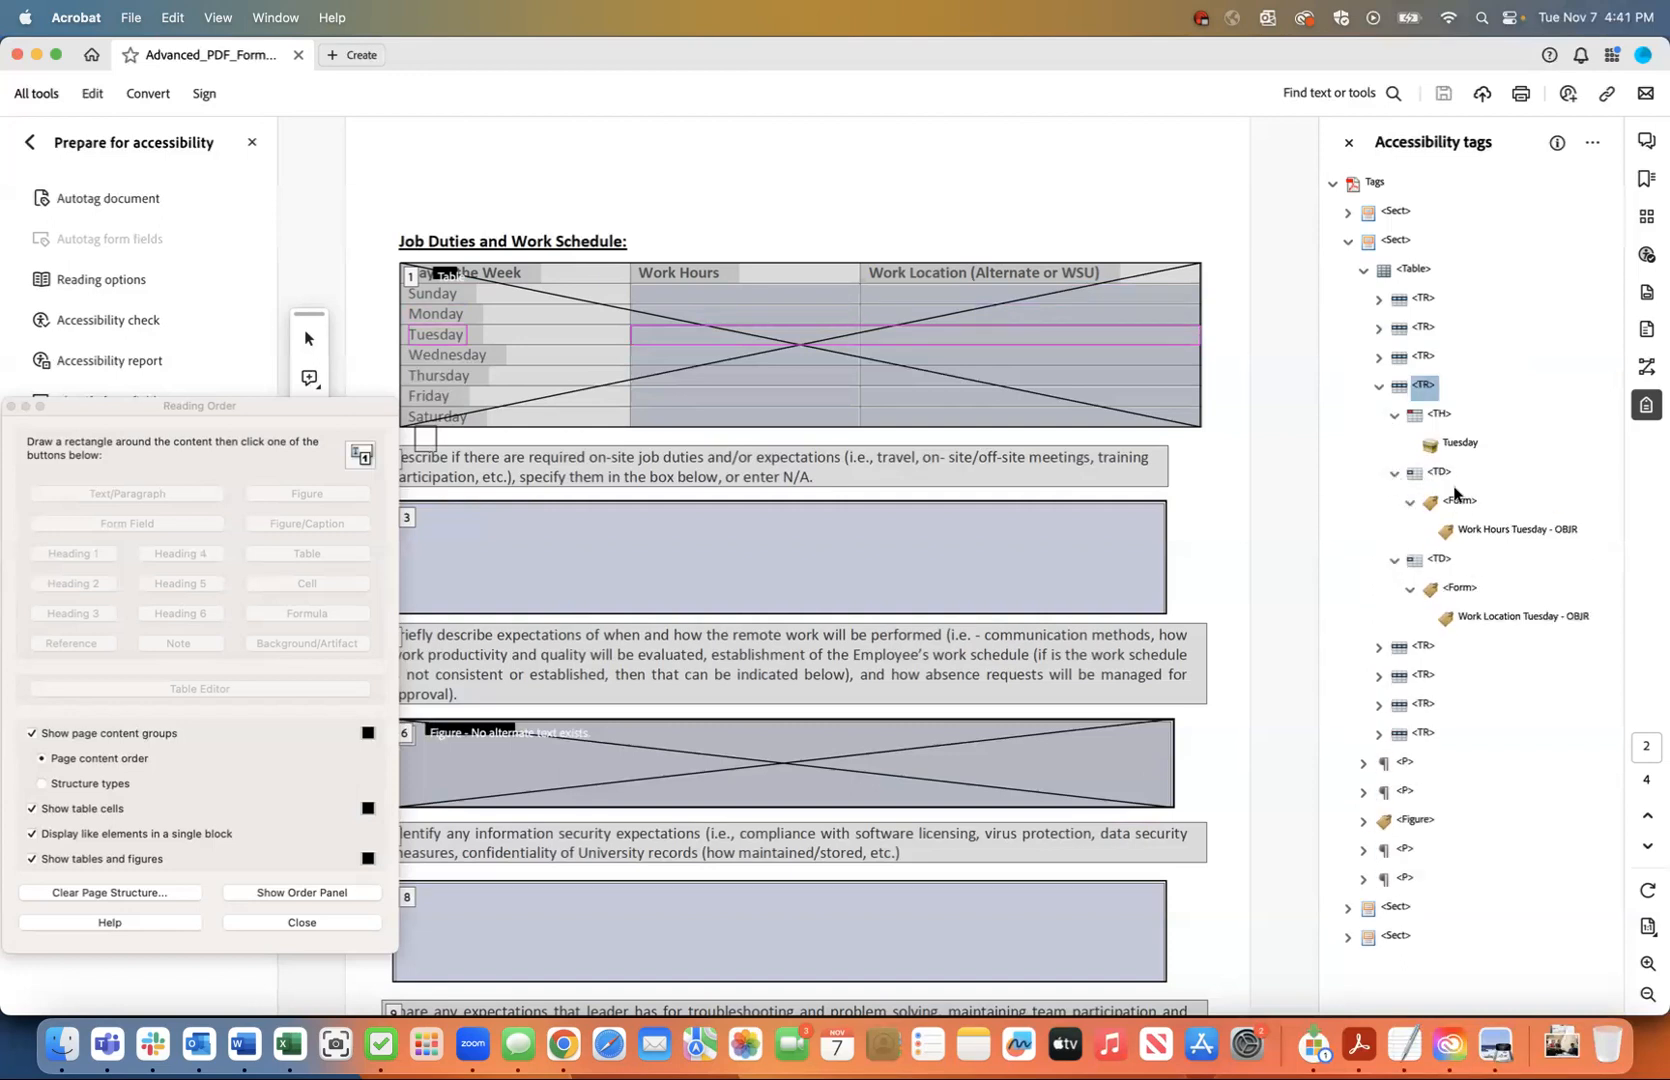
left_click(1377, 386)
- Inspect the Wednesday row's header cell and the form fields nested in its two TD tags, and collapse the row
left_click(1378, 410)
left_click(1392, 443)
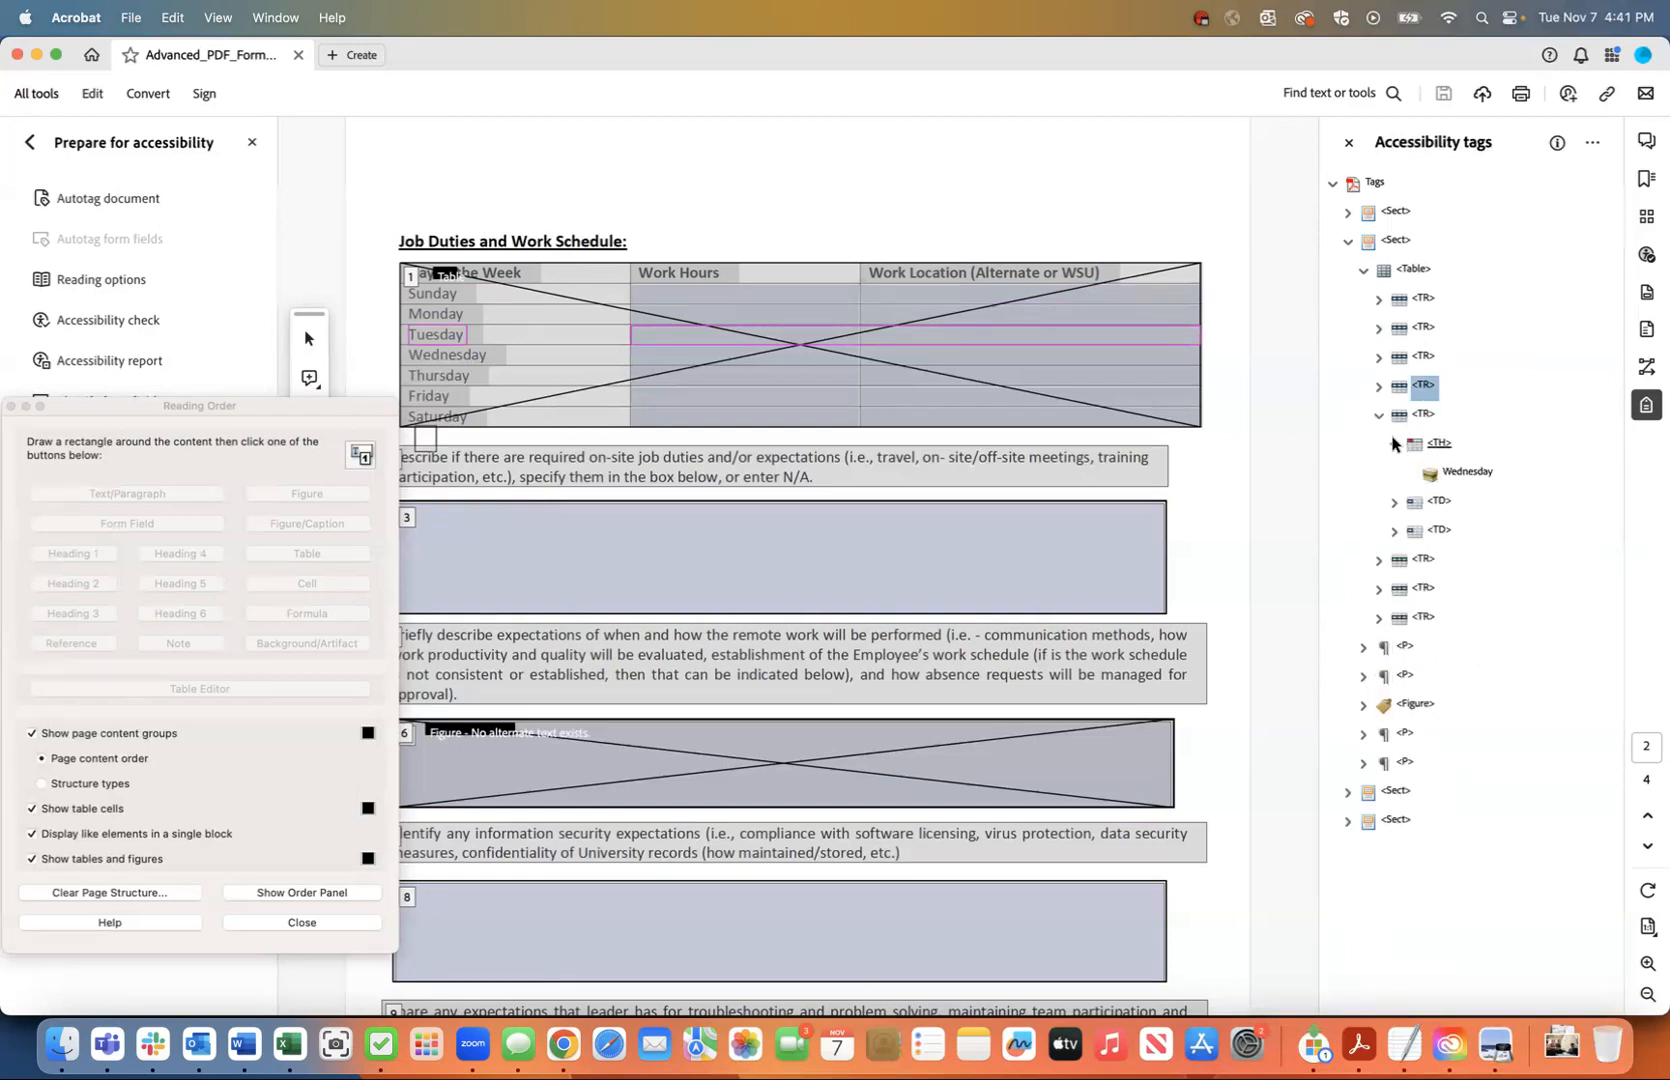
left_click(1394, 501)
left_click(1394, 558)
left_click(1406, 530)
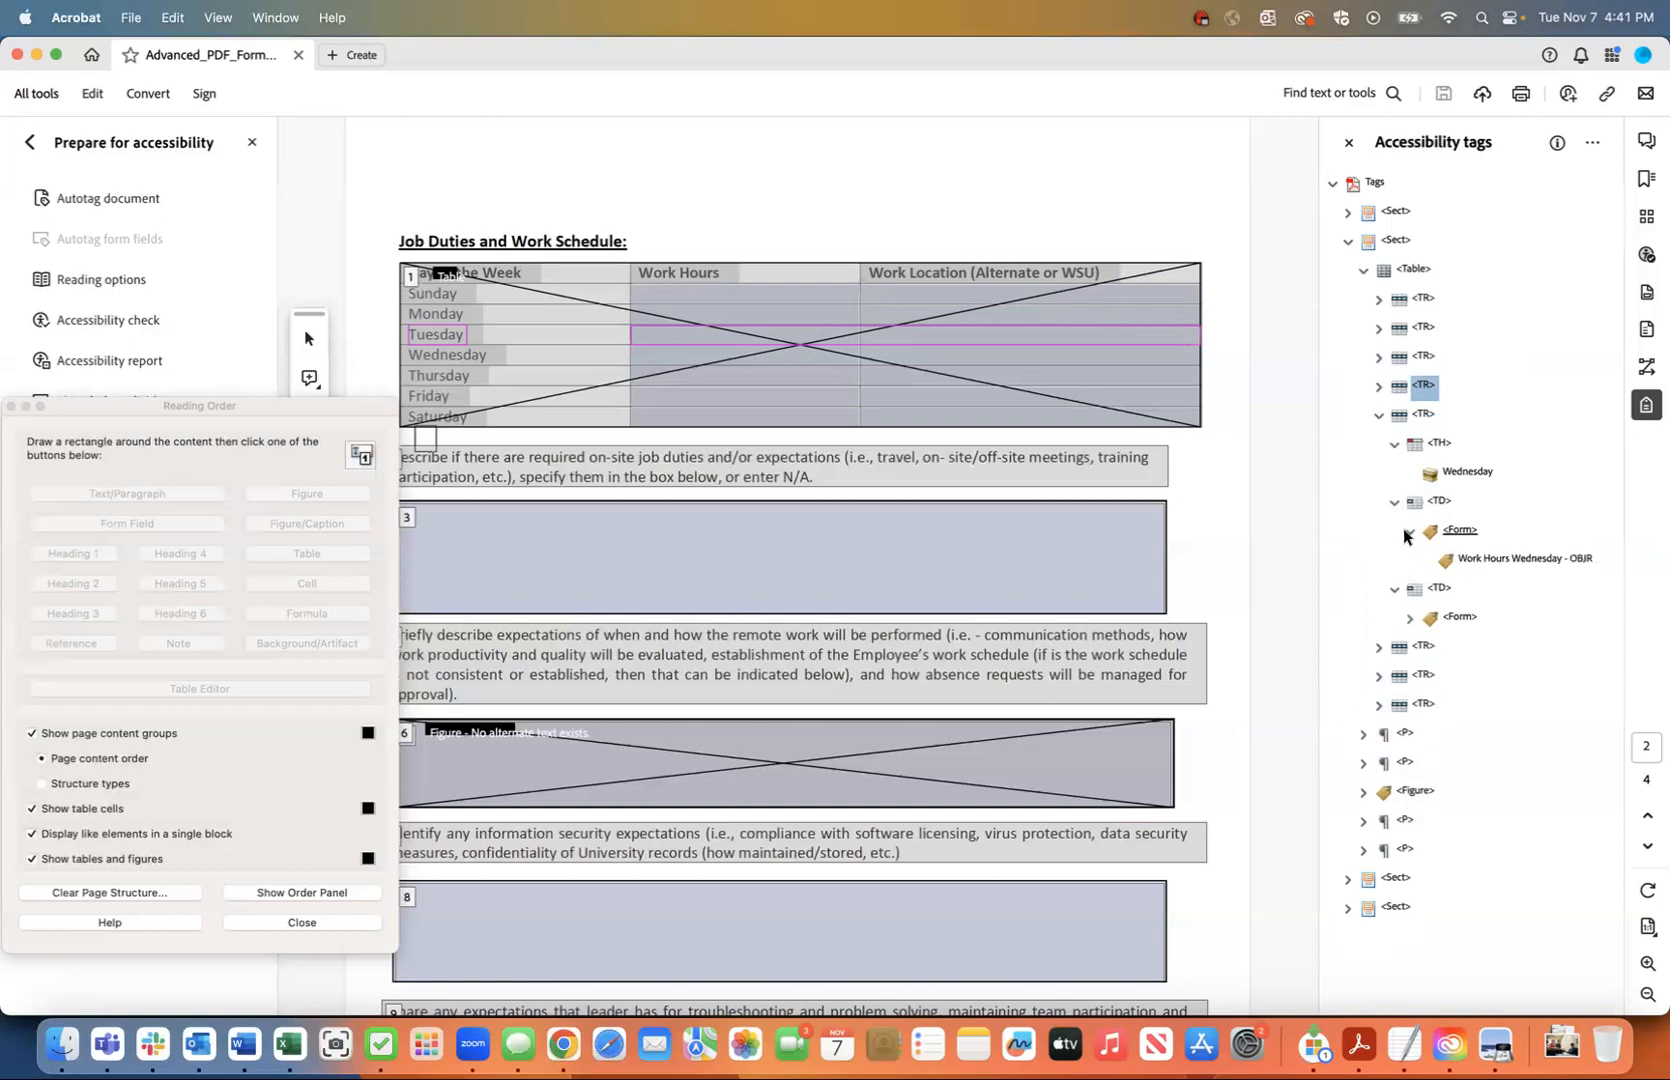
left_click(1407, 615)
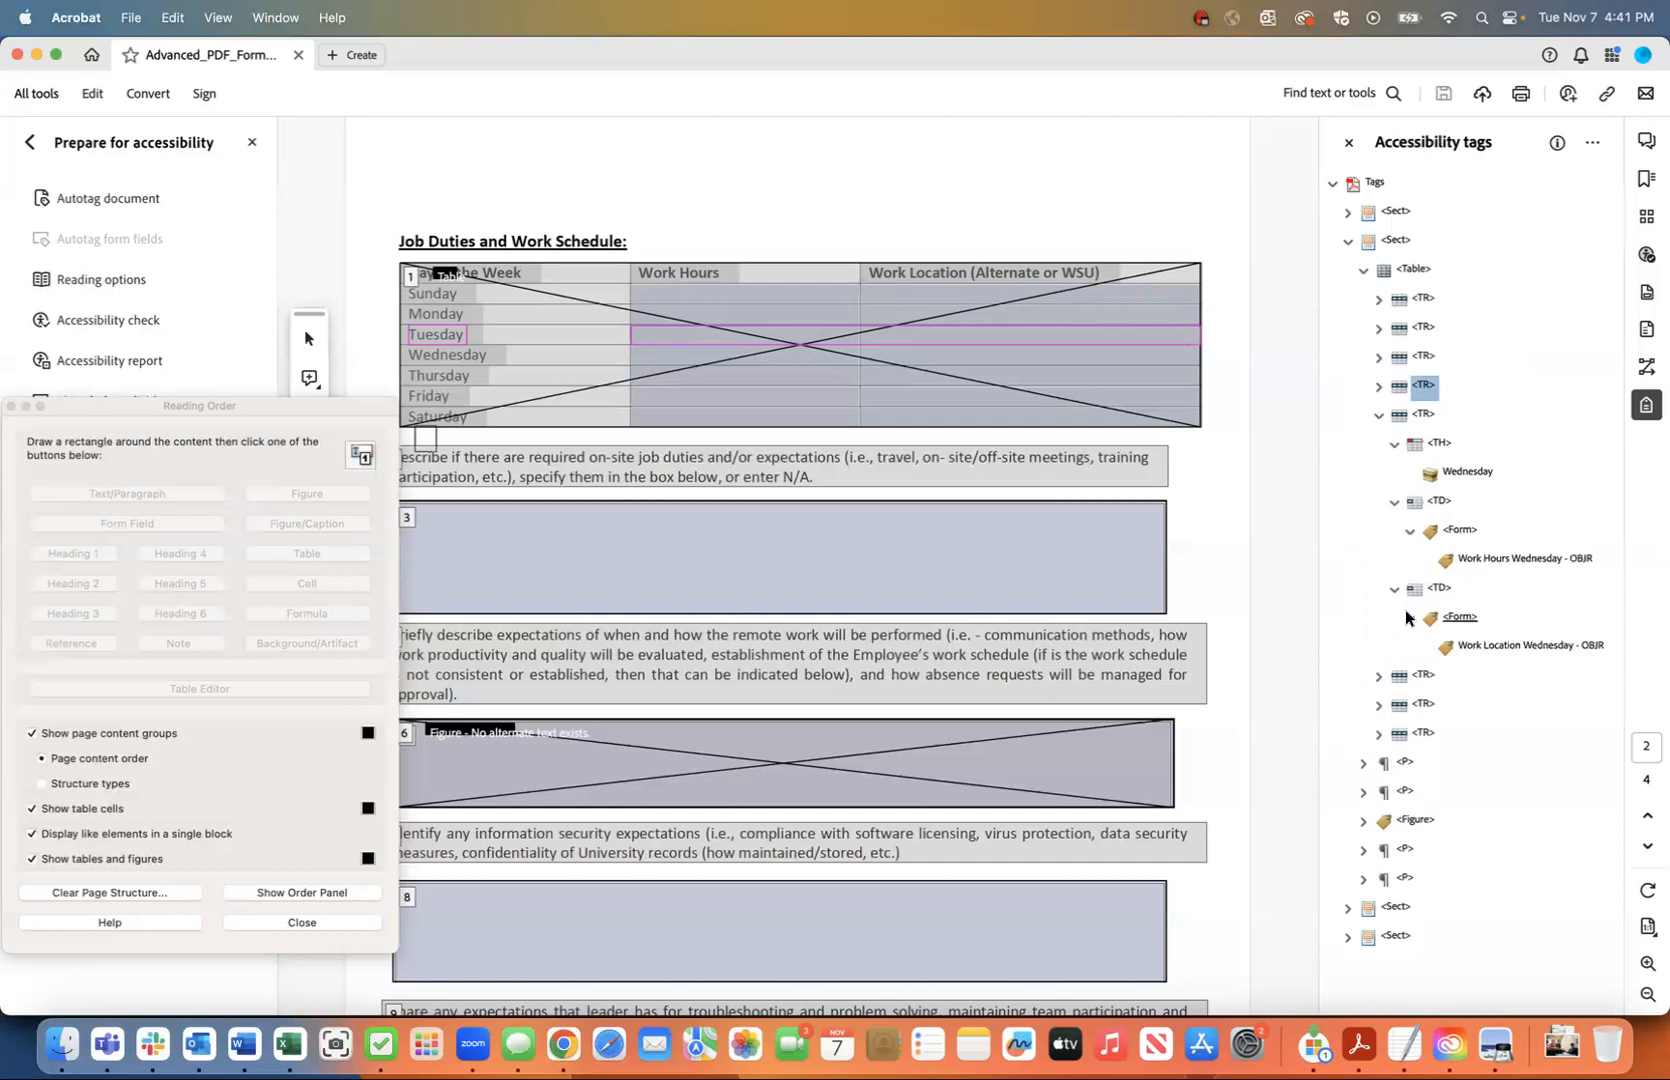
left_click(1378, 416)
- Locate the Thursday row's TR tag and expand its TH, TD and Form tags down to their contents
left_click(1410, 447)
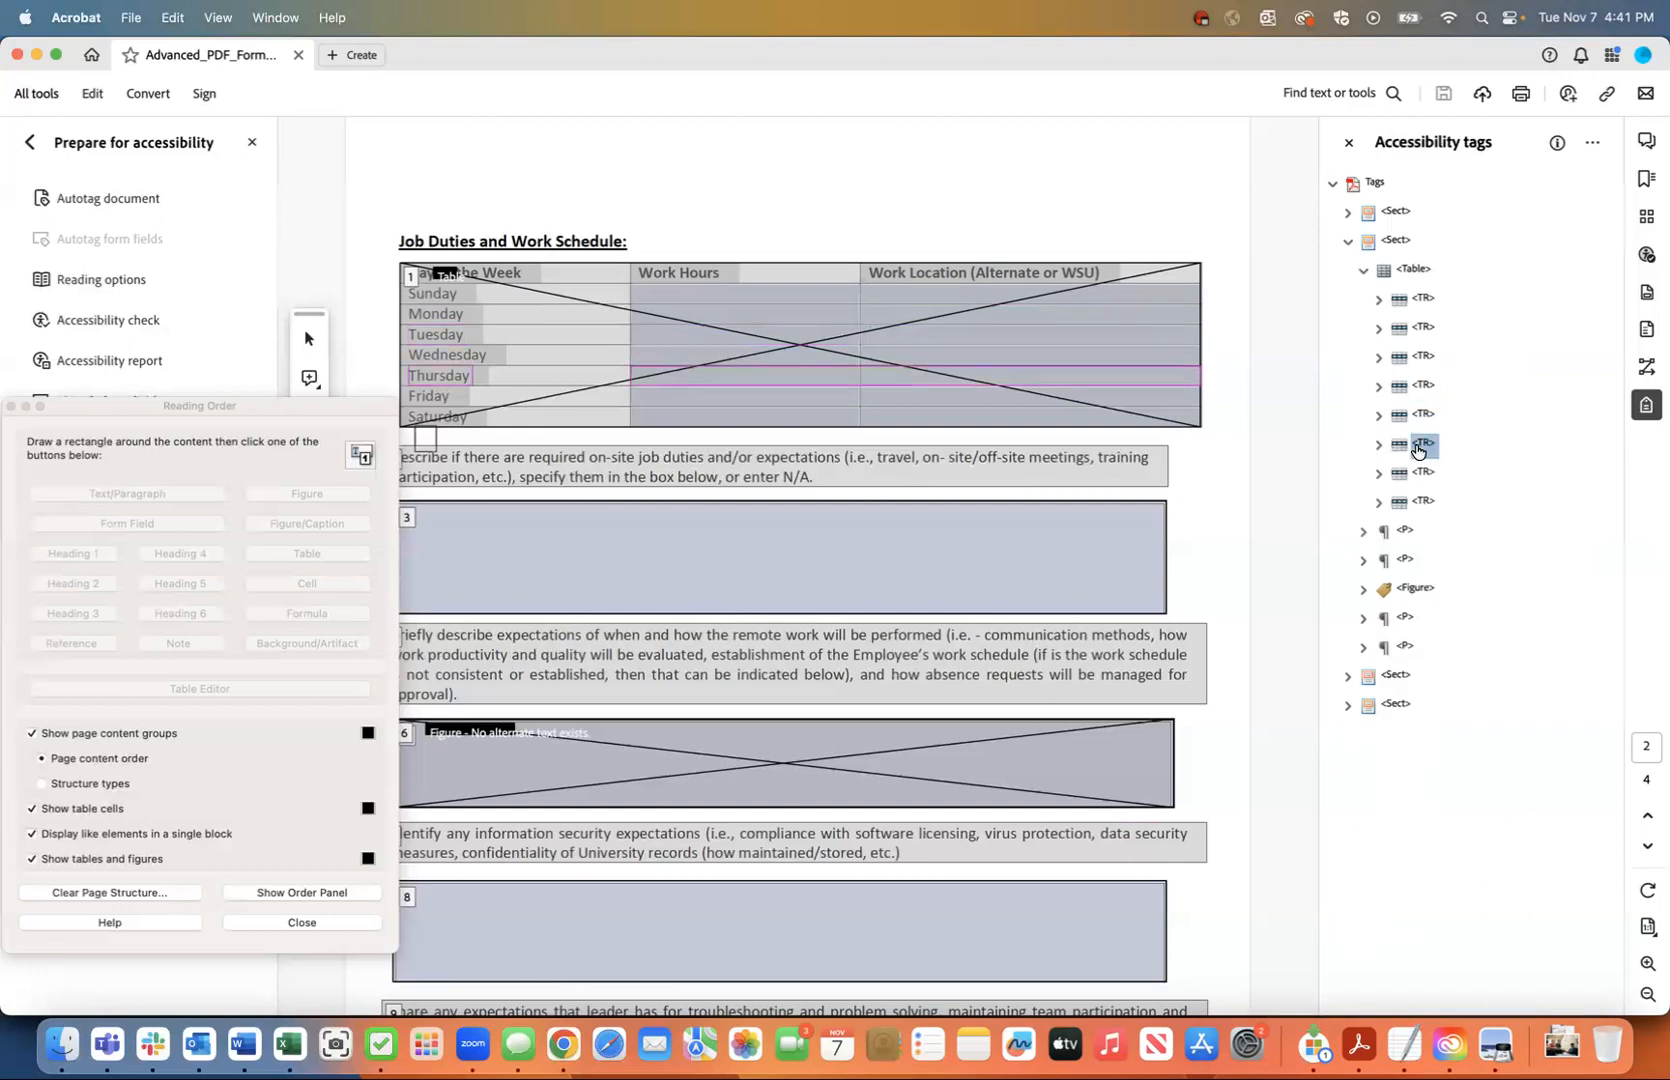
left_click(1377, 445)
left_click(1404, 470)
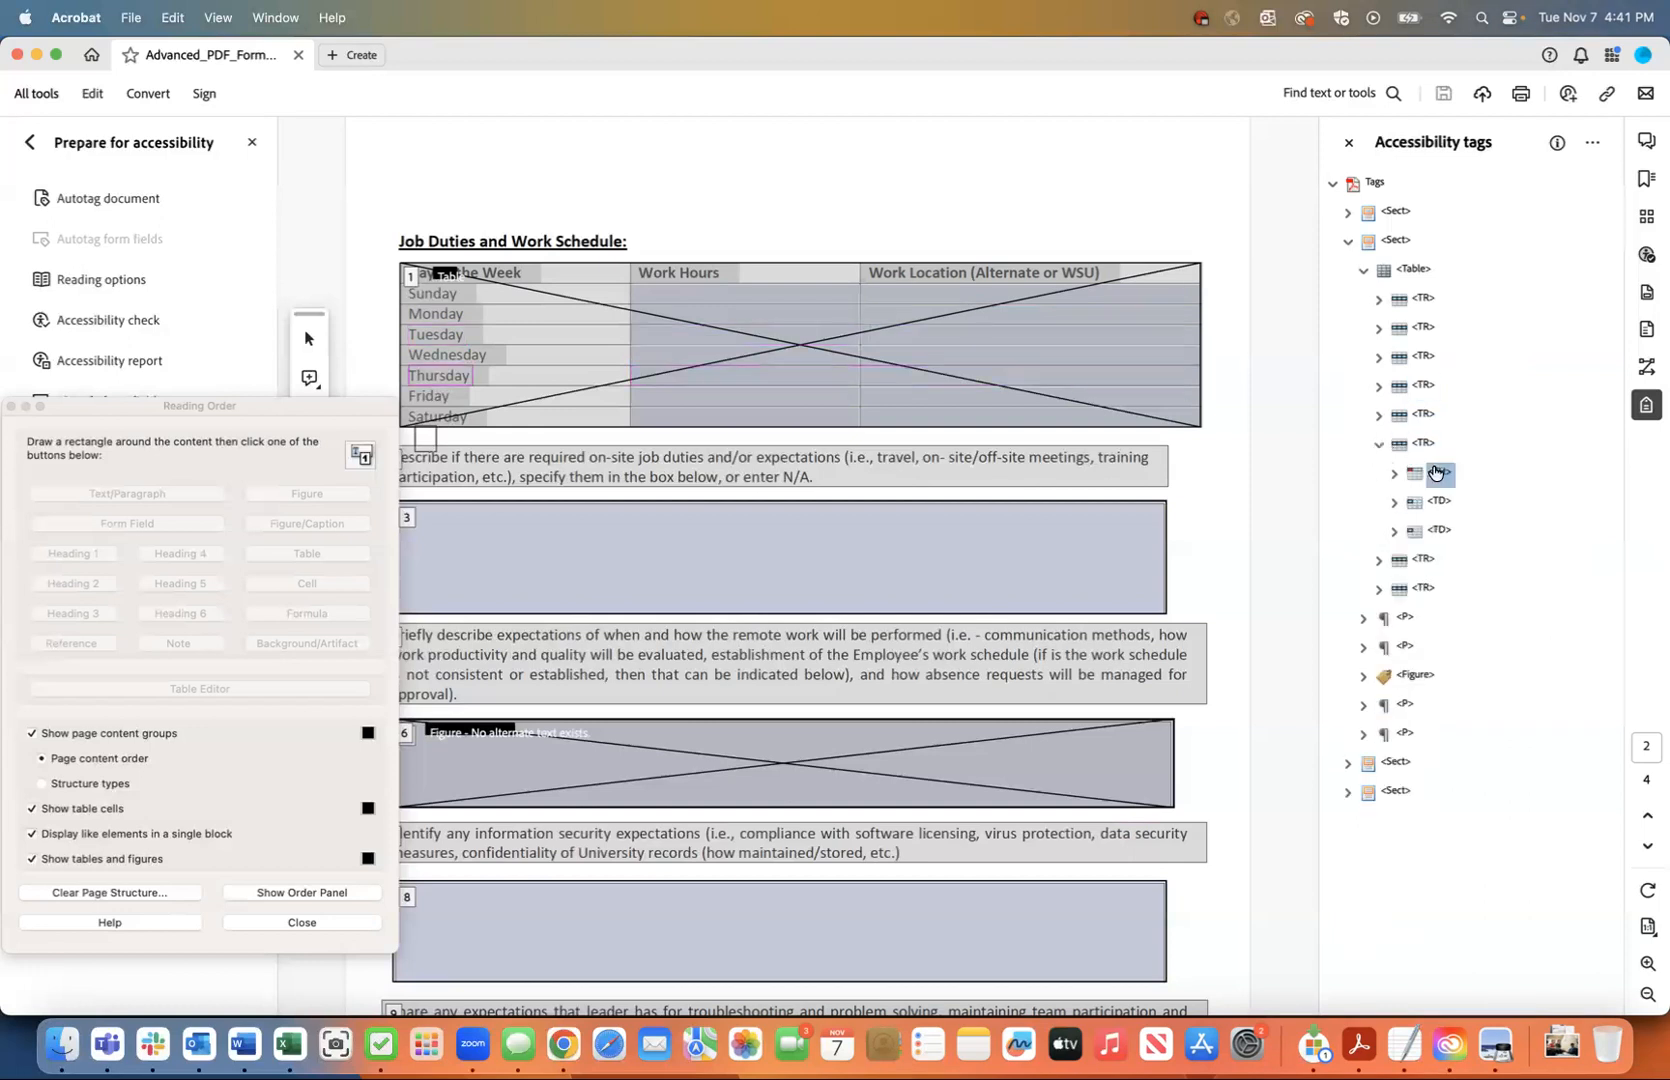
left_click(1395, 472)
left_click(1393, 530)
left_click(1394, 588)
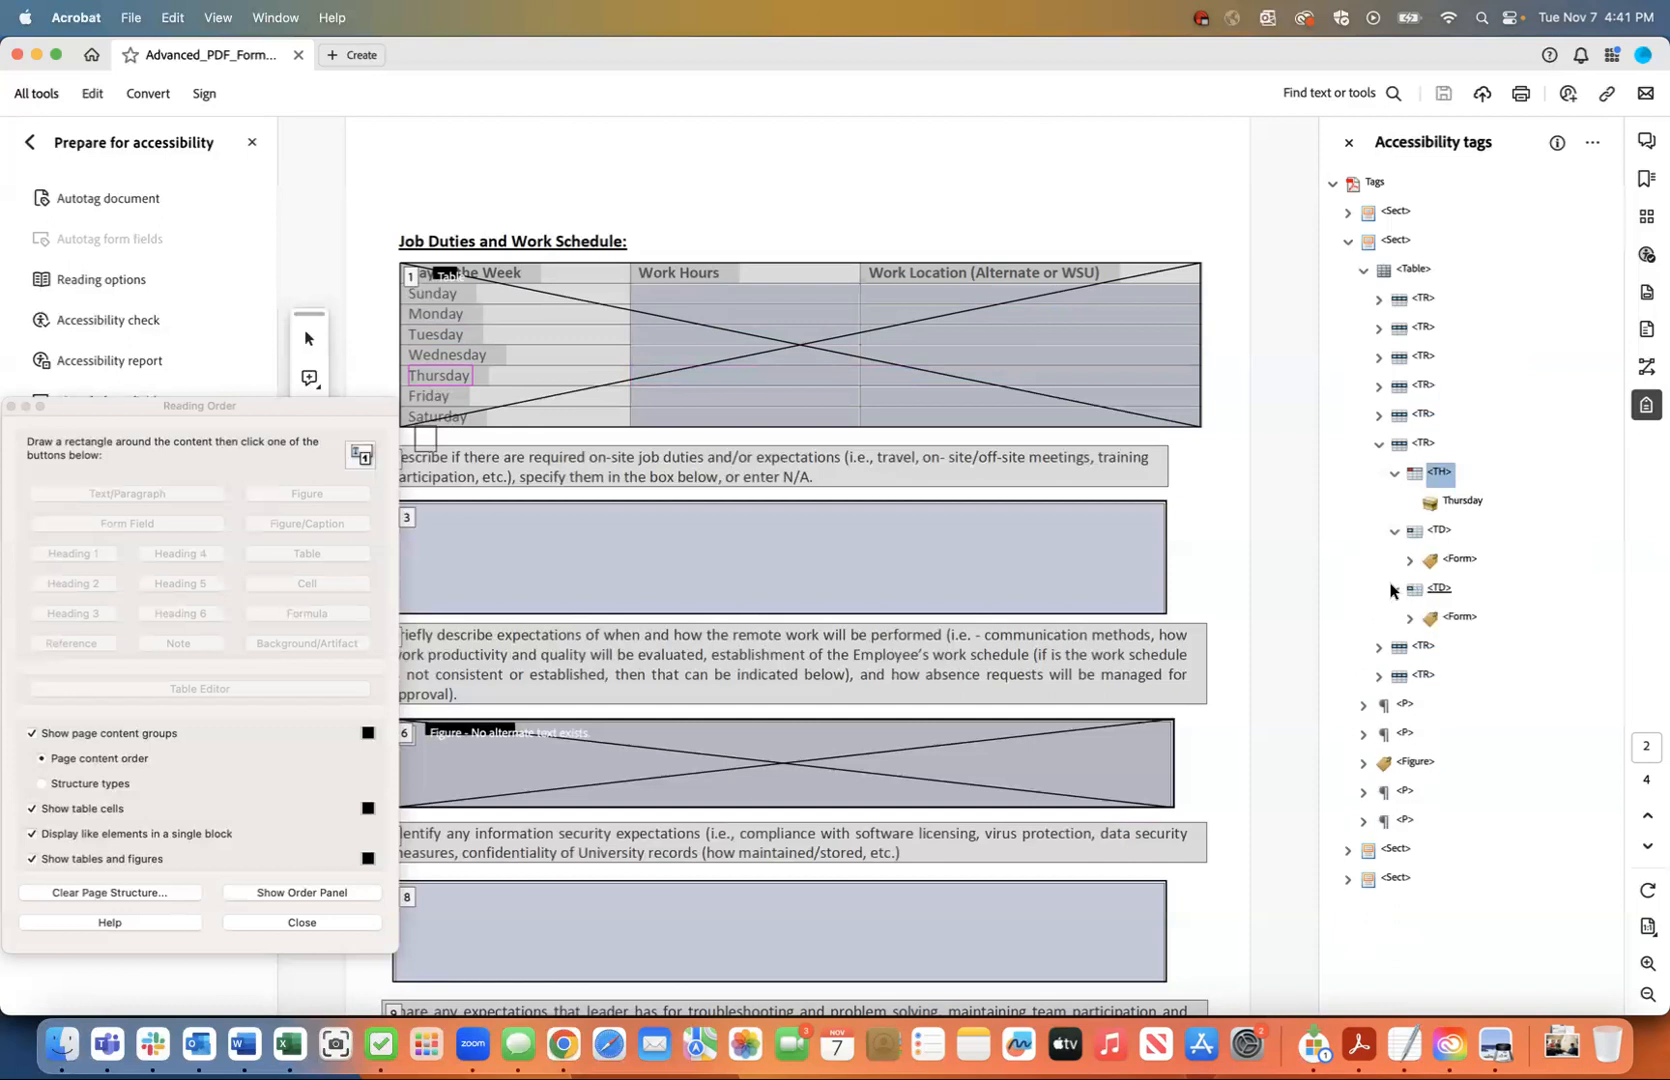
left_click(1410, 559)
left_click(1408, 648)
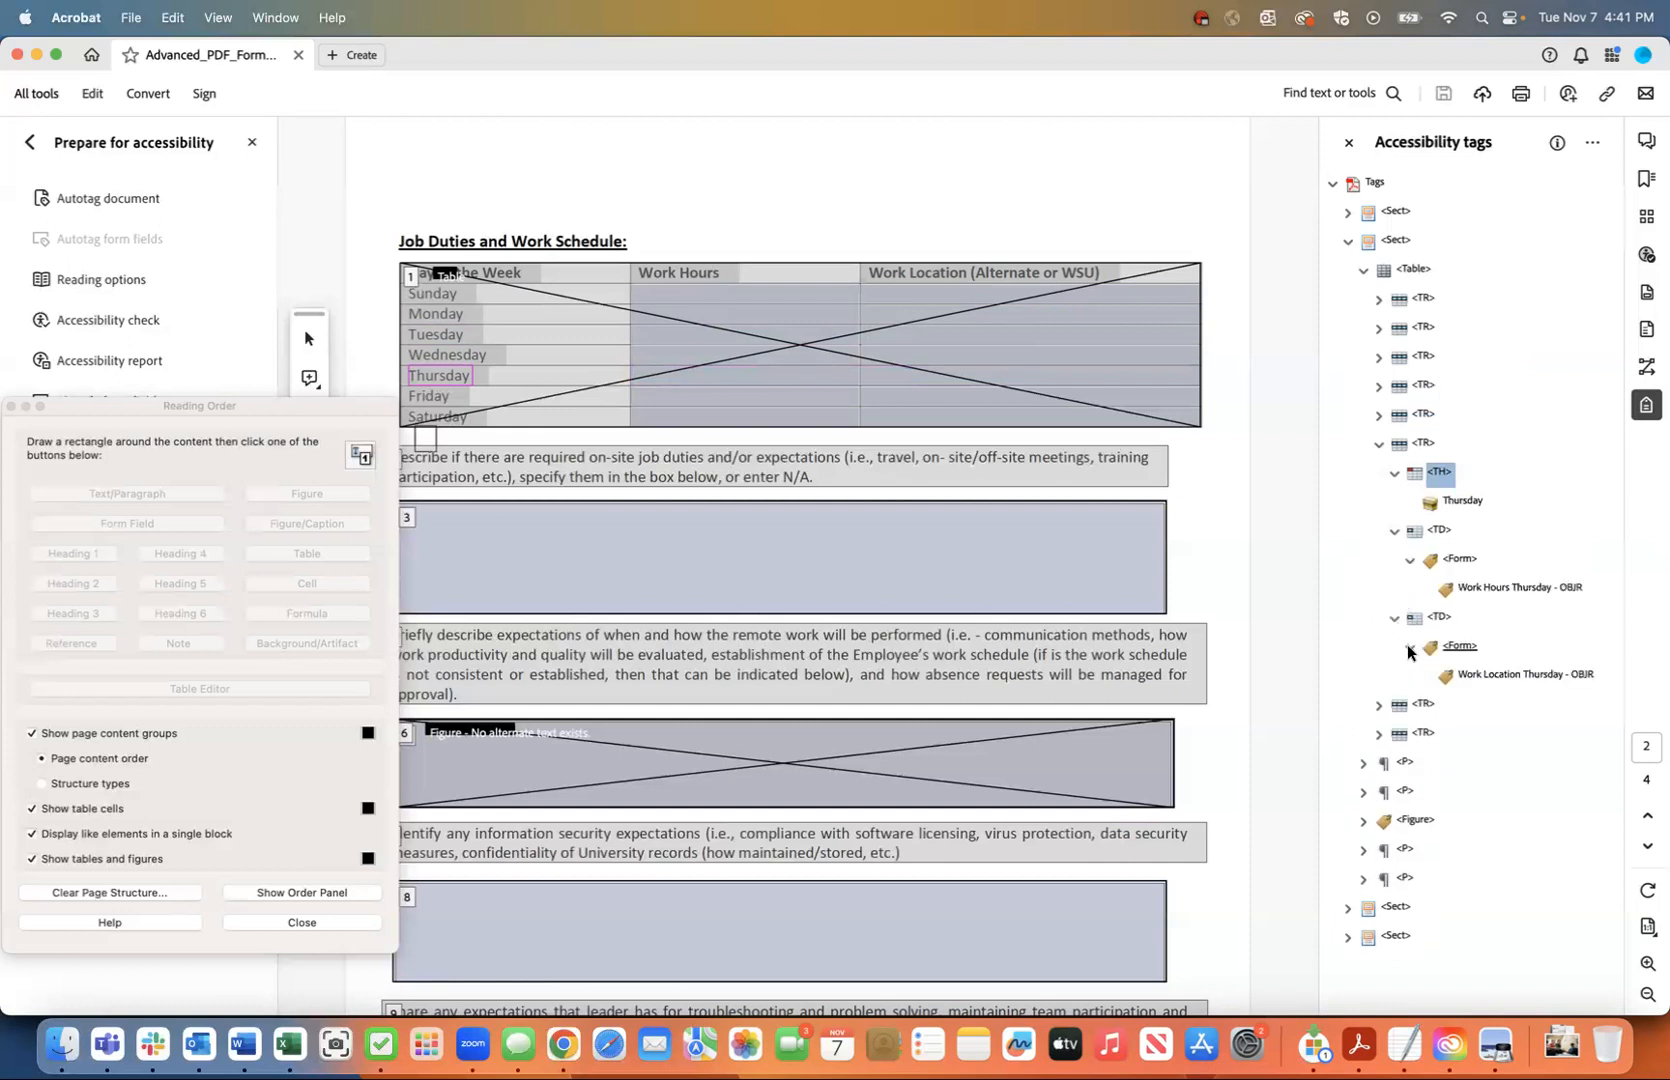
- Check the Thursday row's two Form tags and header content against the page, and collapse the row
left_click(1458, 560)
left_click(1458, 648)
left_click(1462, 501)
left_click(1378, 446)
- Inspect the Friday row's header cell and the form fields nested in its two TD tags, and collapse the row
left_click(1422, 473)
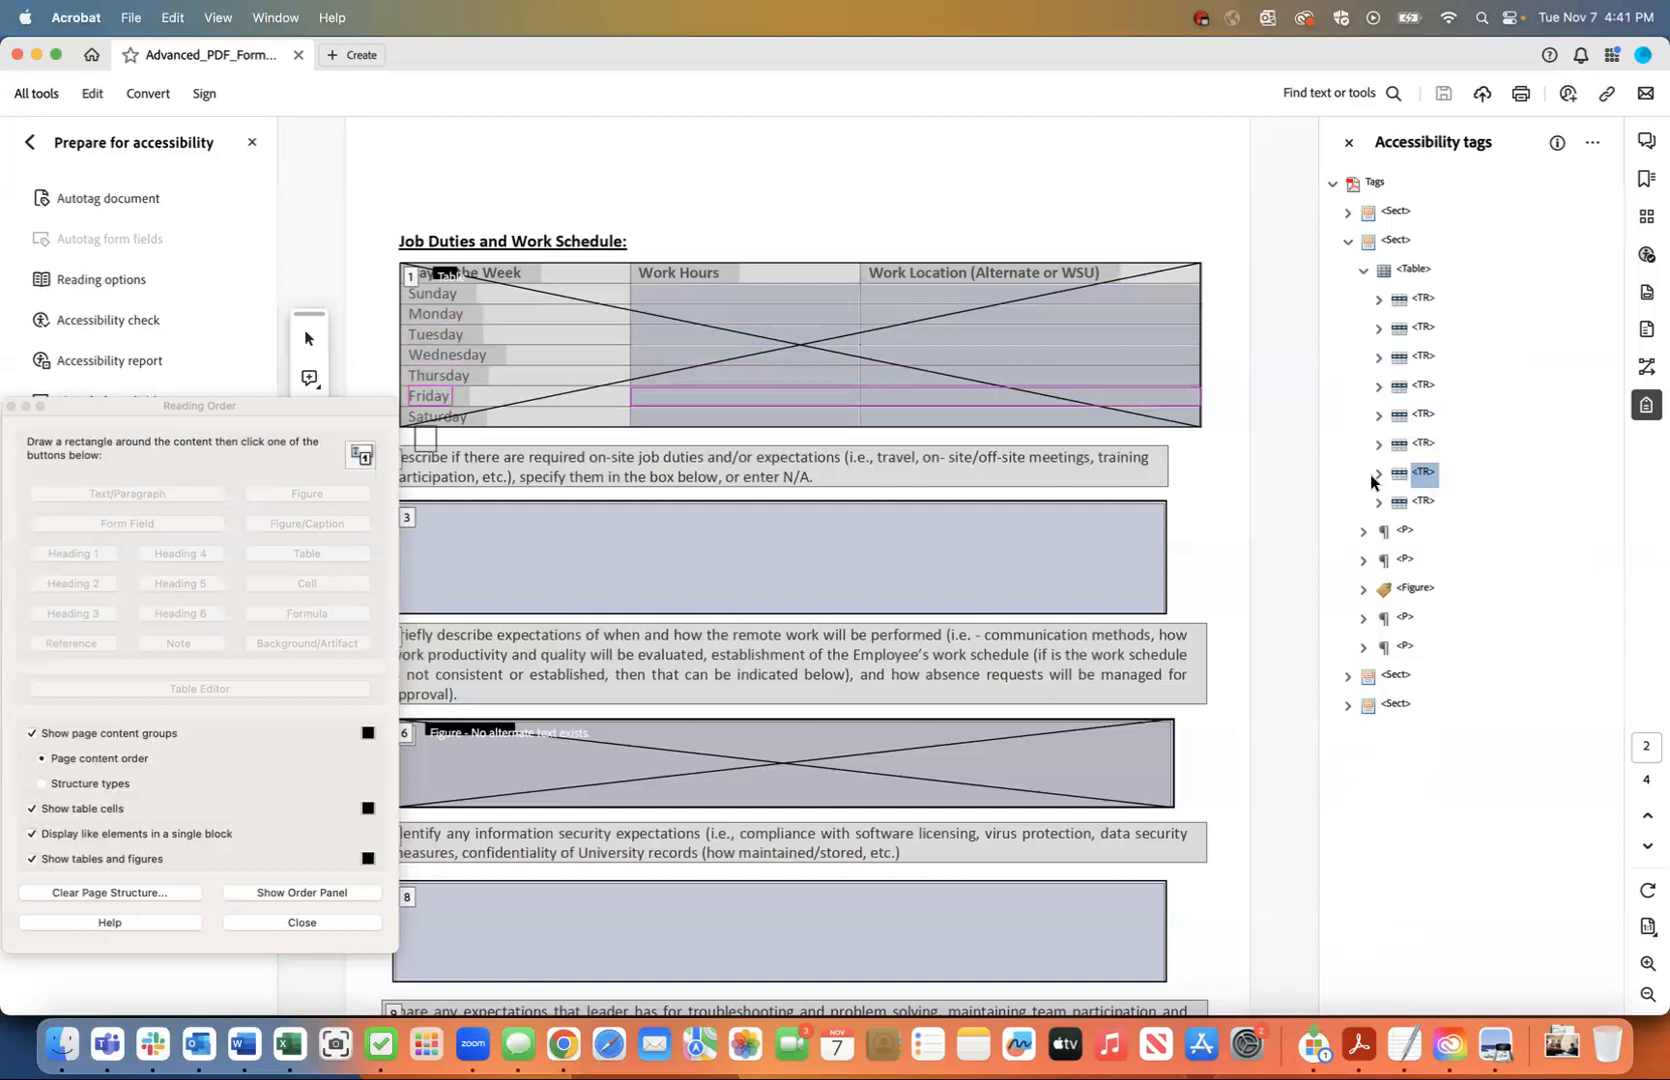
left_click(1372, 474)
left_click(1394, 501)
left_click(1394, 559)
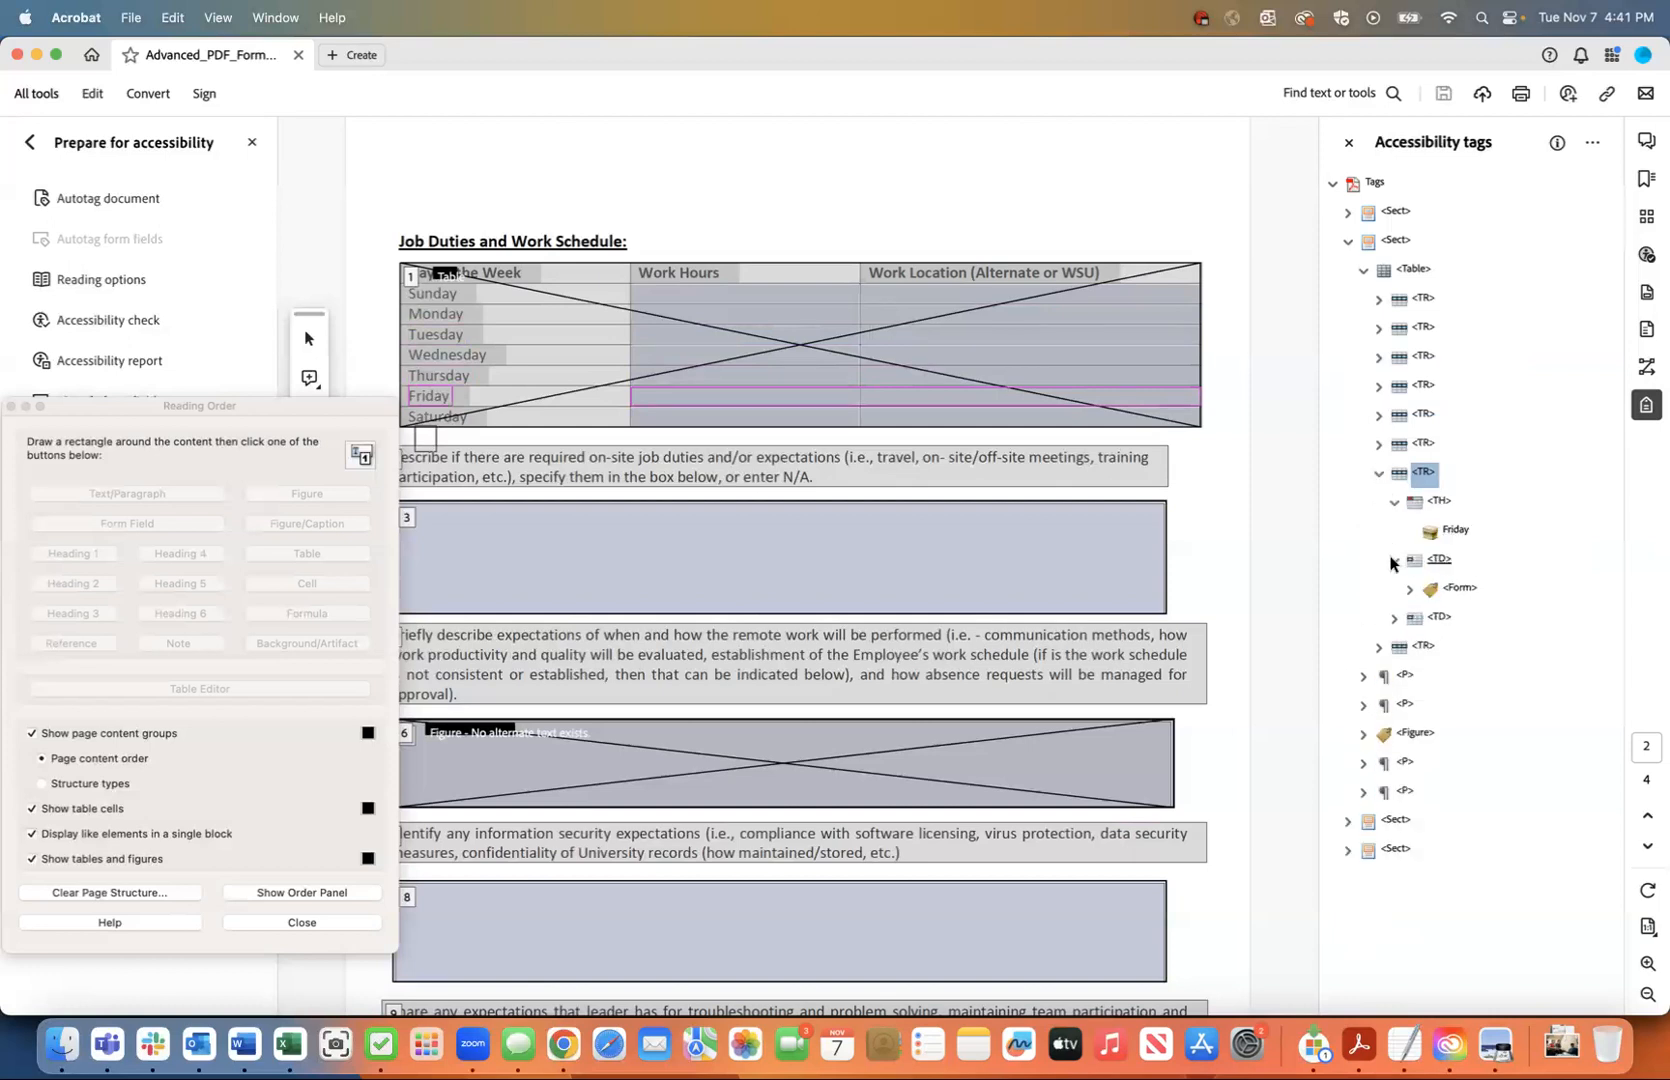
left_click(1410, 588)
left_click(1394, 646)
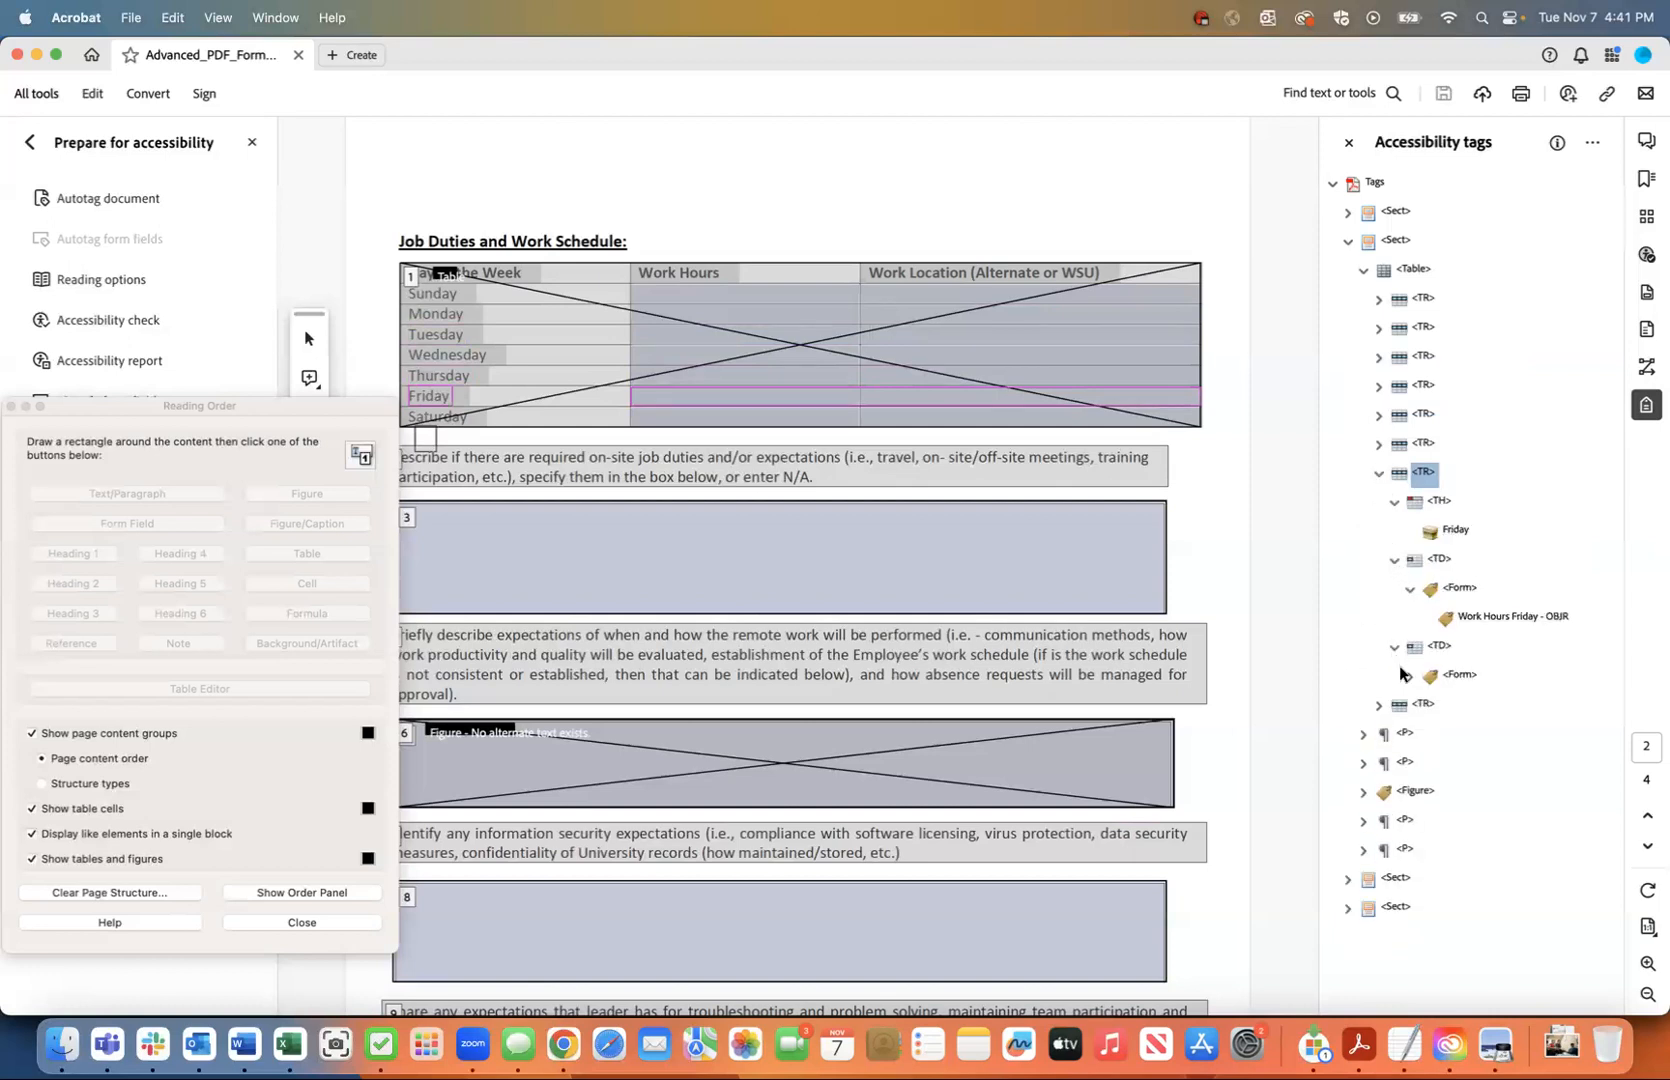
left_click(1410, 675)
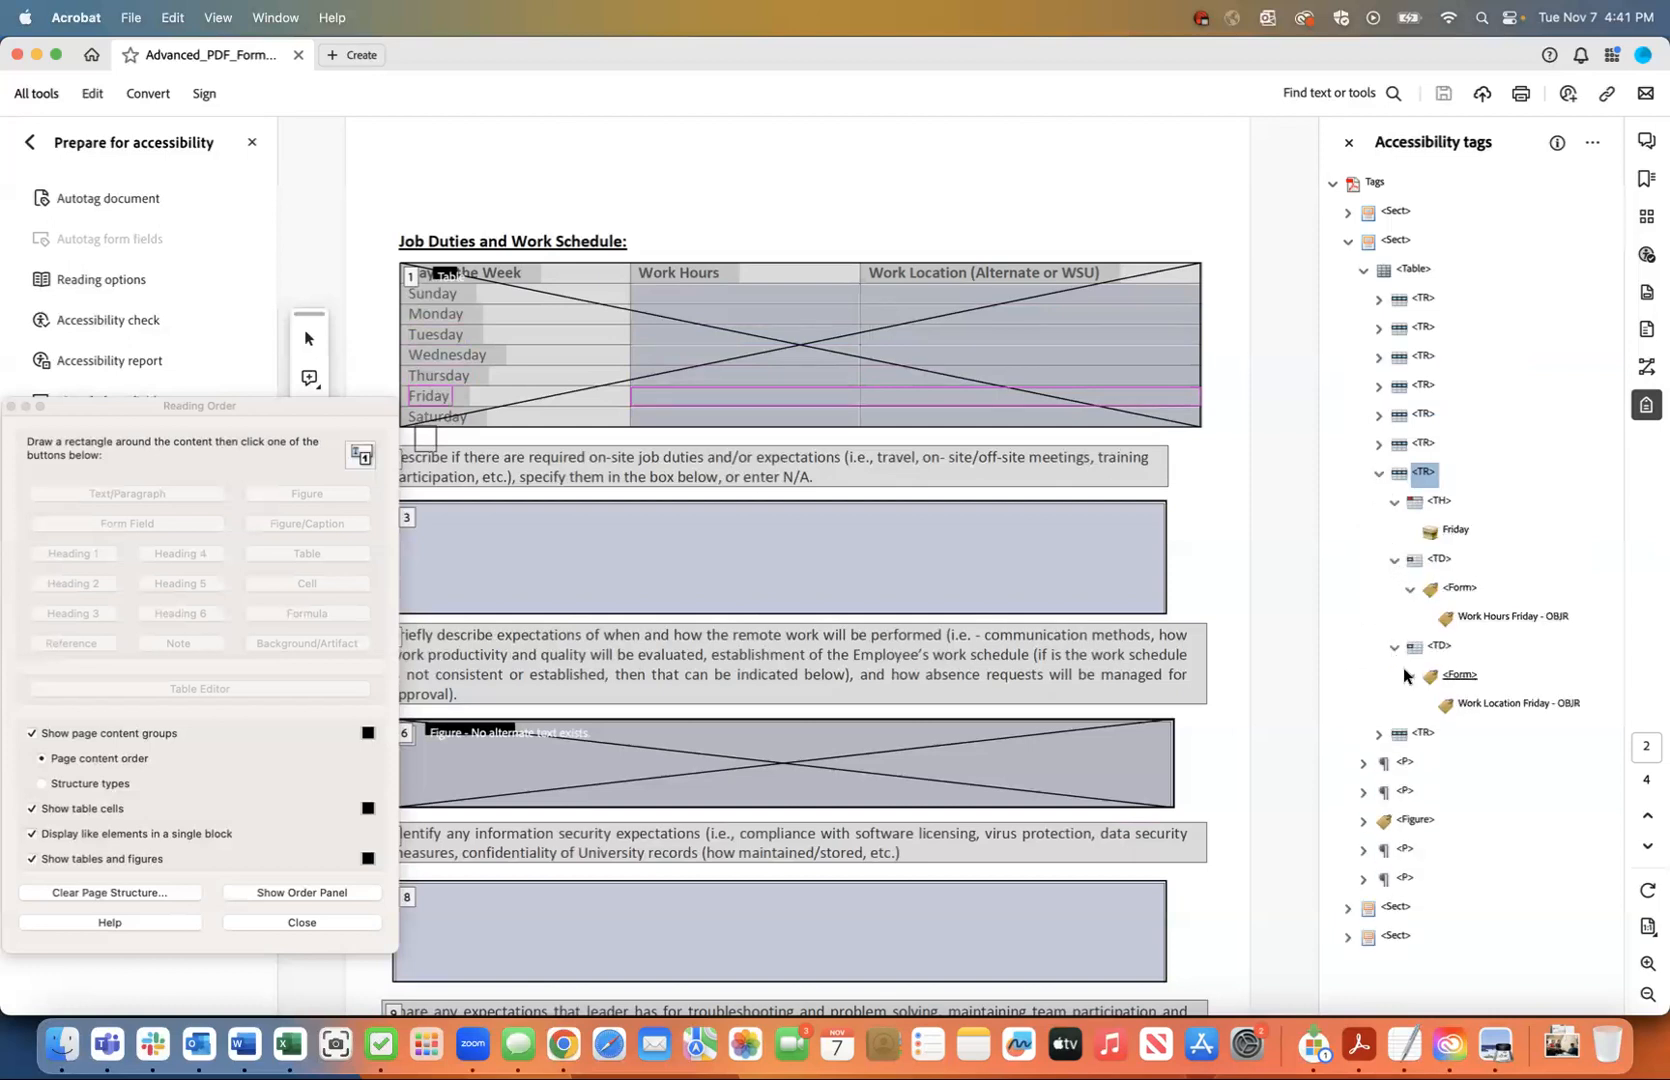
left_click(1377, 475)
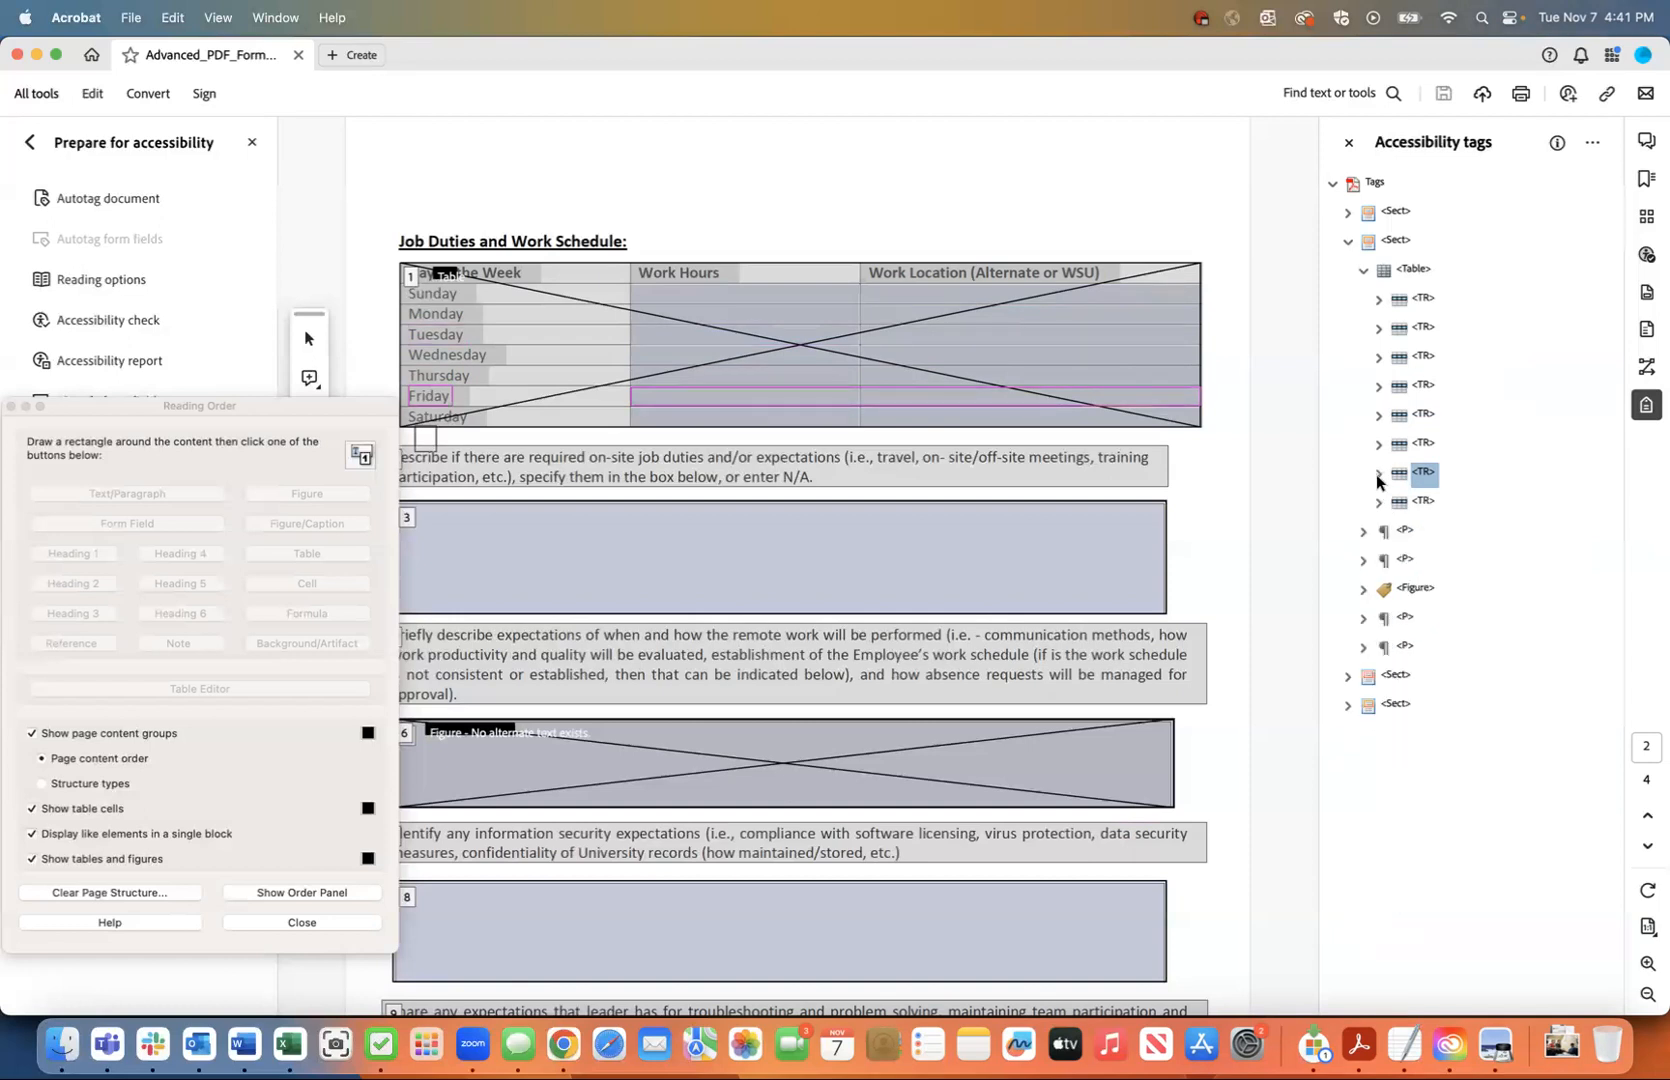
- Inspect the Saturday row's header cell and nested form fields, check both Form tags on the page, and collapse the row
left_click(1378, 502)
left_click(1390, 530)
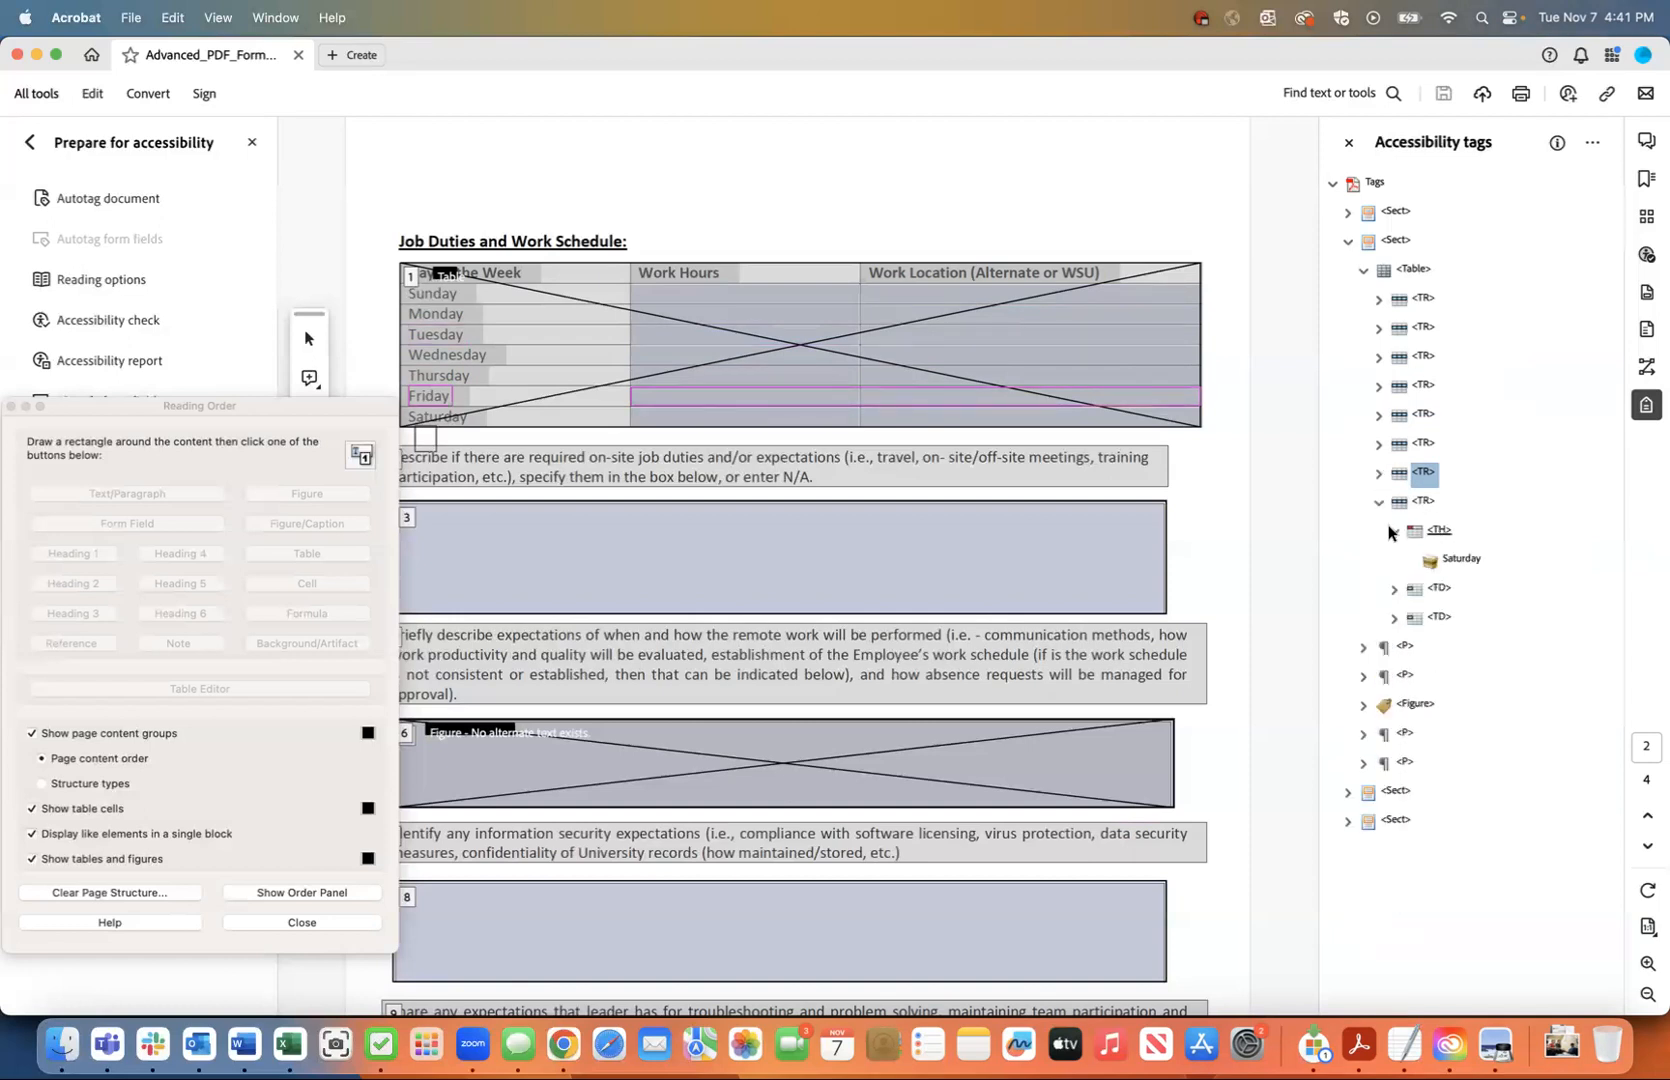
left_click(1394, 589)
left_click(1394, 647)
left_click(1409, 617)
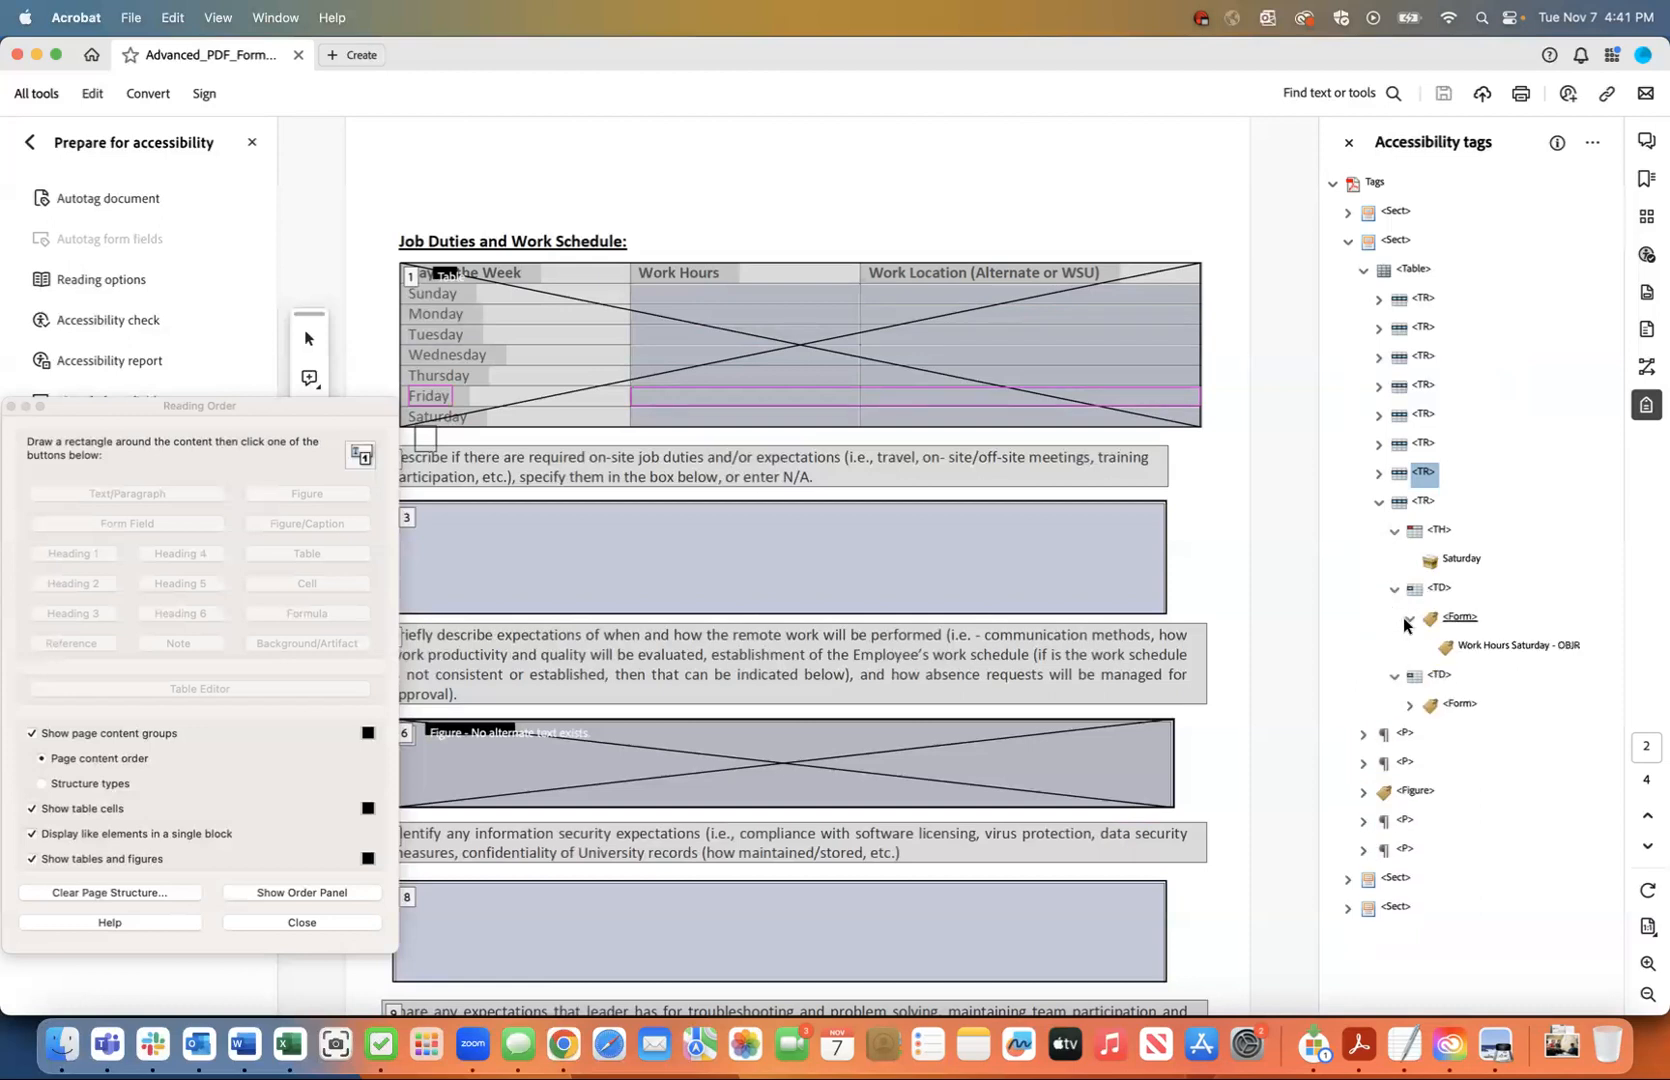
left_click(1408, 705)
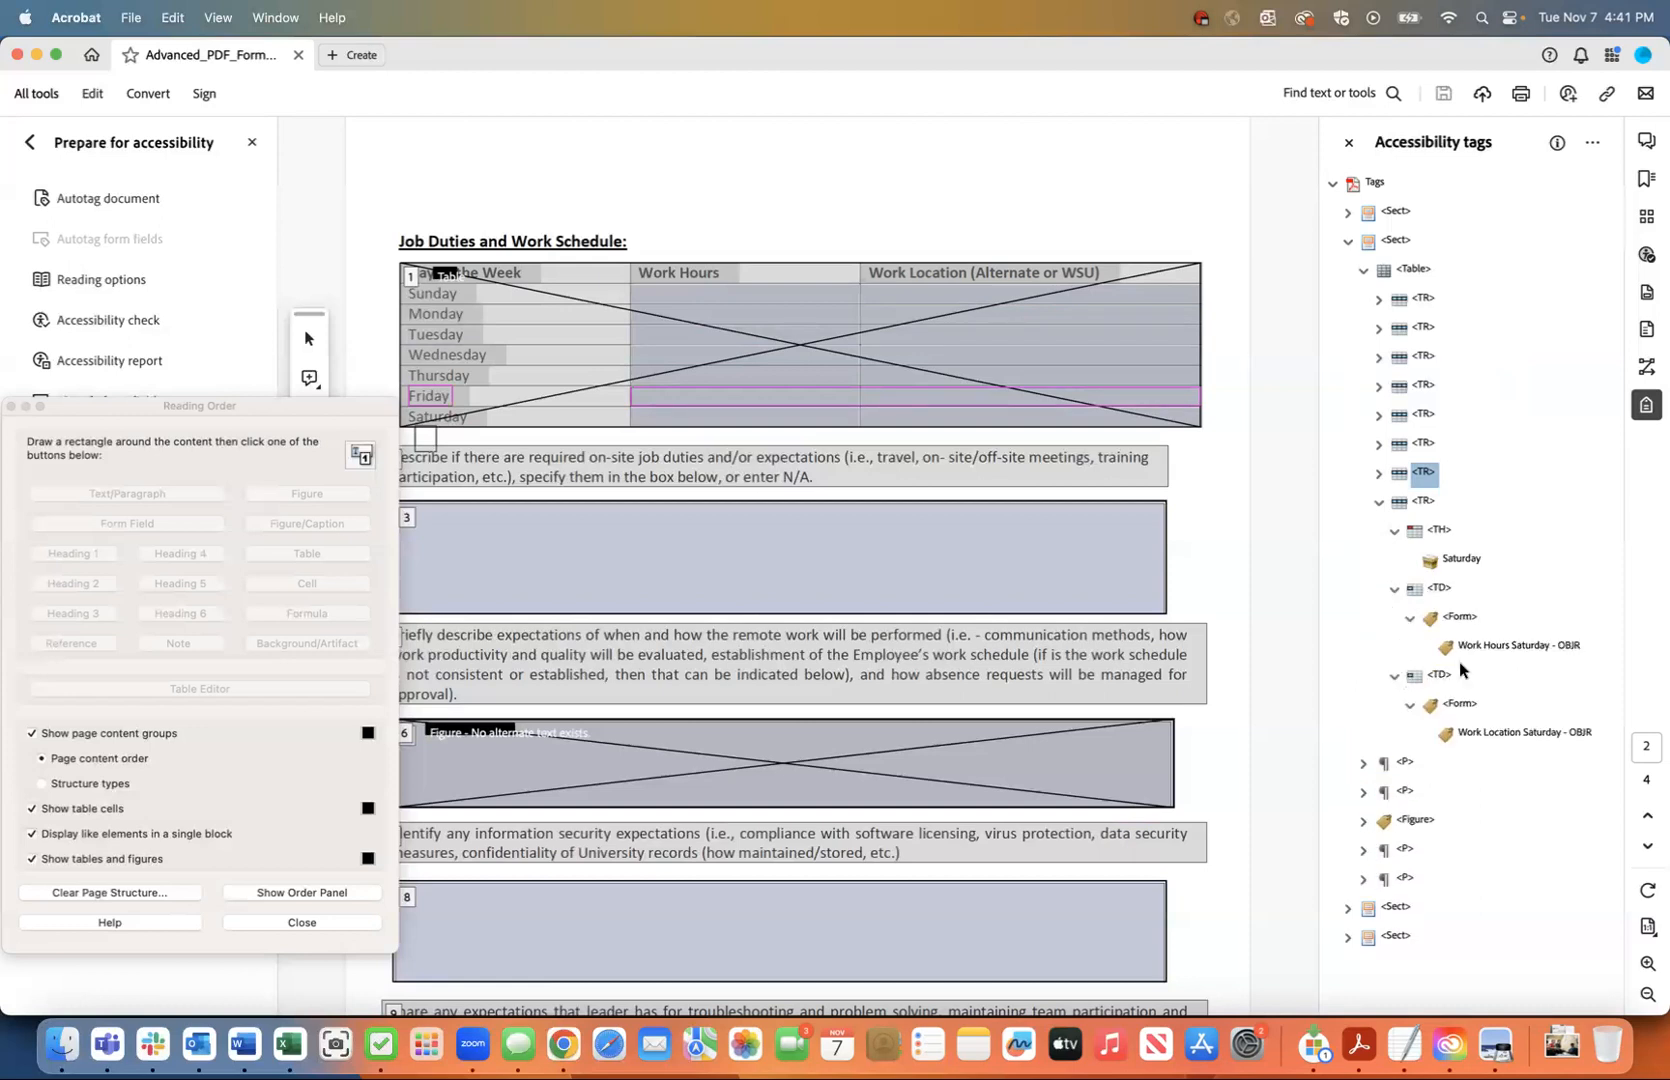
left_click(1460, 702)
left_click(1460, 617)
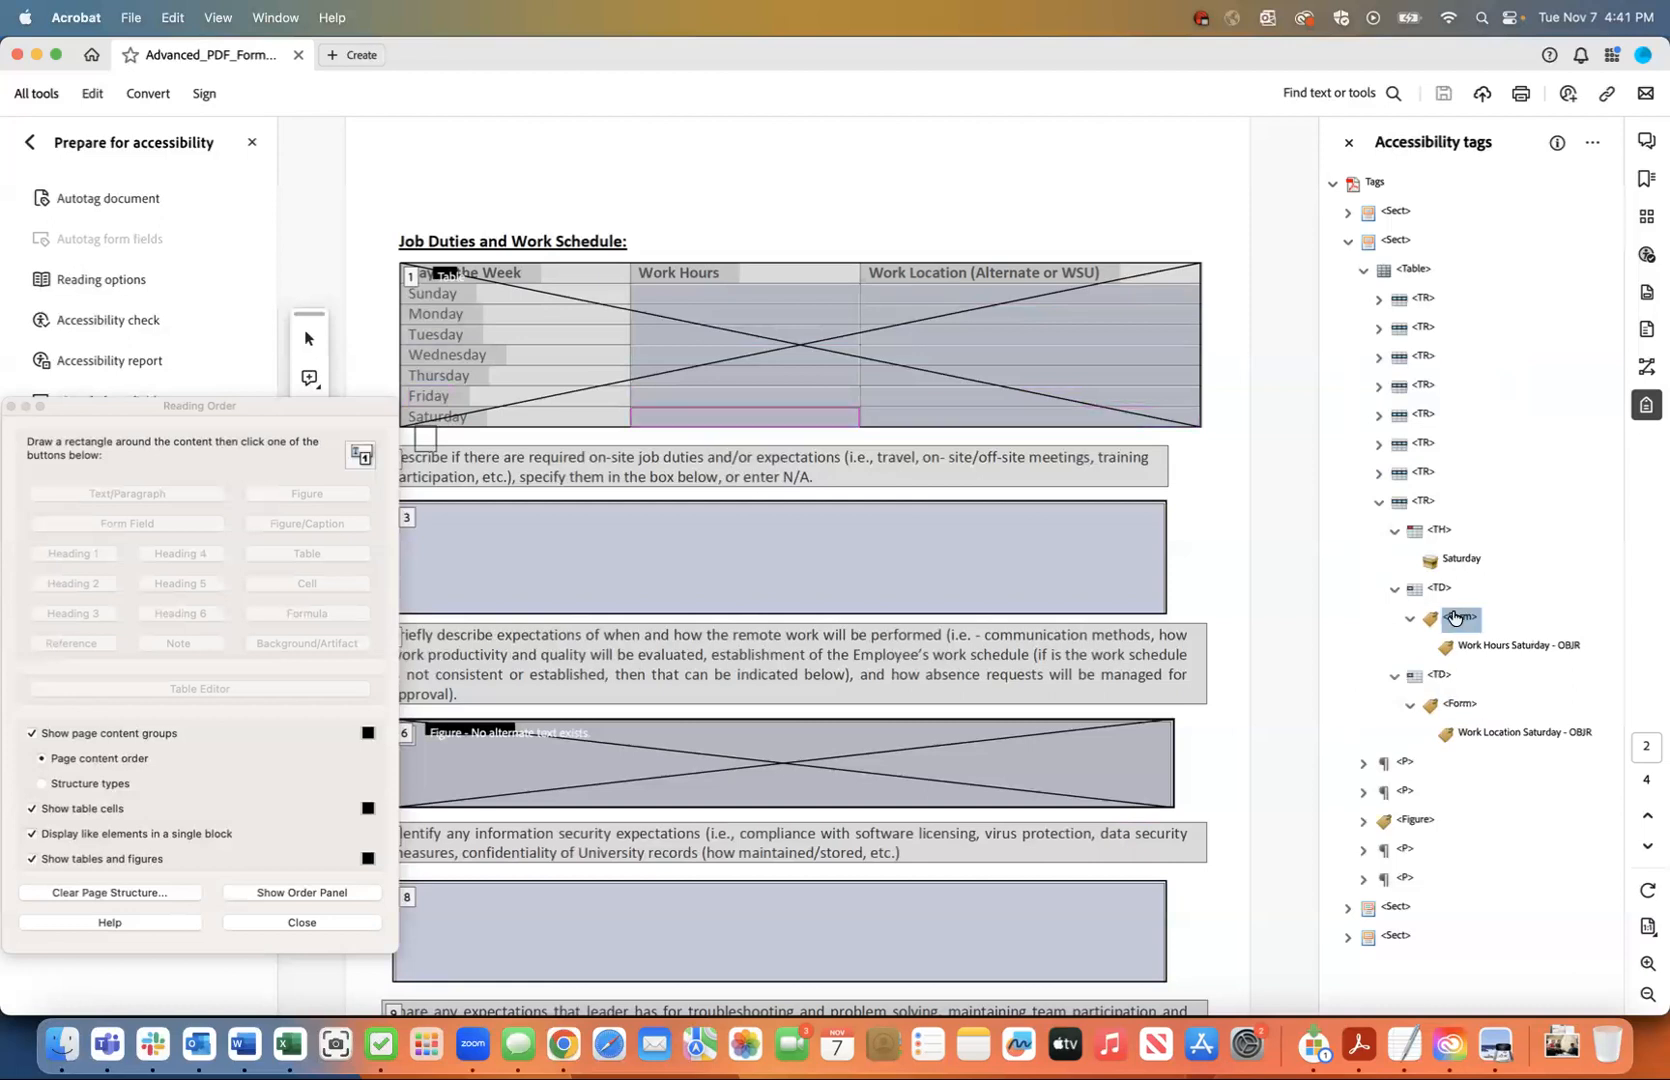
left_click(1377, 503)
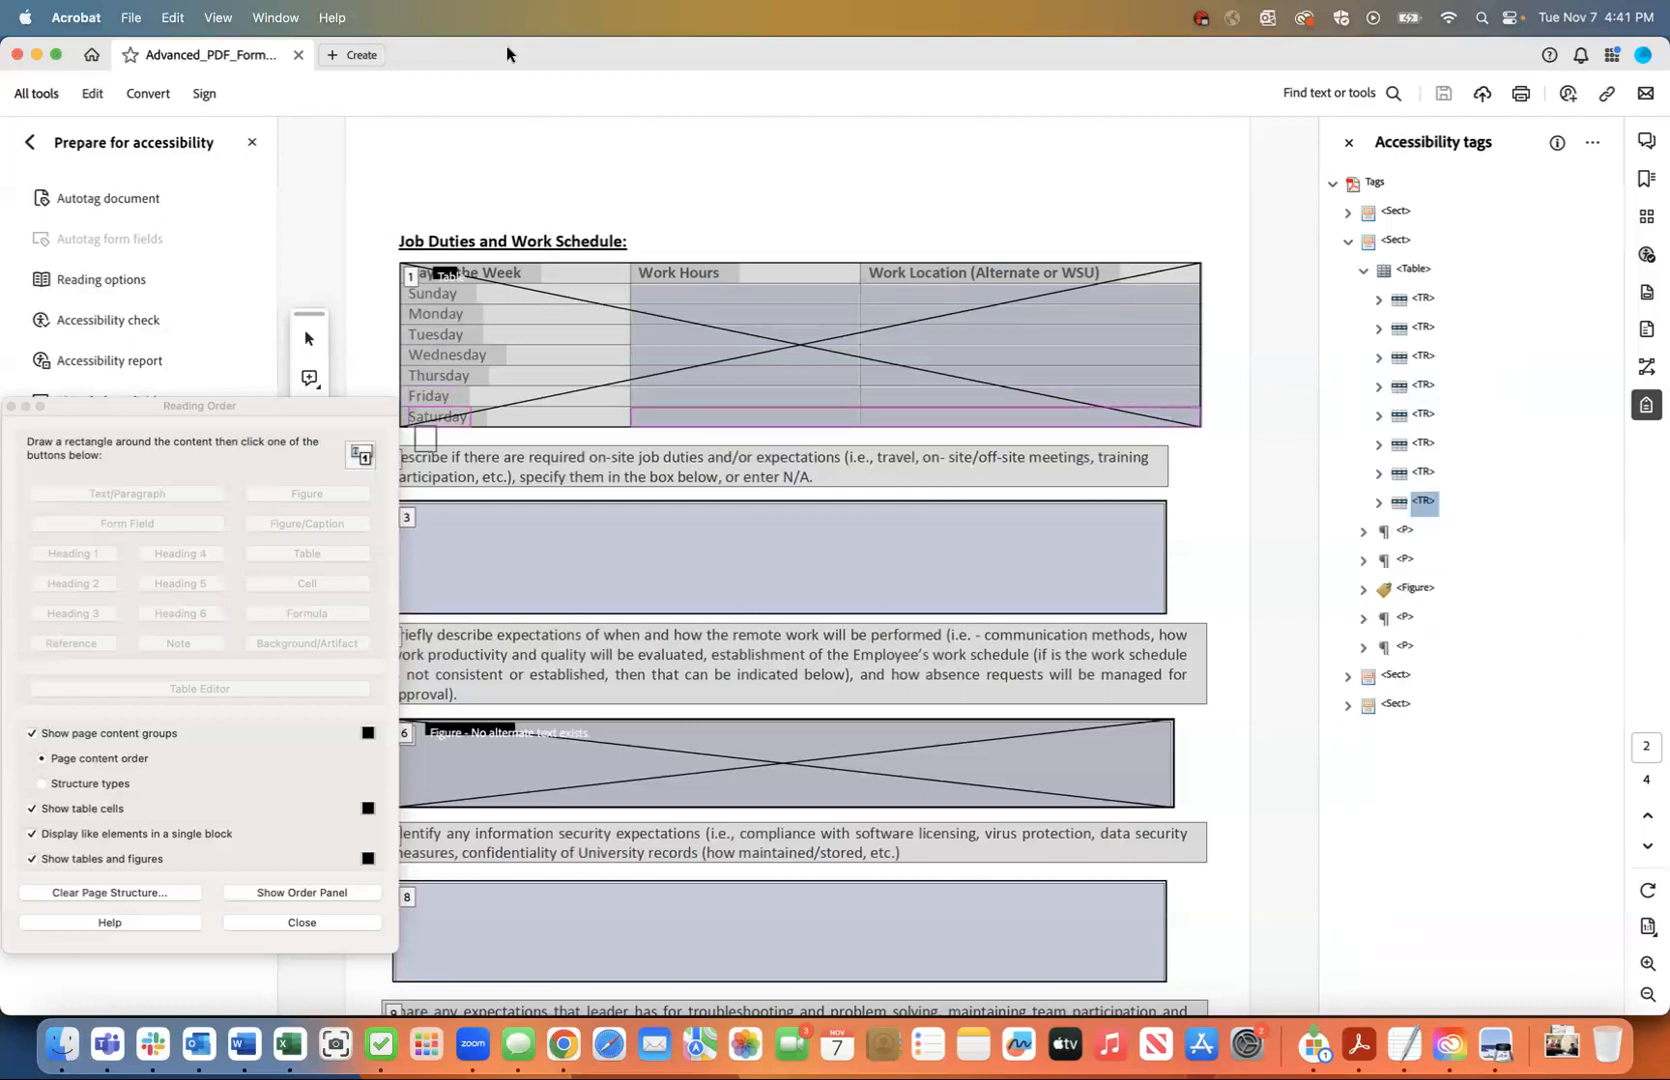
left_click(128, 17)
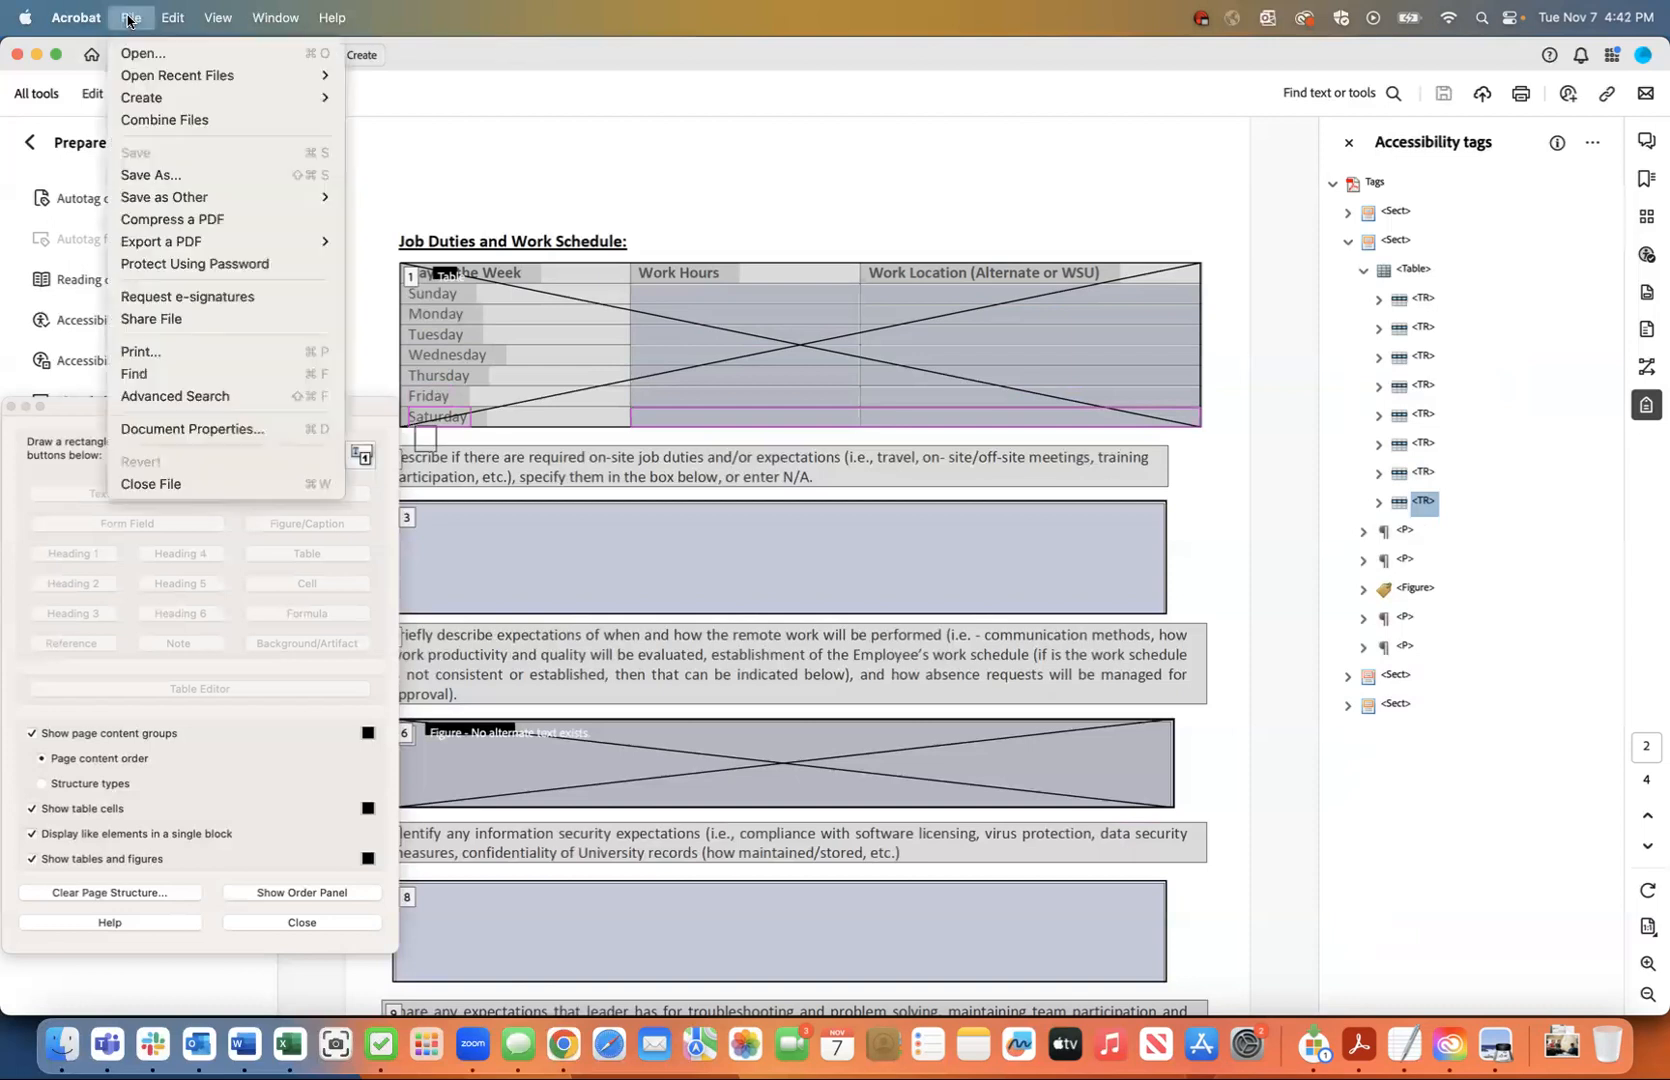
left_click(1285, 418)
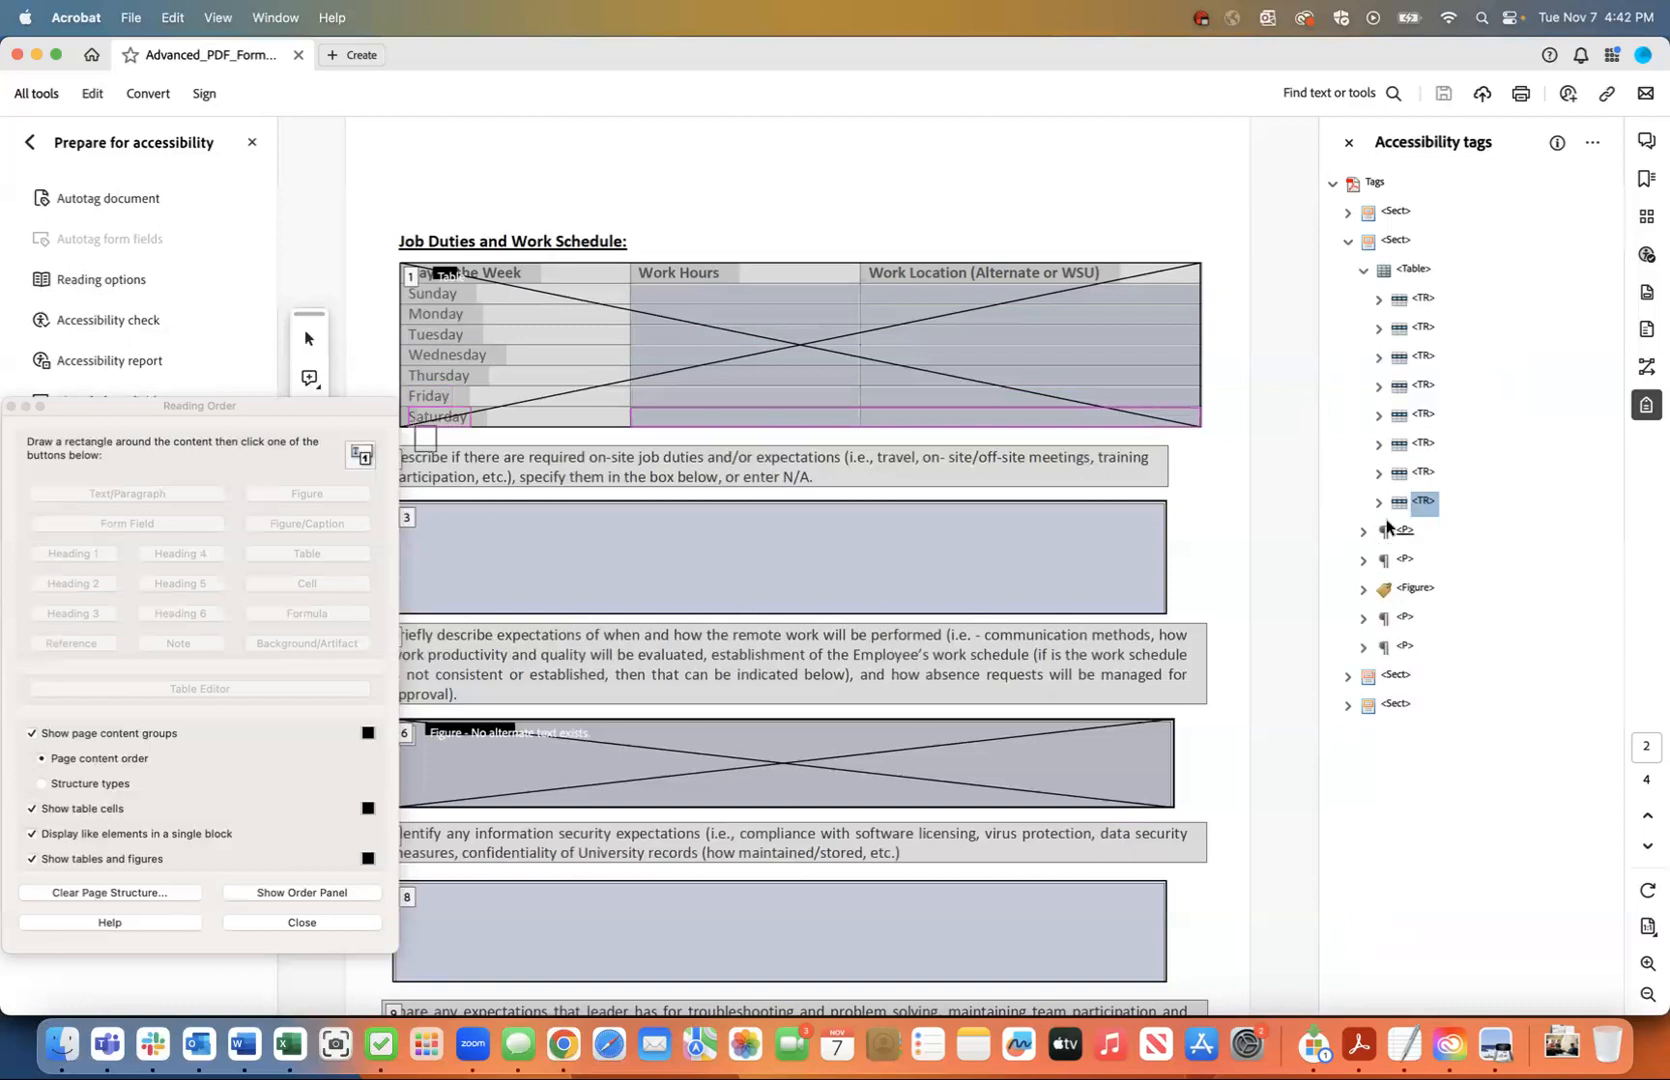
- Collapse the Table tag, check the job duties paragraph tag and its nested Form tag against page 2, and collapse the paragraph
left_click(1359, 270)
left_click(1405, 299)
left_click(1362, 301)
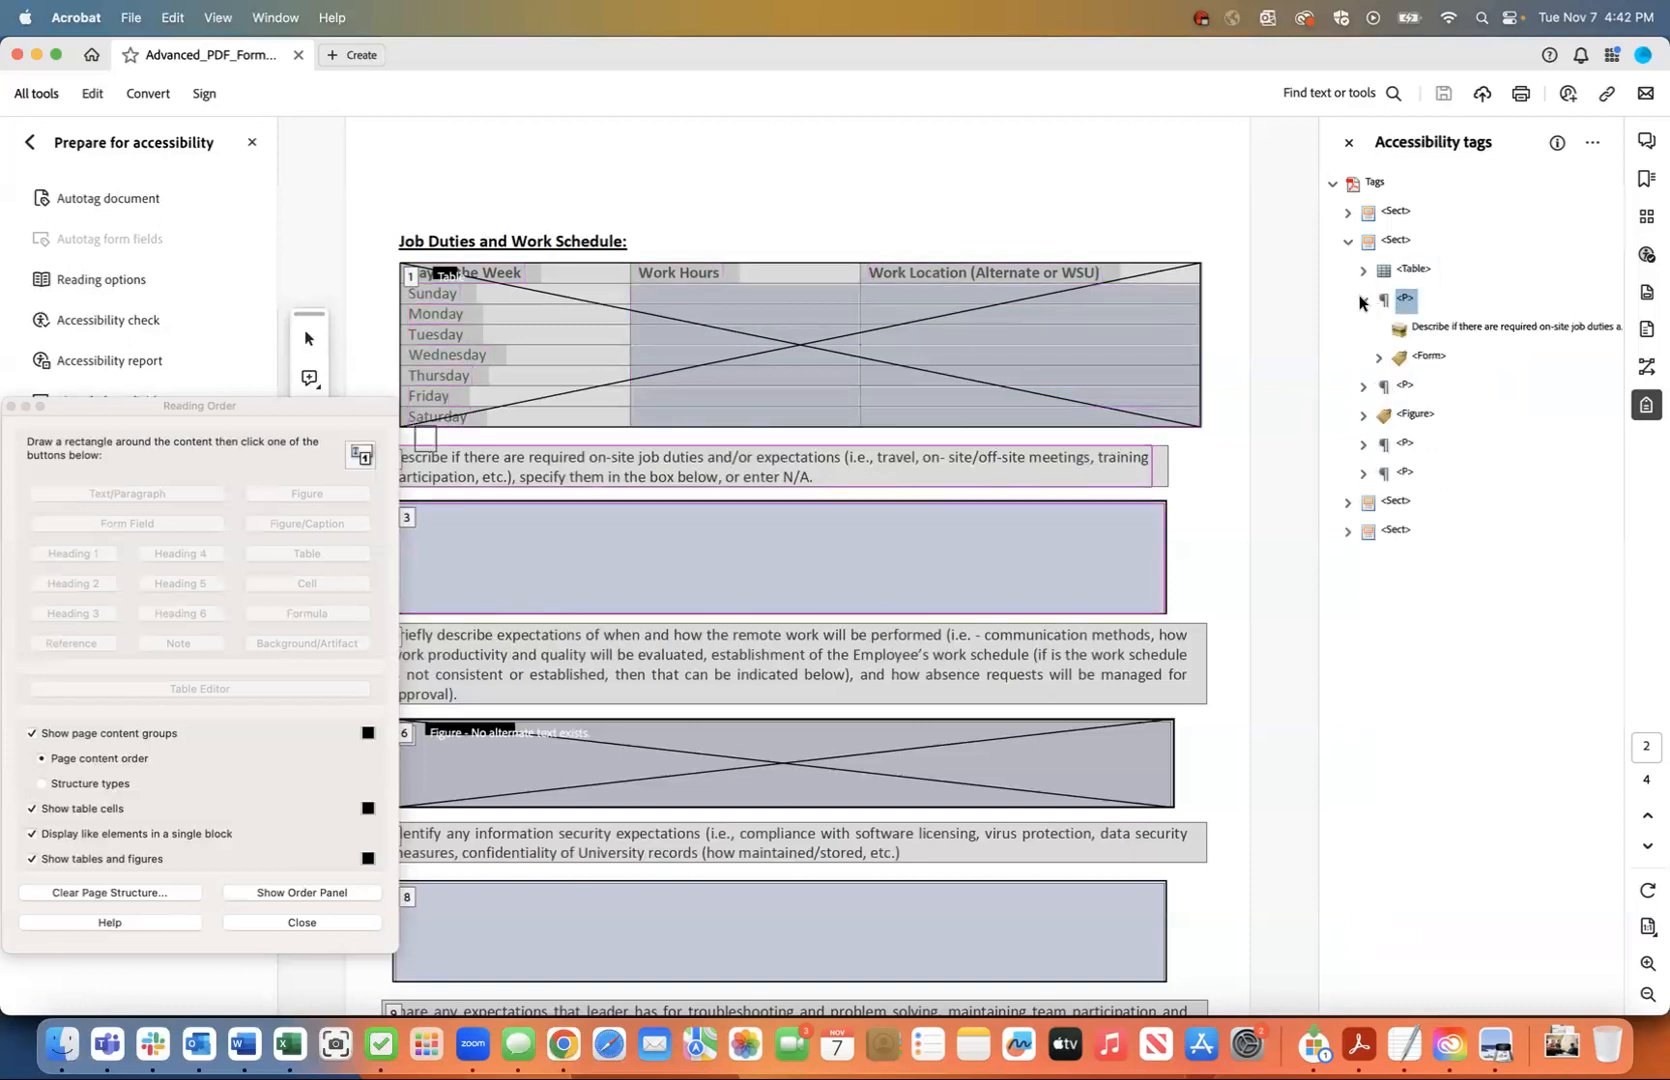
left_click(1423, 358)
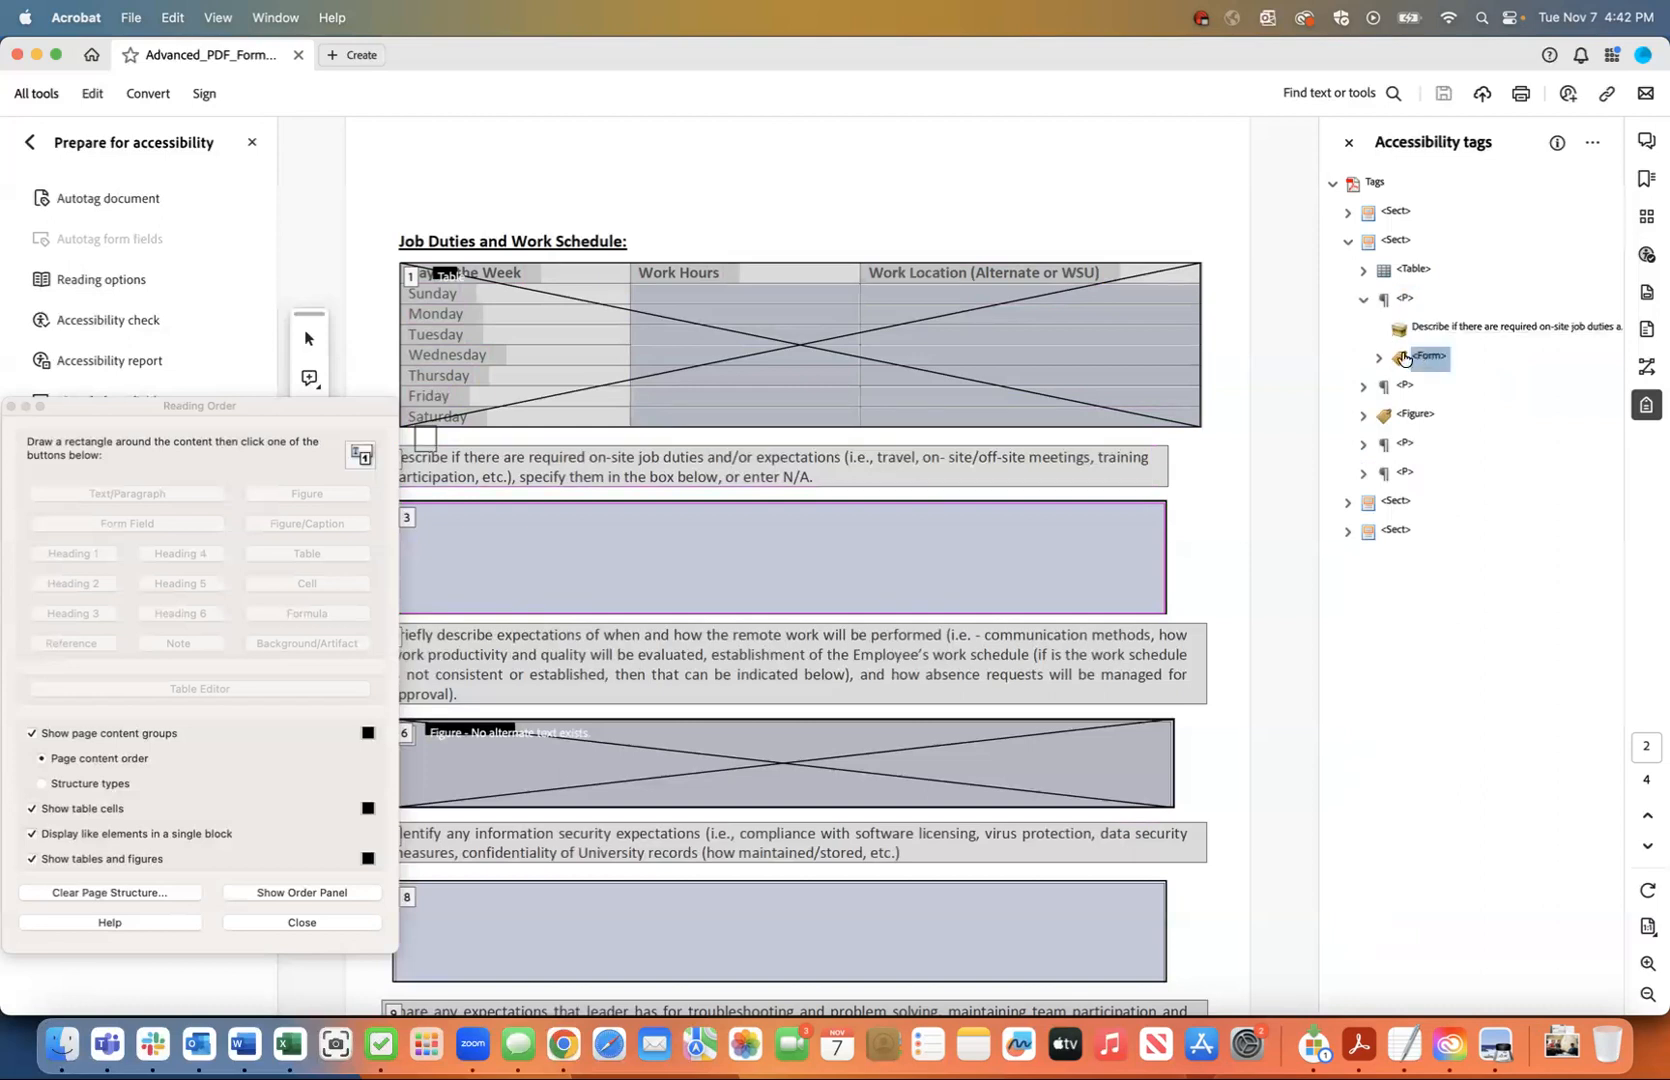
left_click(1377, 358)
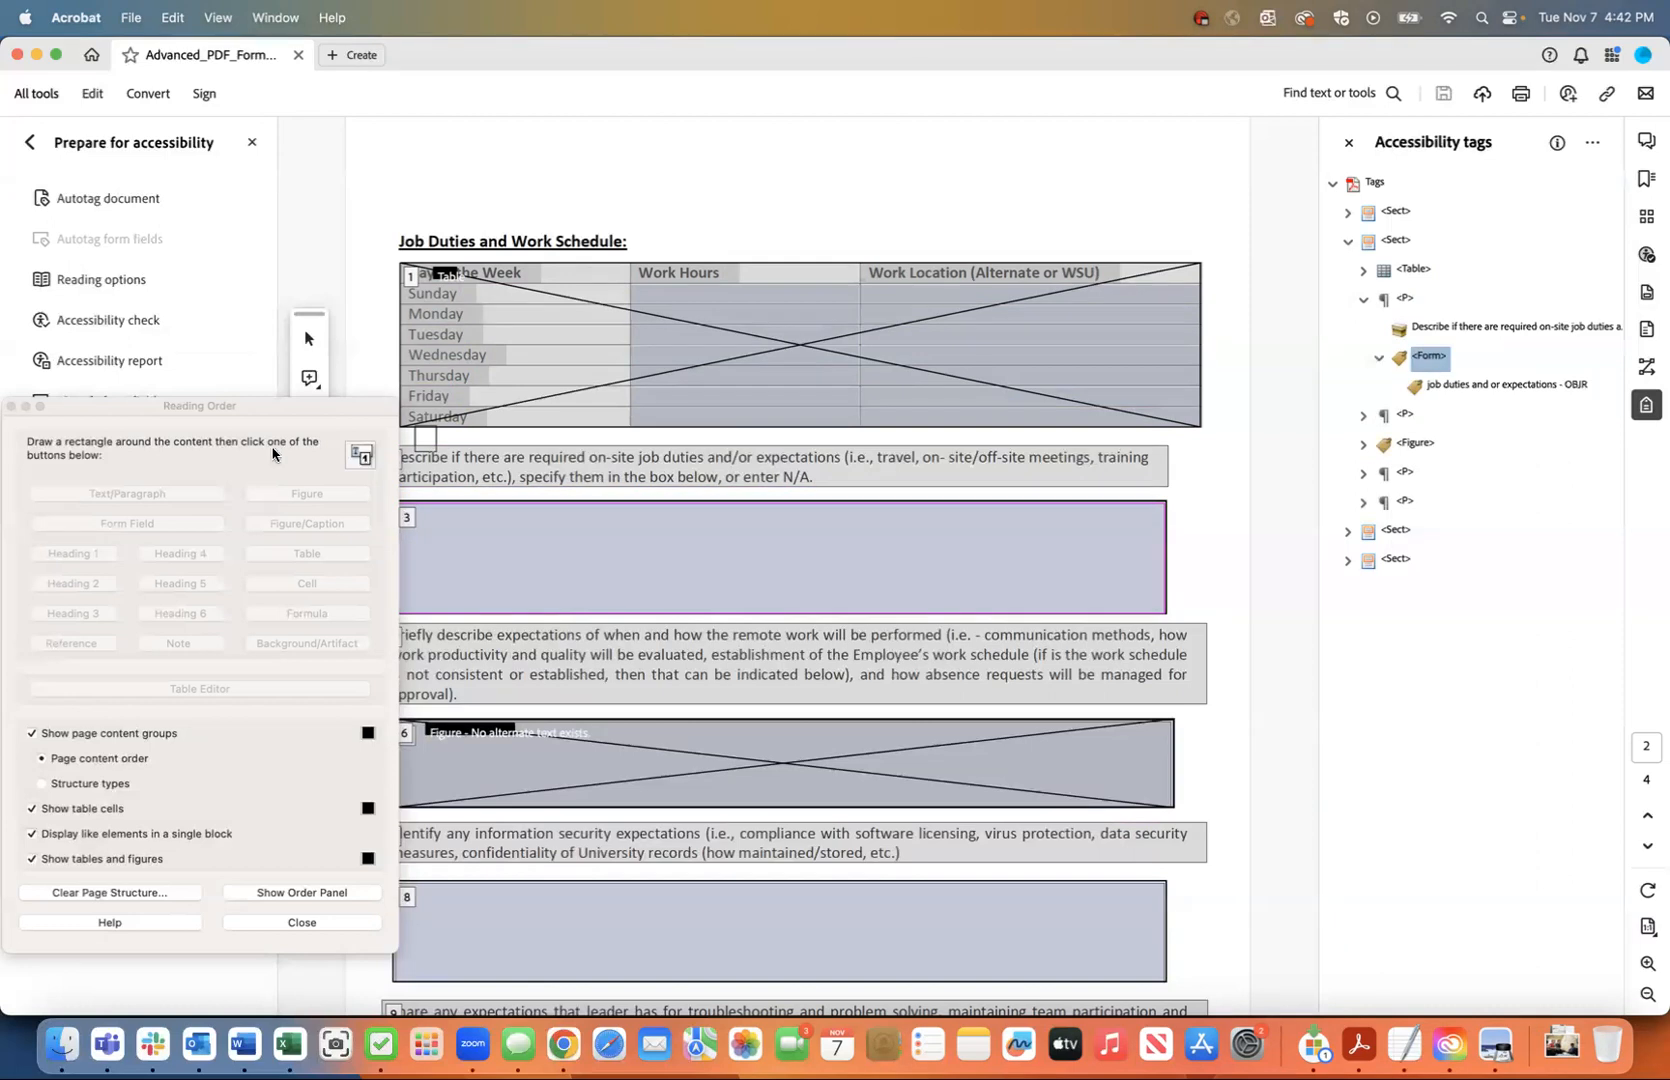
left_click_drag(271, 413, 245, 438)
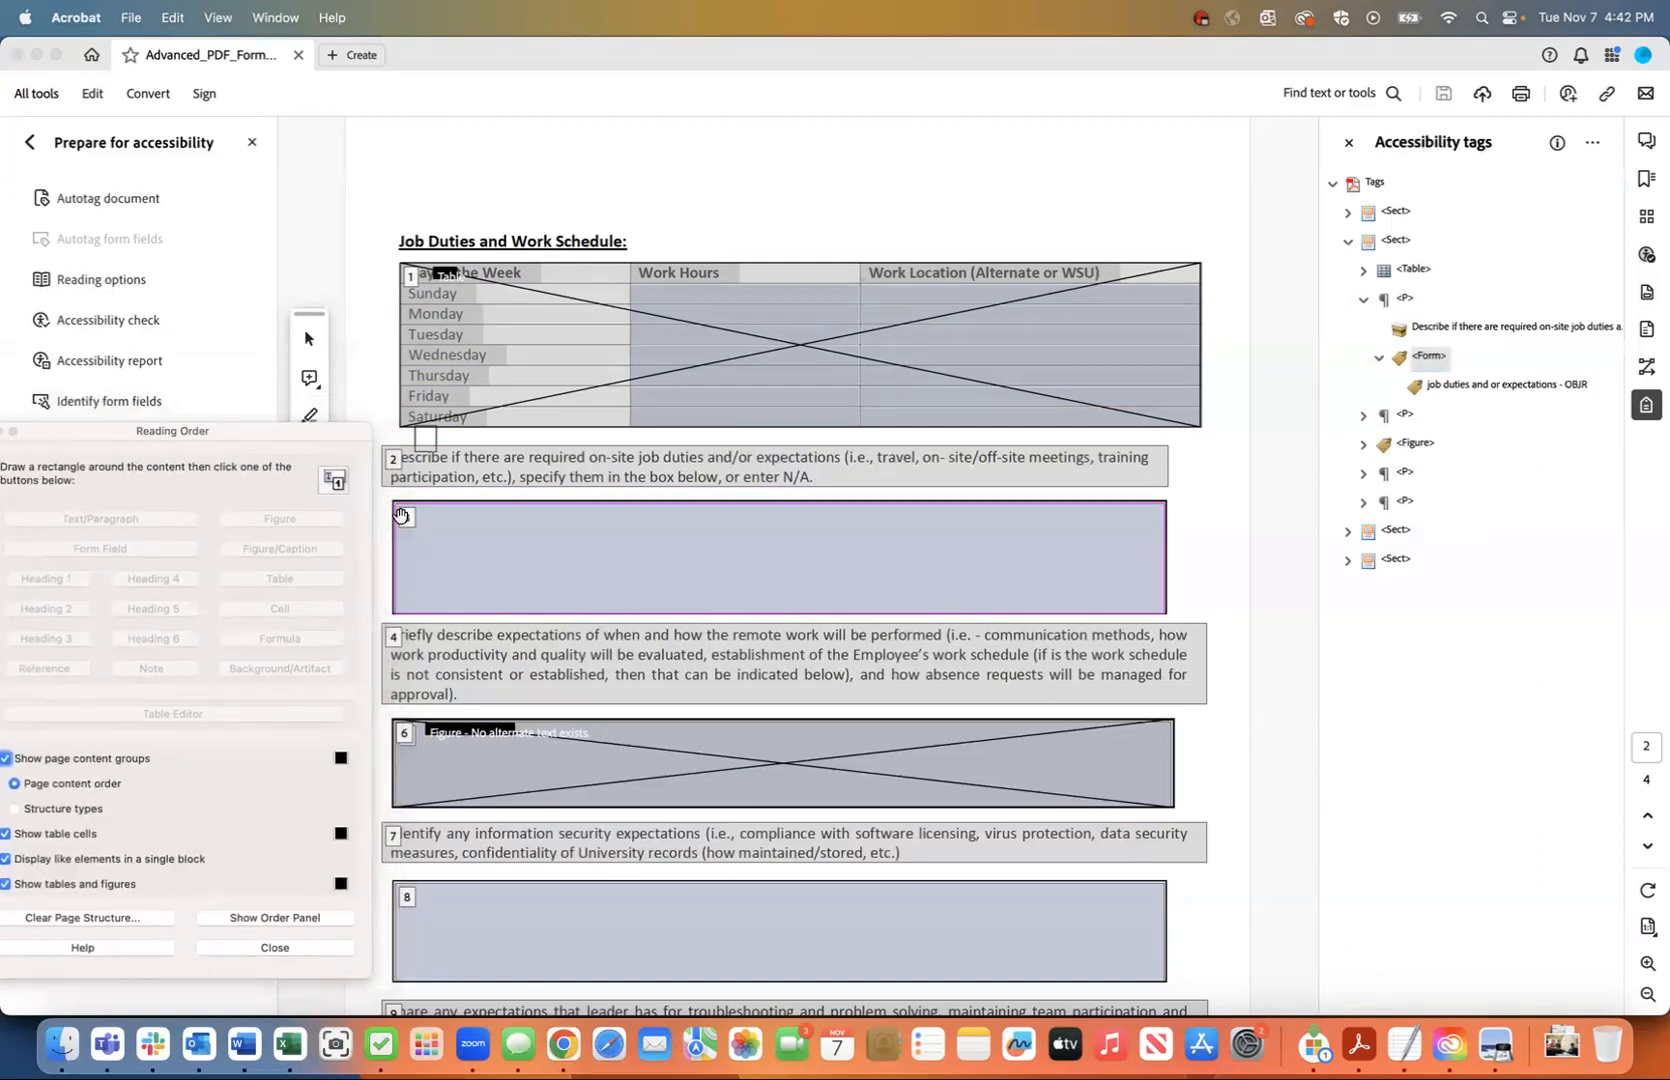
left_click(1360, 297)
- Inspect the paragraph tag beginning "Briefly describe expectations" and expand its nested Form tag down to the form field
left_click(1405, 328)
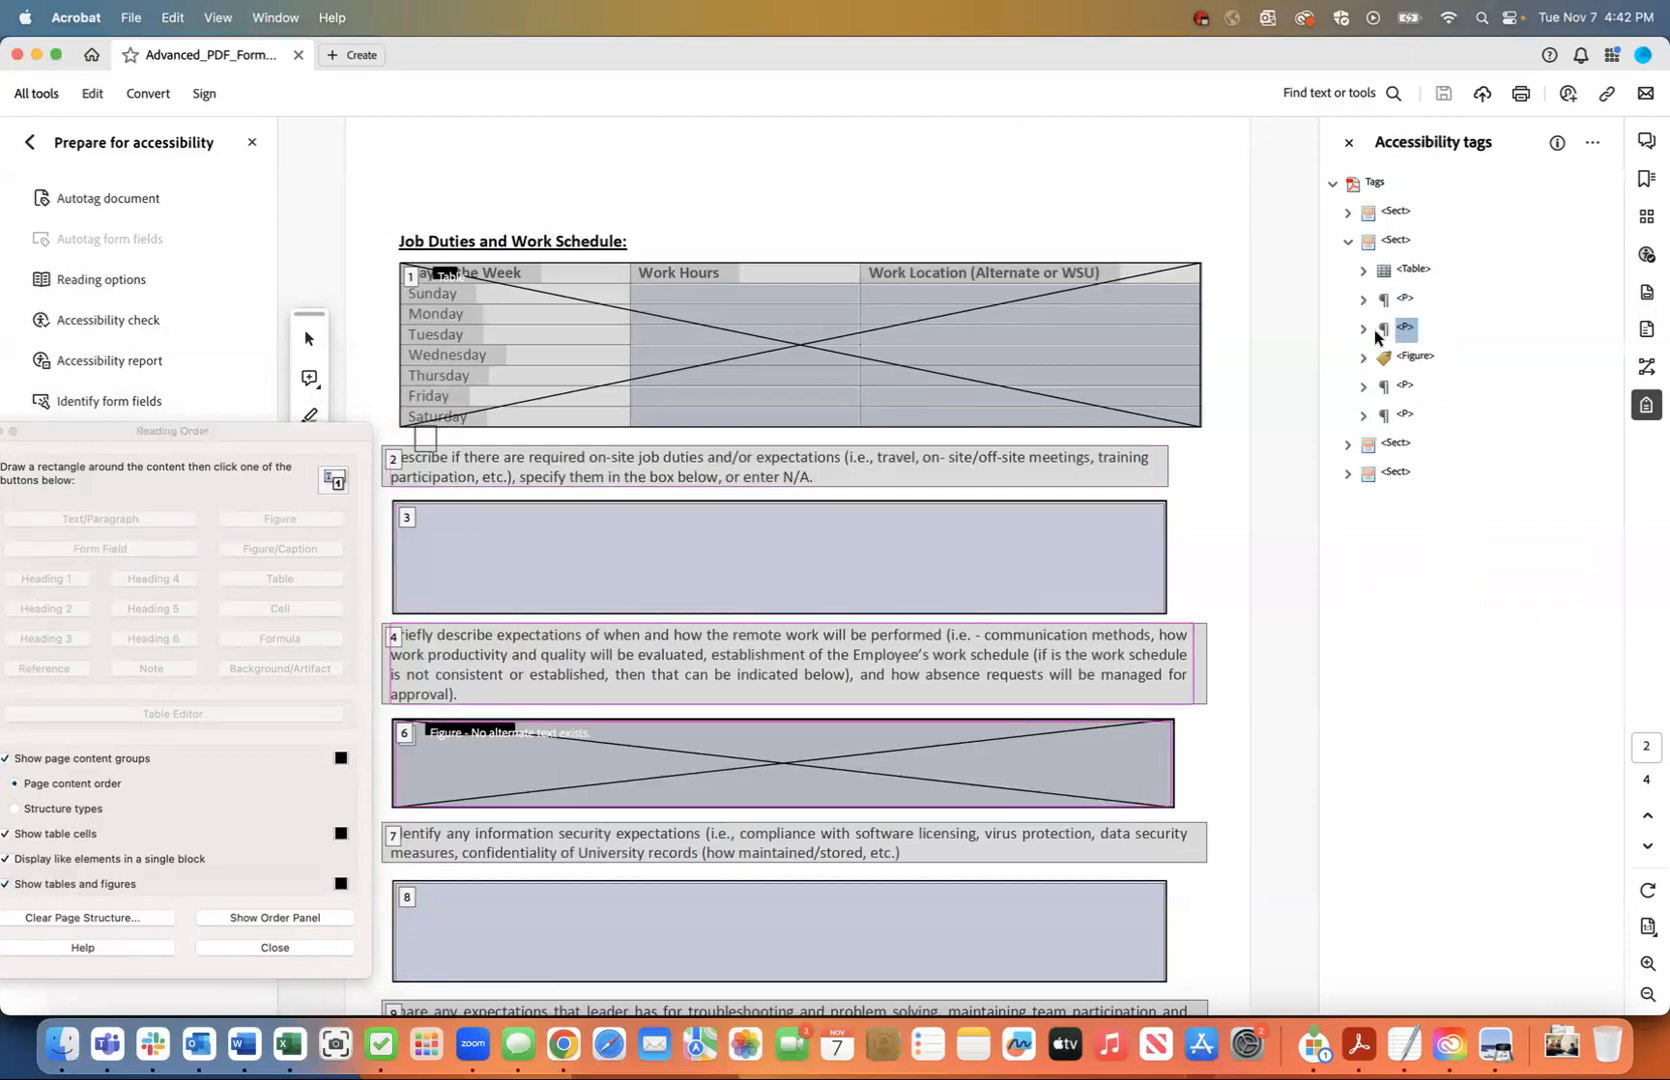
left_click(1362, 329)
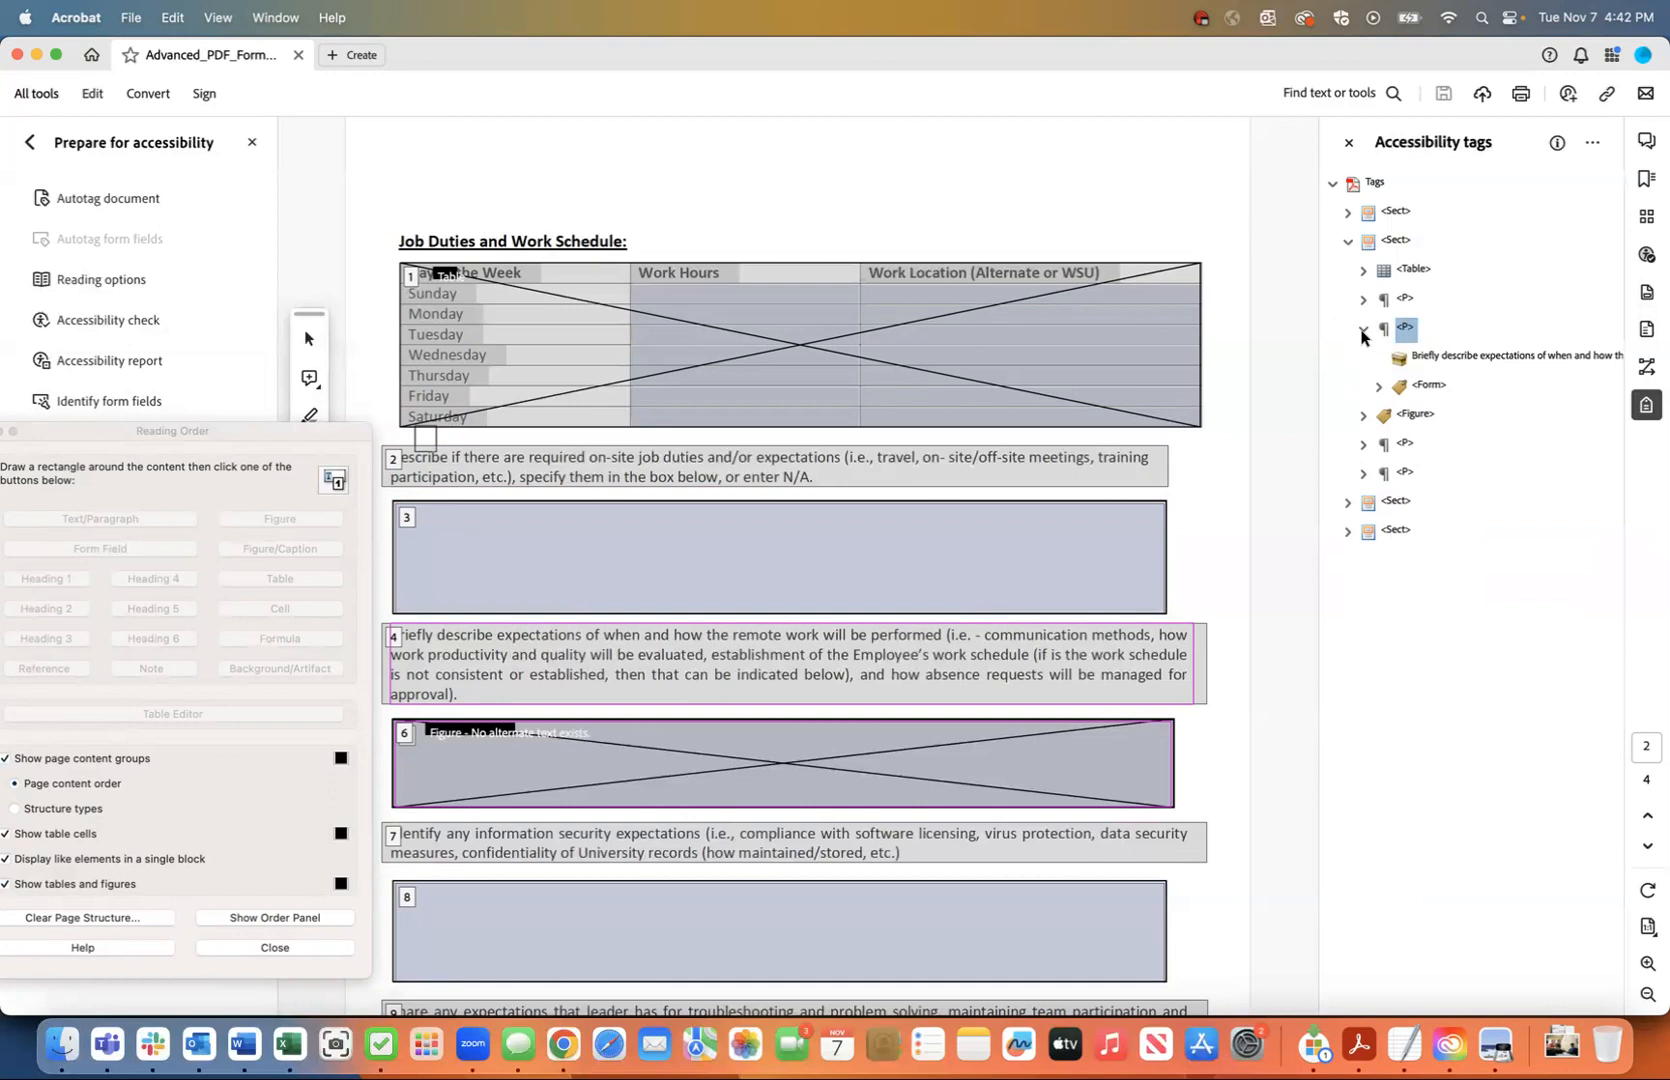
left_click(1377, 385)
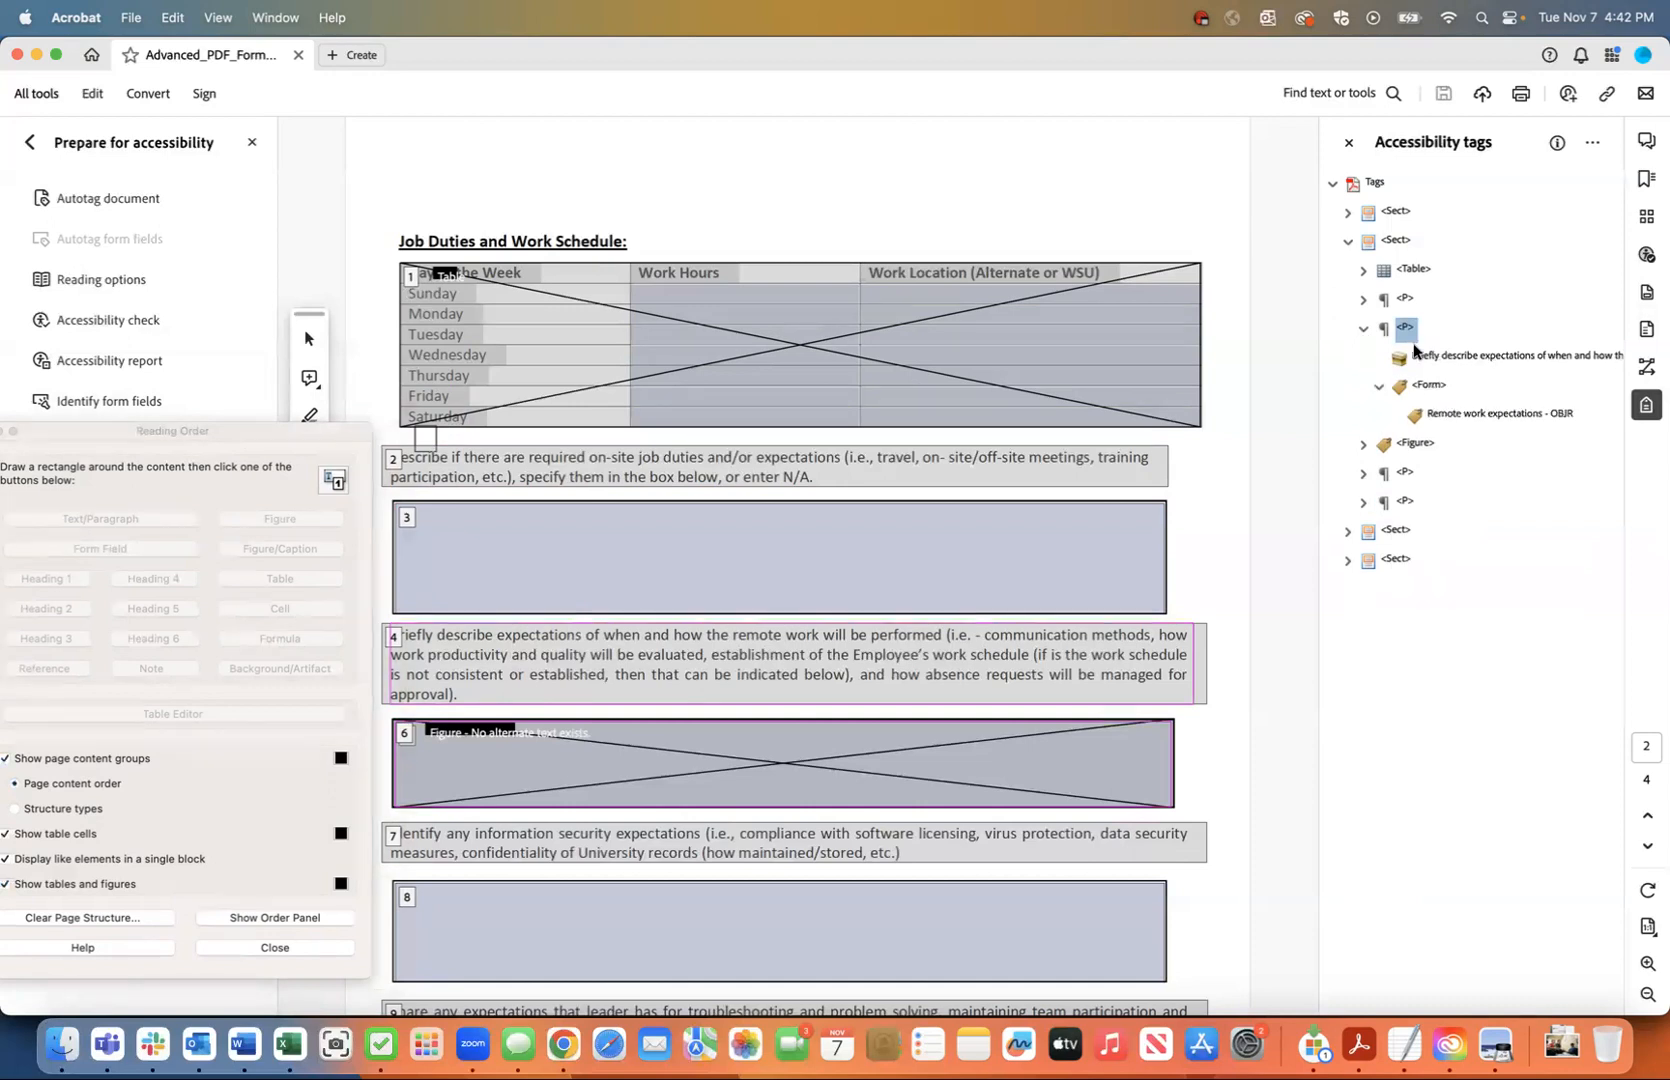
- Expand the Figure tag after the remote work expectations paragraph and change its Path content to an artifact
left_click(1361, 447)
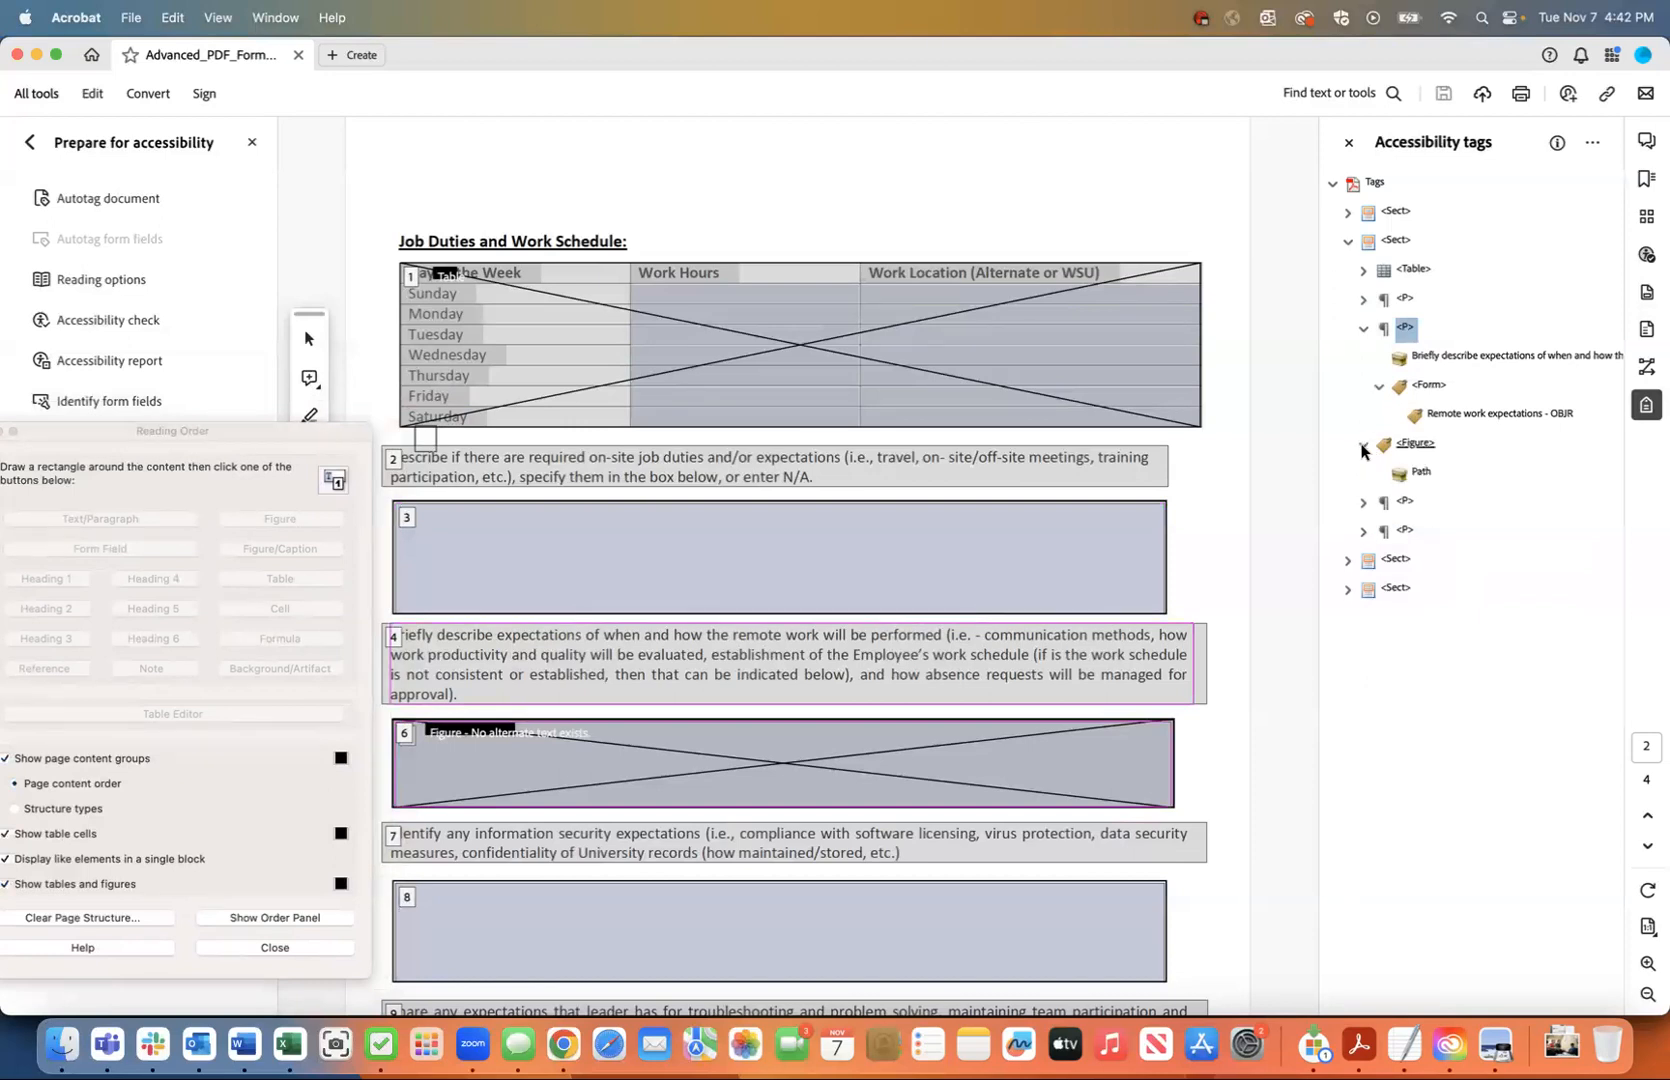
left_click(1421, 474)
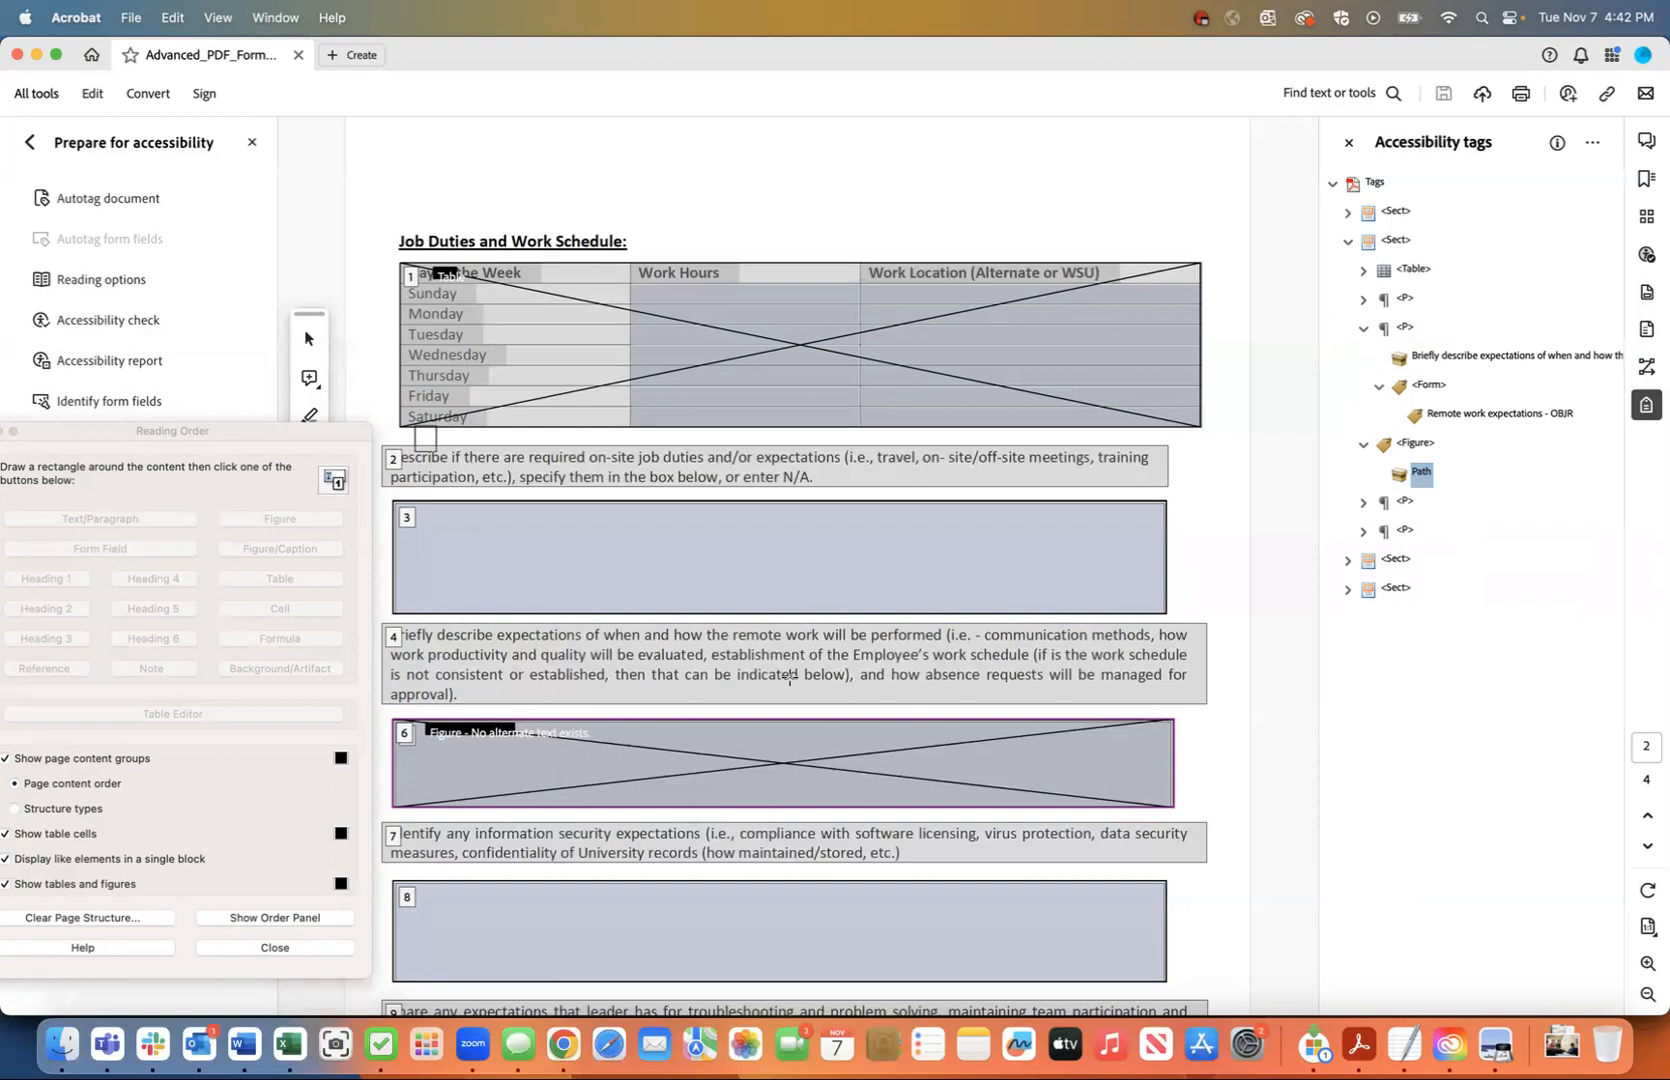
left_click(128, 17)
left_click(128, 17)
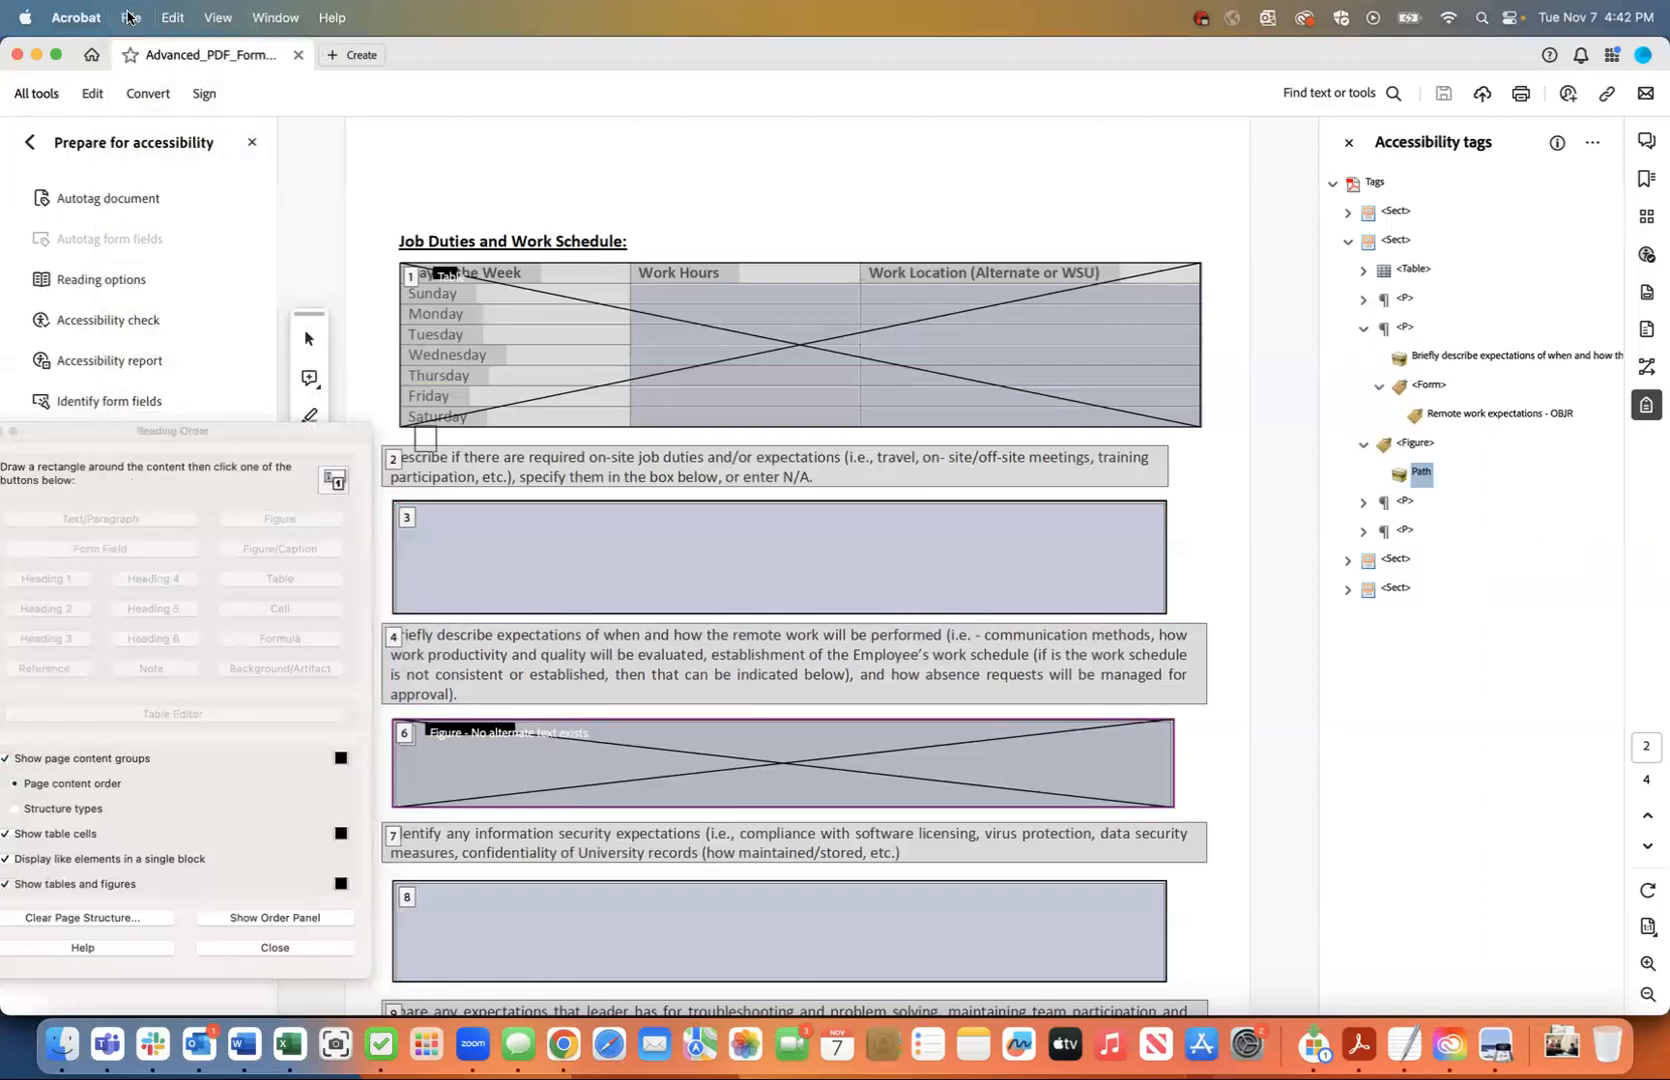
right_click(1420, 475)
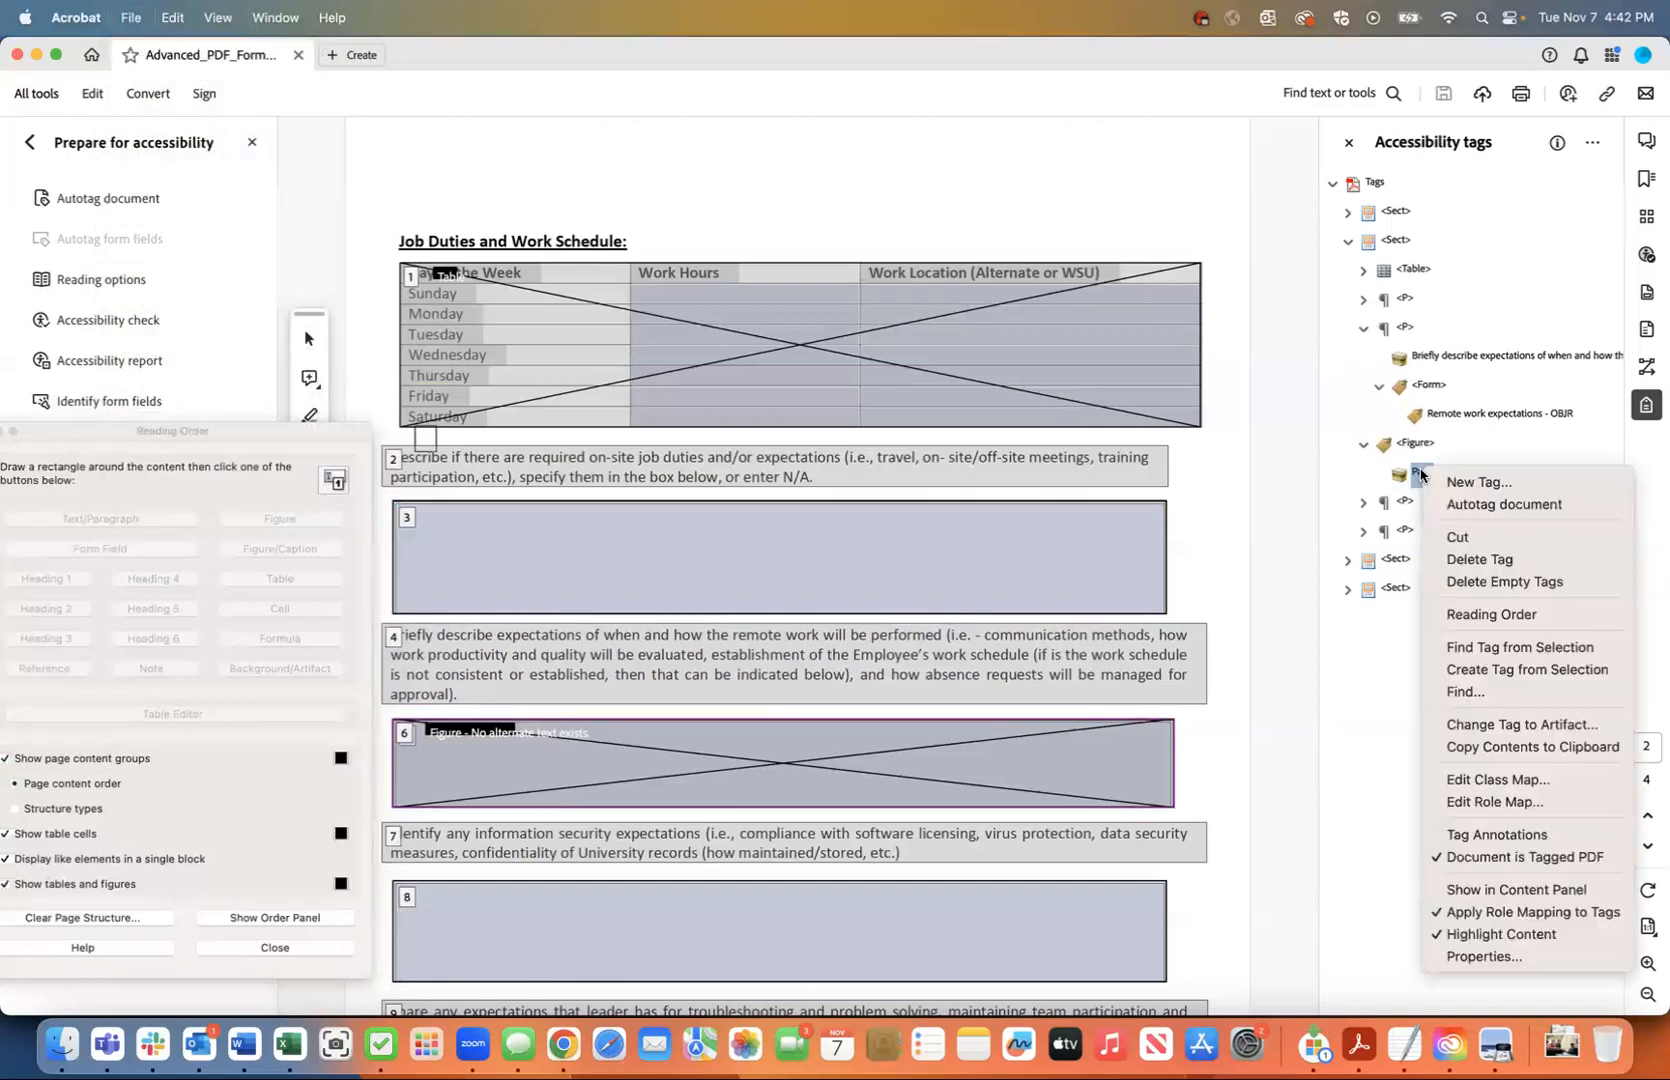
left_click(1494, 726)
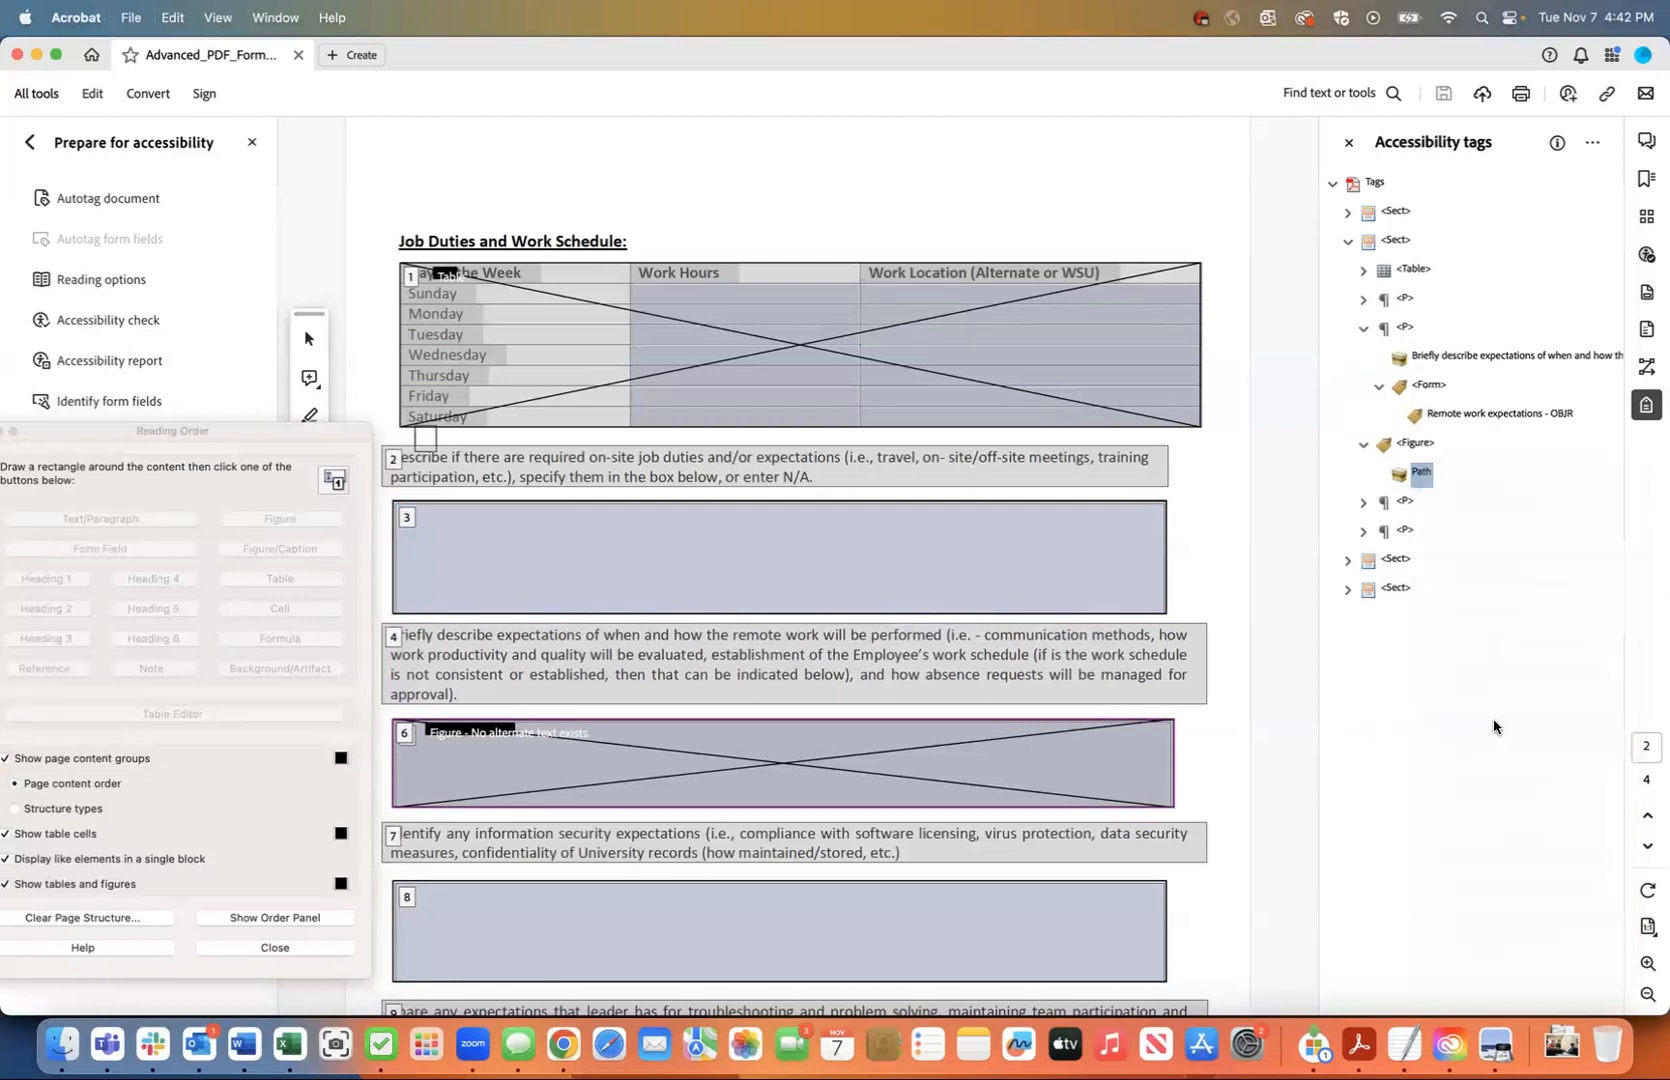
left_click(887, 589)
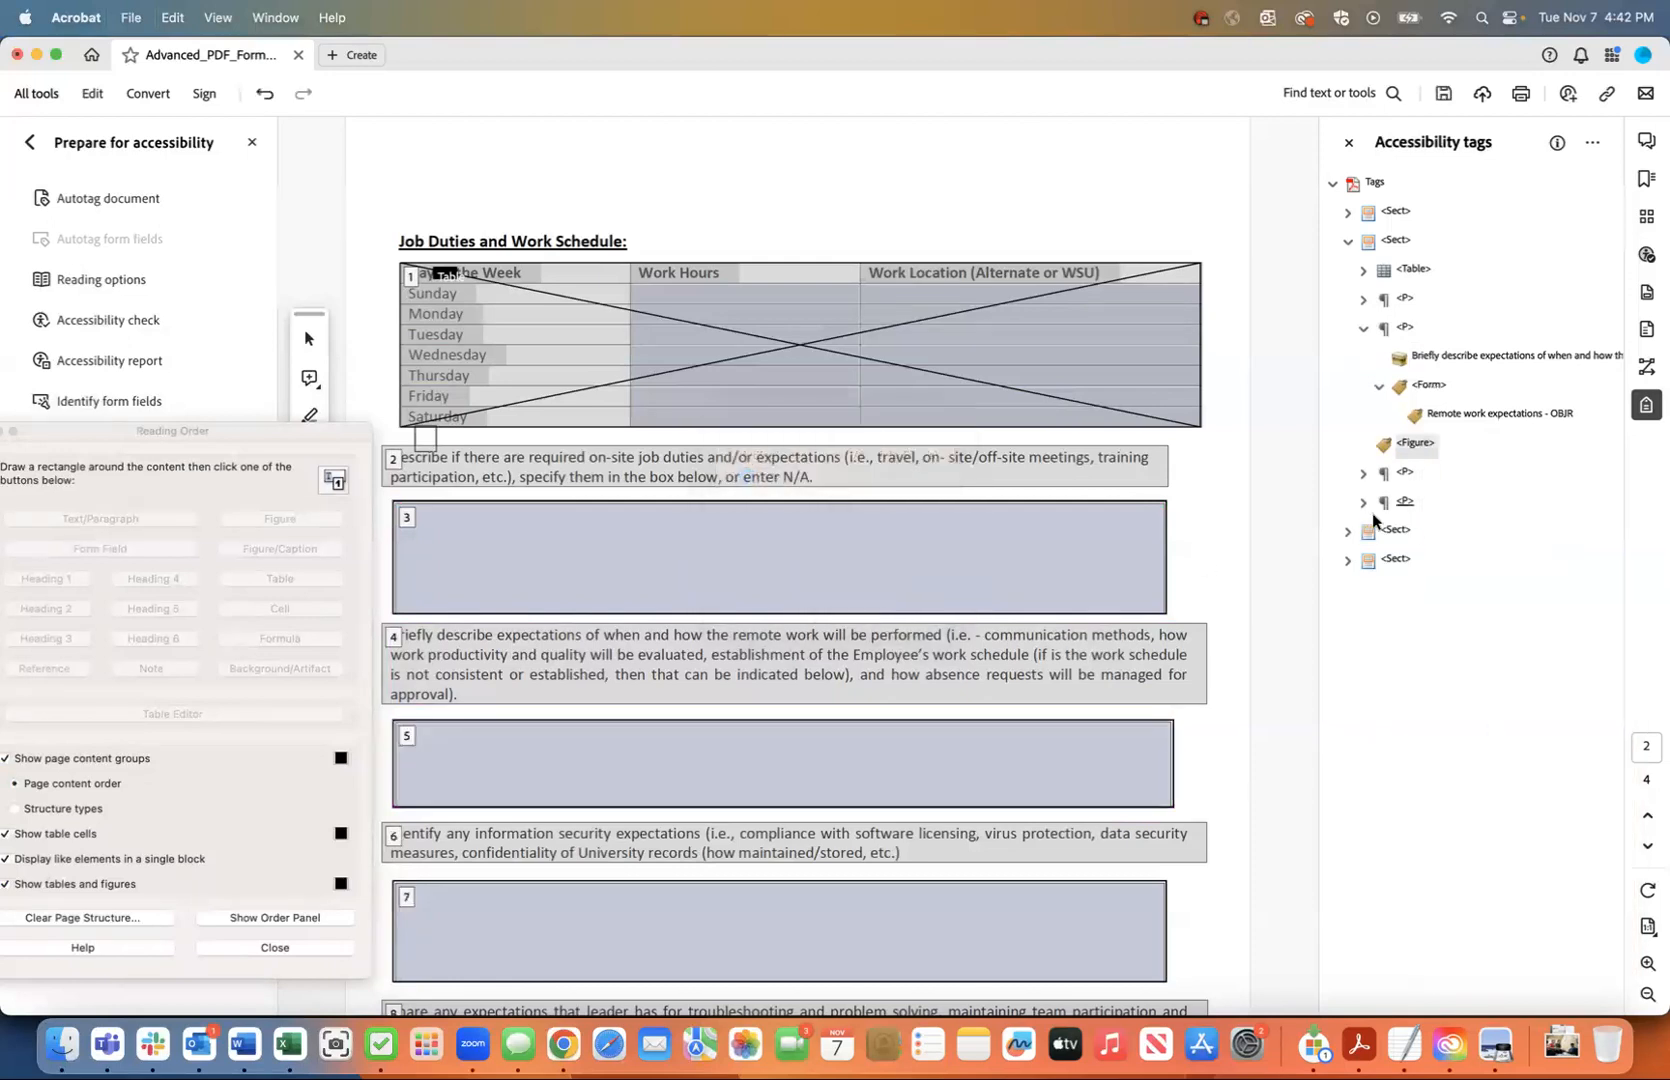
- Delete the empty Figure tag, recheck the remote work expectations paragraph tag on the page, and collapse it
right_click(1416, 453)
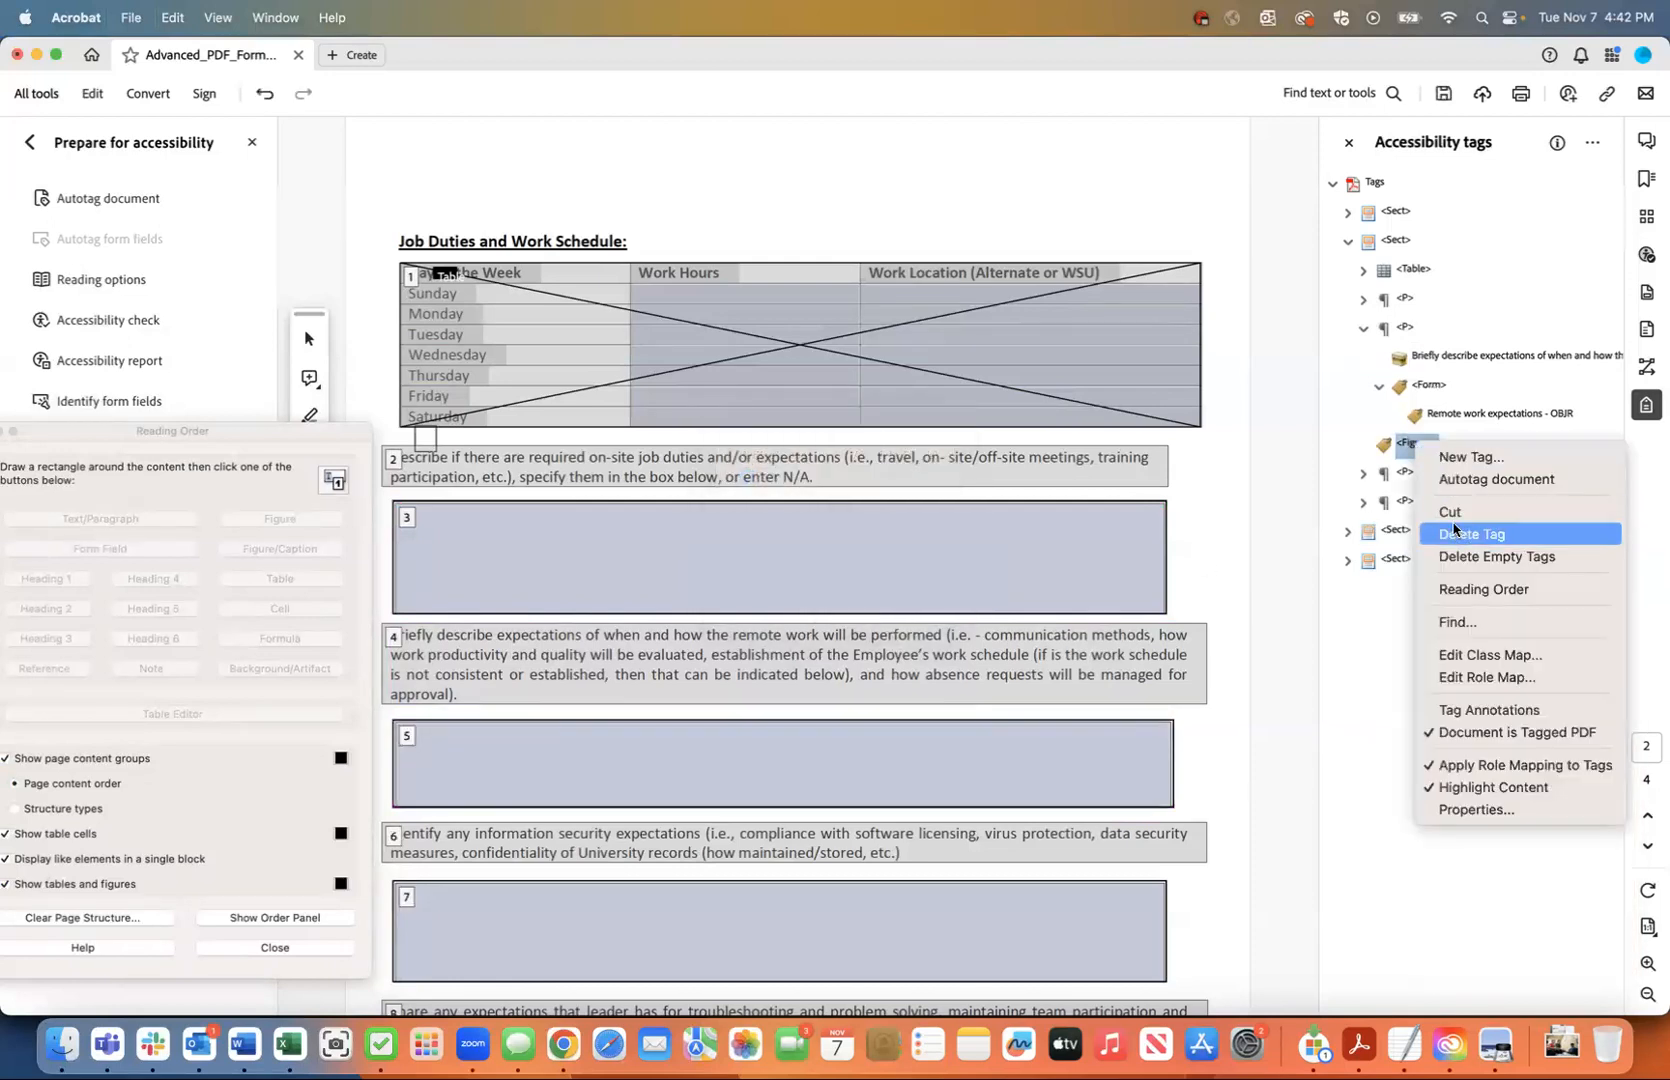
left_click(1457, 537)
left_click(1403, 329)
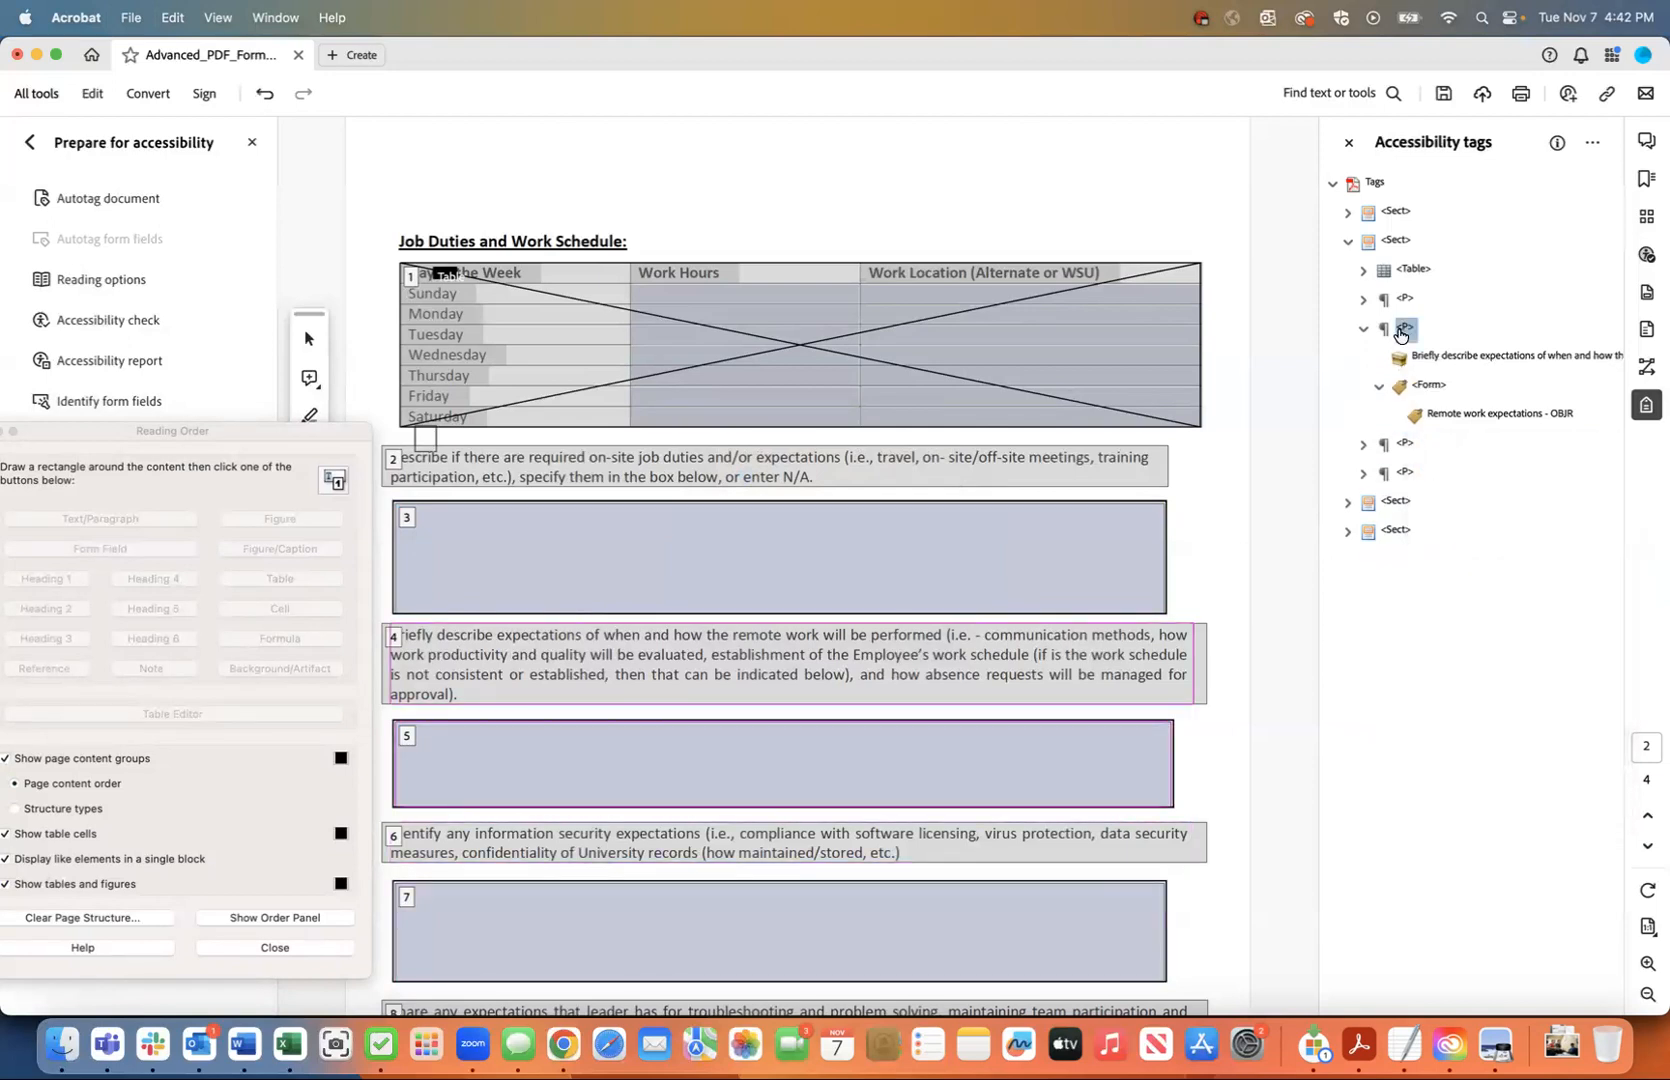
left_click(1363, 328)
- Inspect the information security expectations paragraph tag and its nested form field, and collapse the tag
left_click(1403, 358)
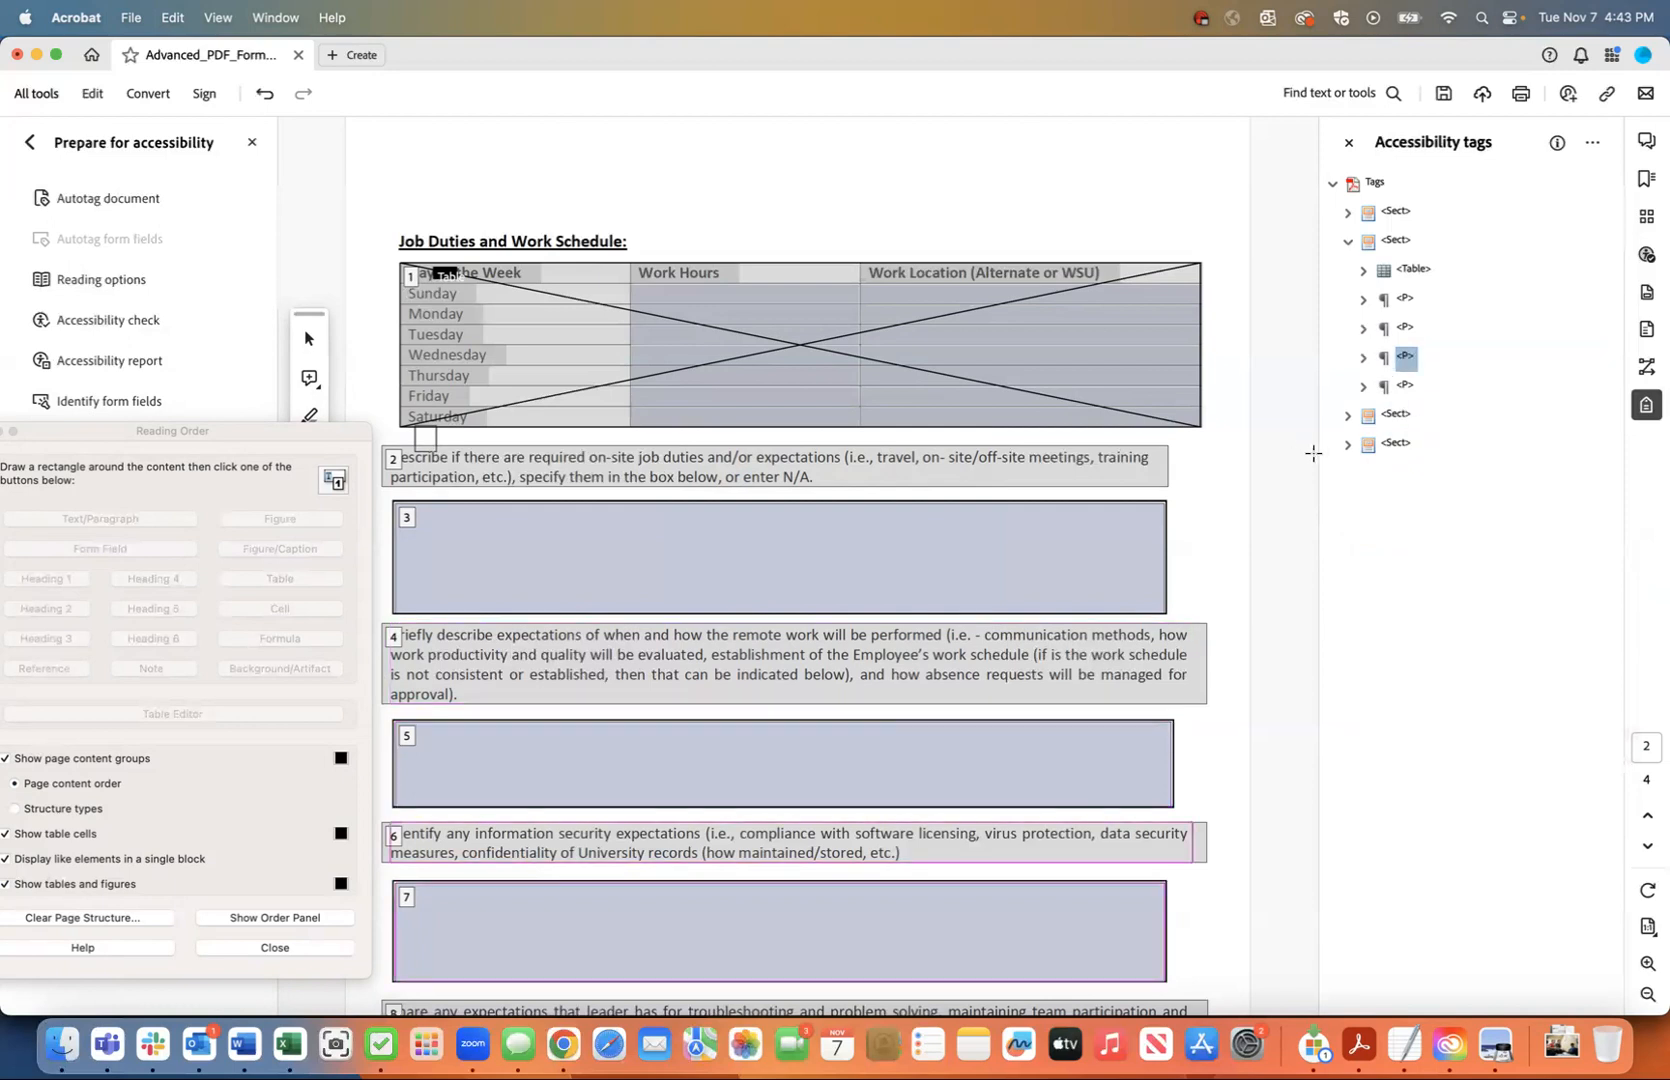
left_click(1362, 358)
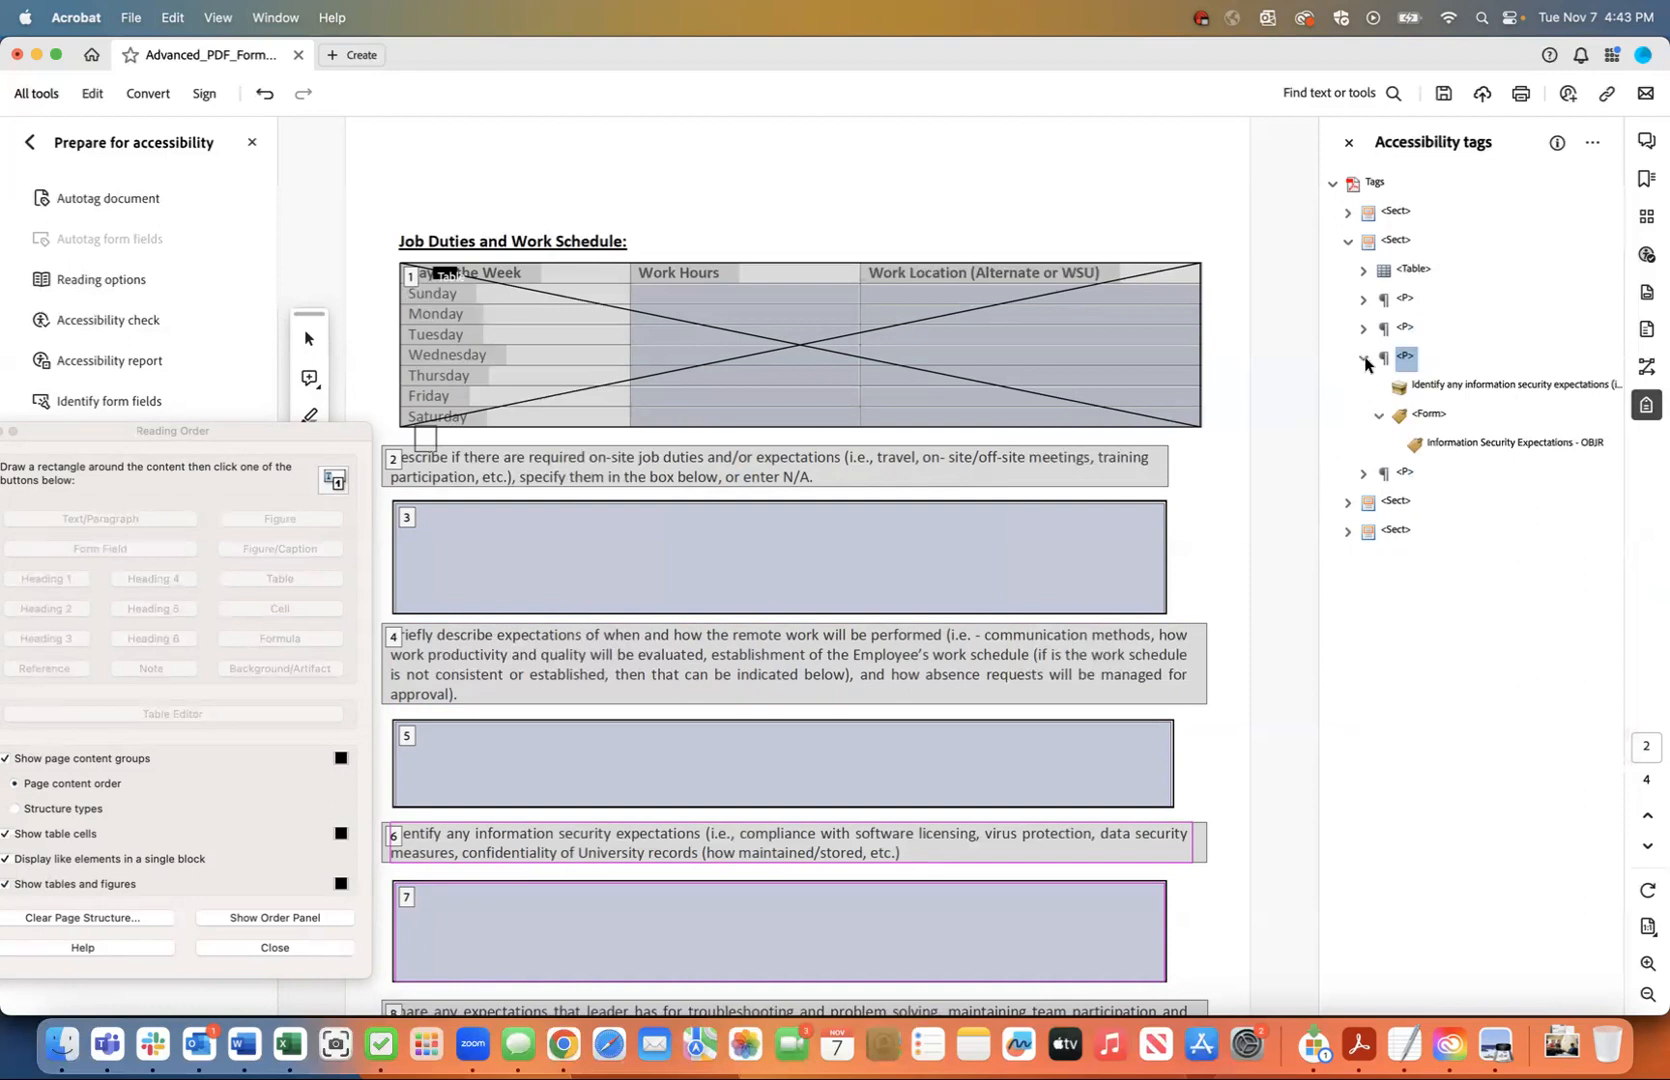
left_click(1362, 358)
- Check the paragraph tag on troubleshooting and problem solving expectations and its nested Form tag, and collapse the paragraph
left_click(1403, 386)
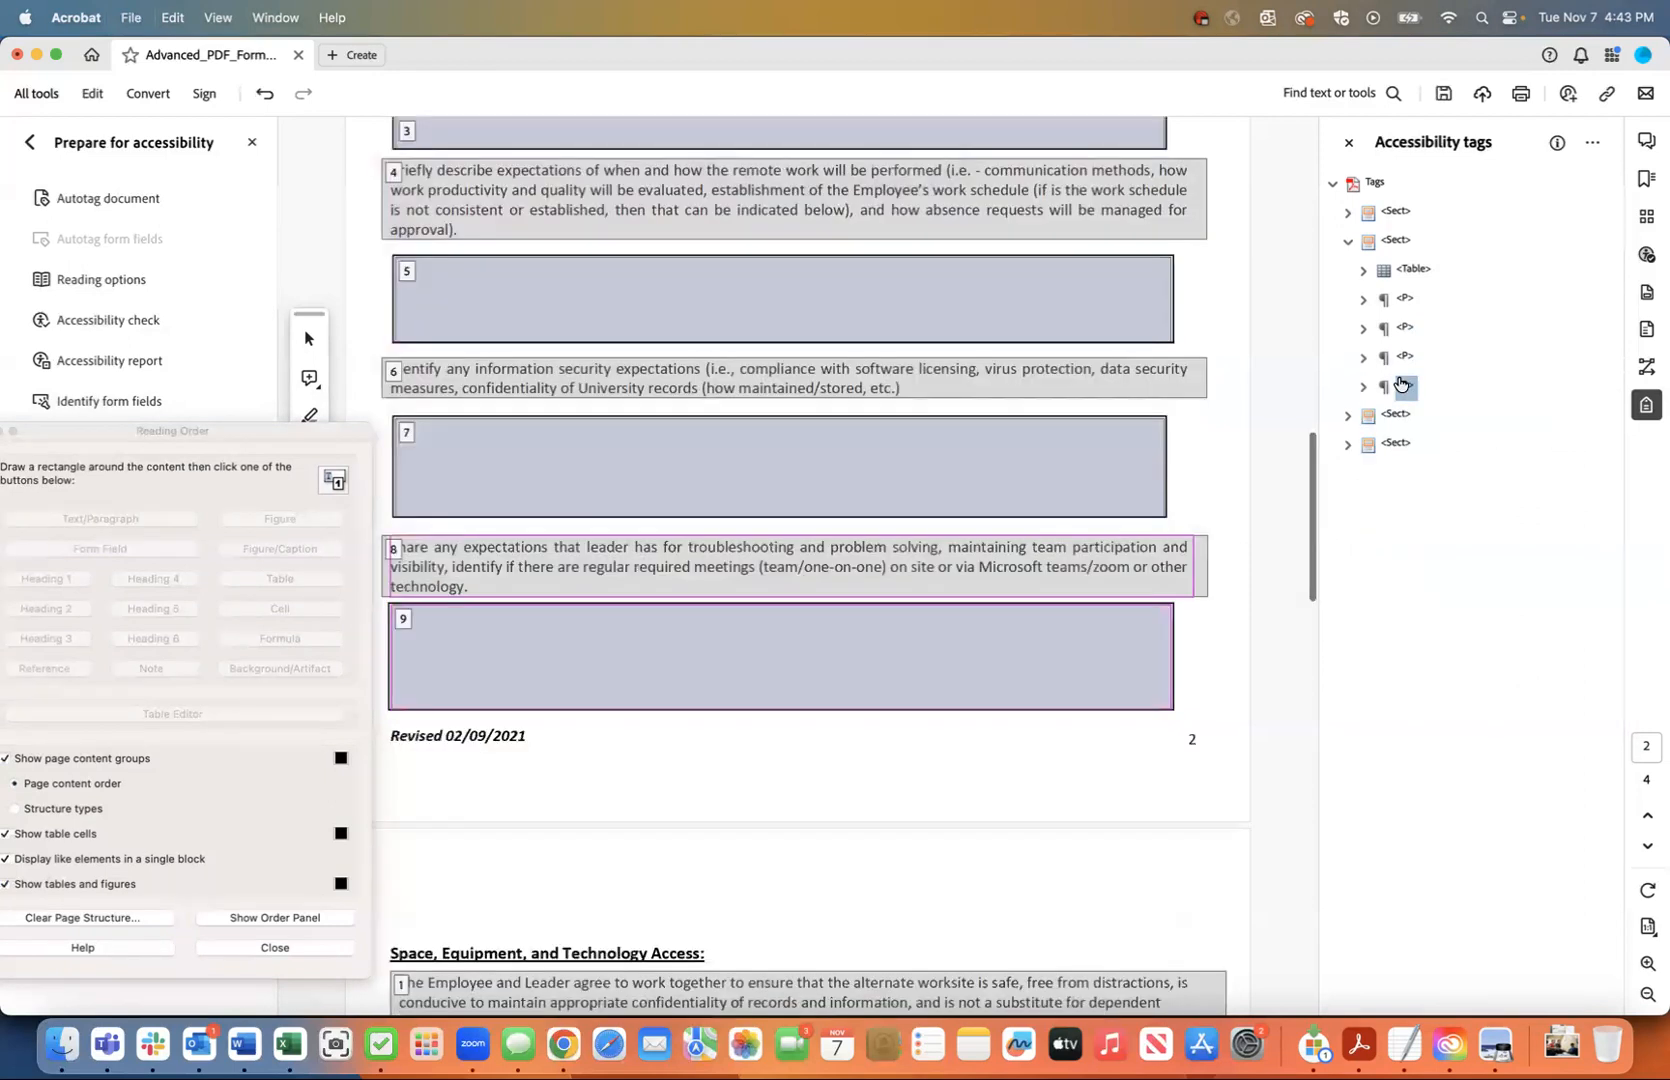
left_click(1360, 388)
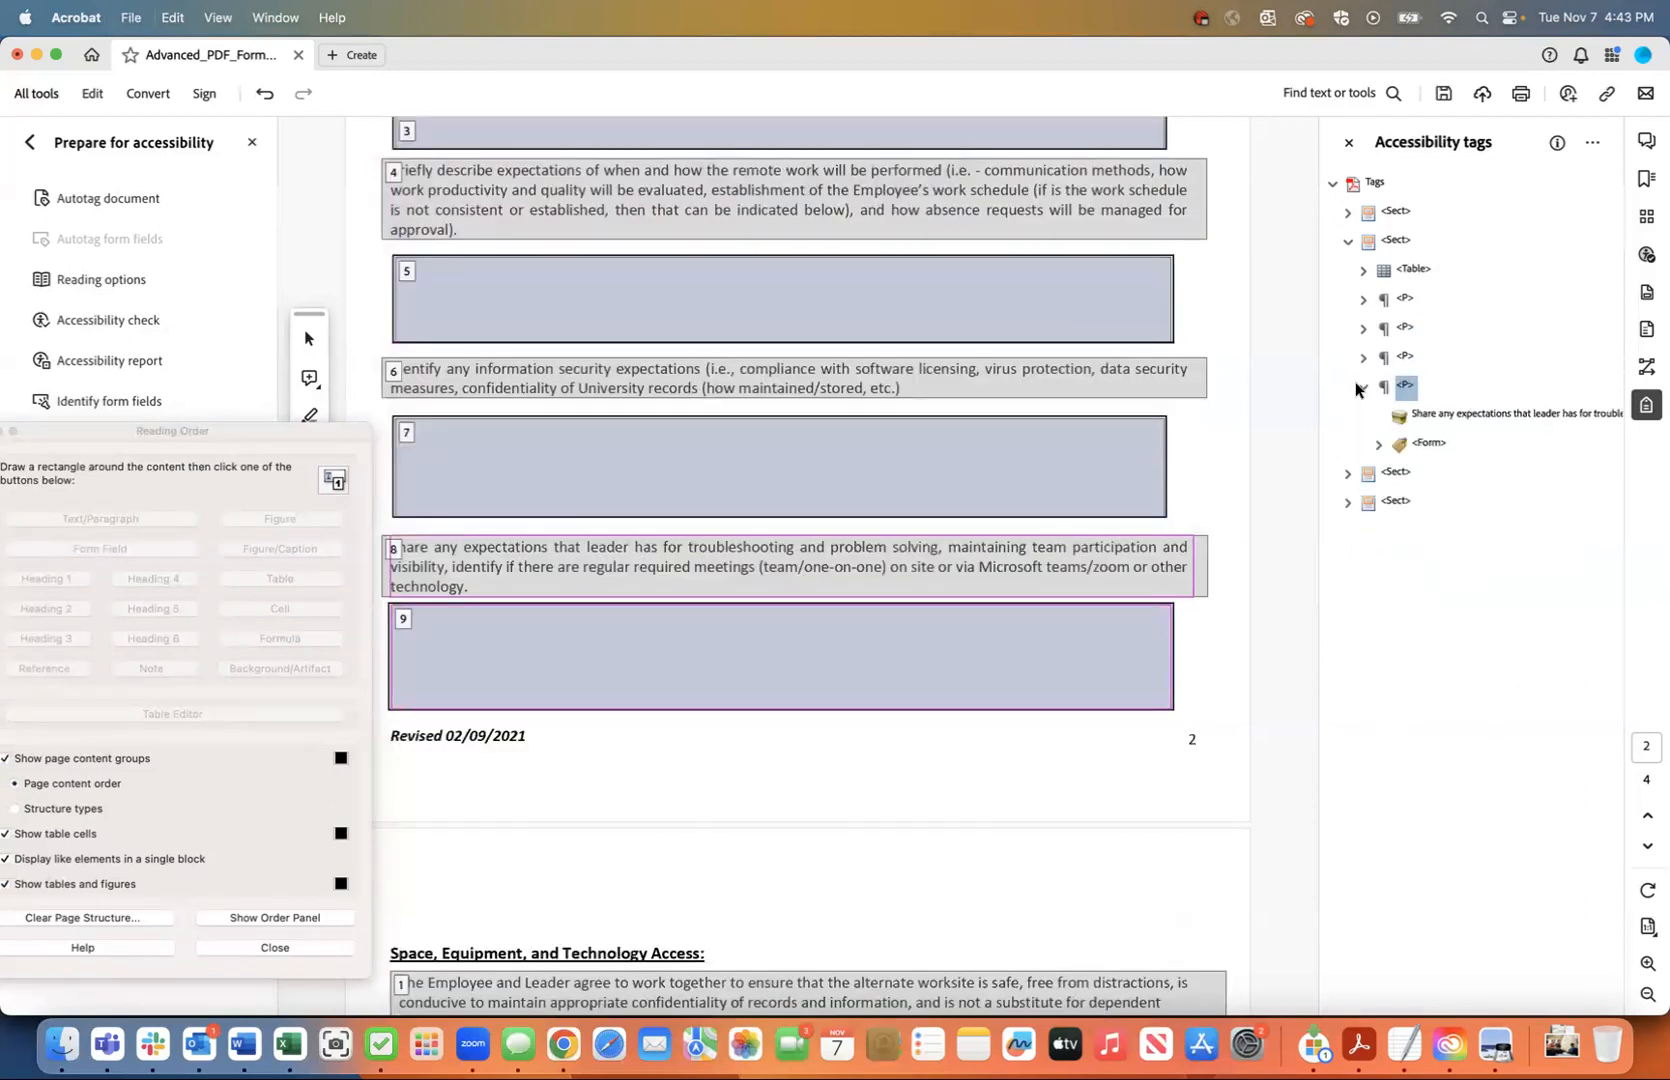
left_click(1378, 443)
left_click(1360, 388)
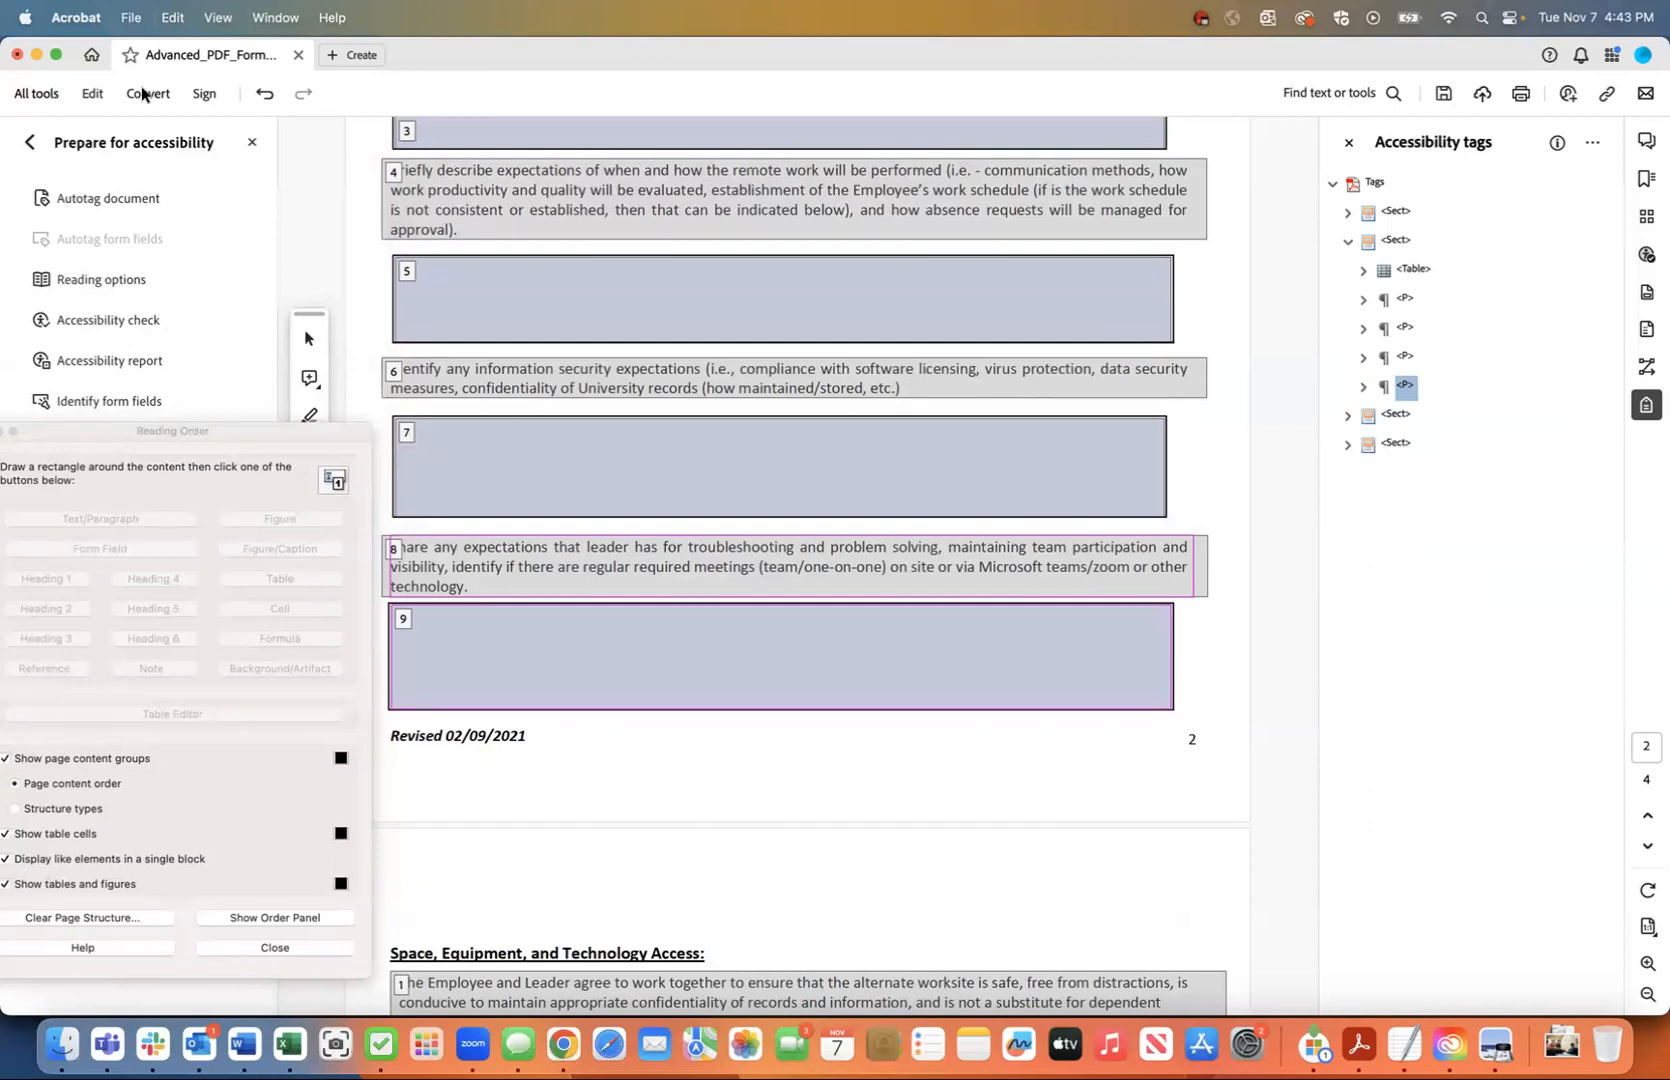
- Save the PDF form
left_click(131, 17)
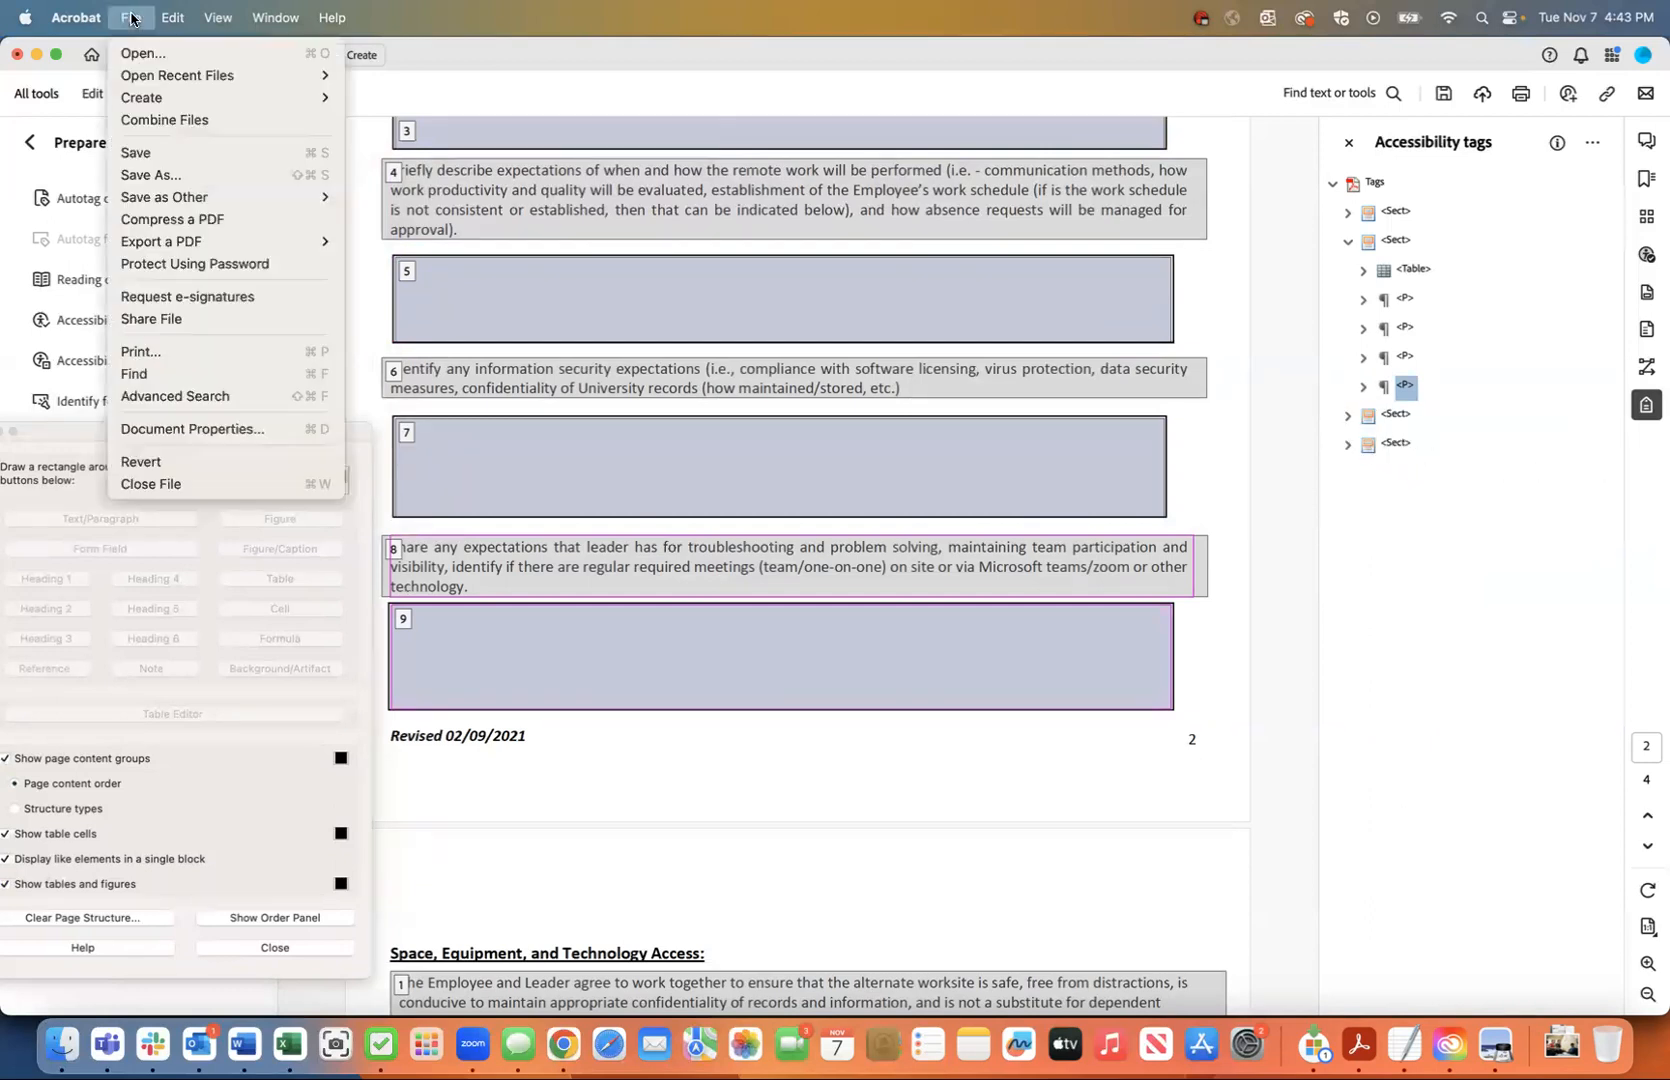
left_click(143, 157)
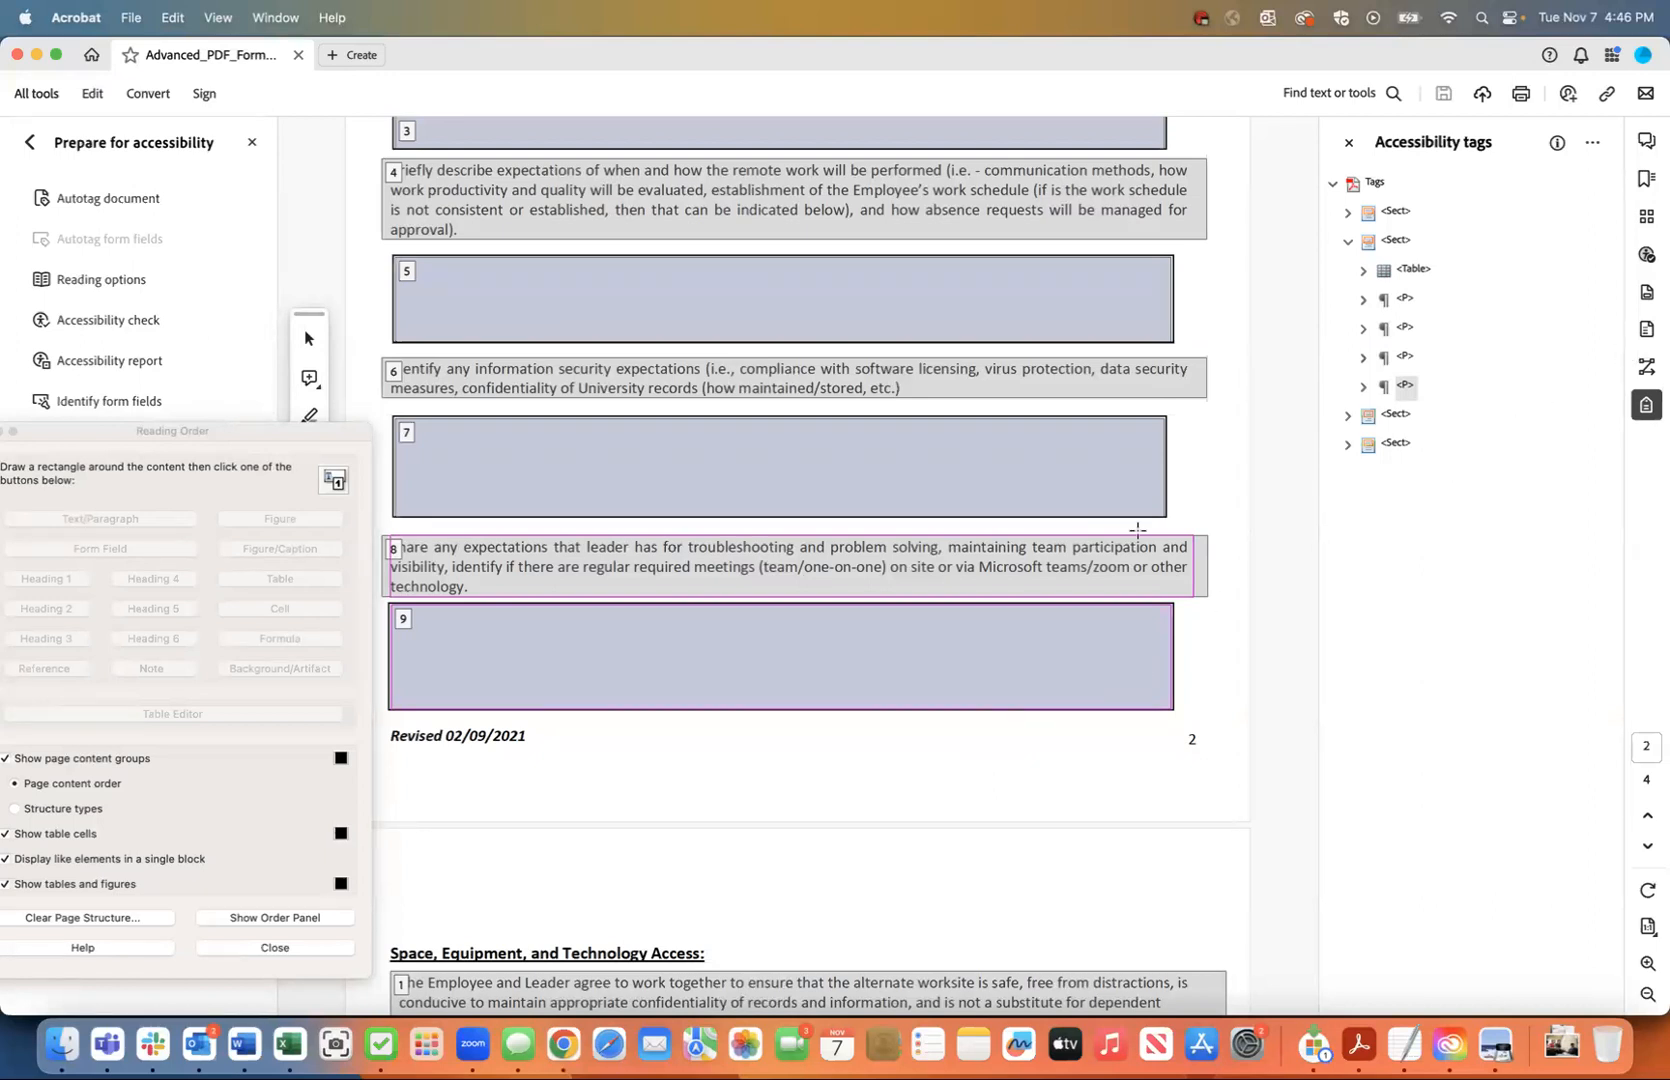
- Show the document's content reading order and examine the page 1 and page 2 entries
scroll(987, 581, "up", 5)
scroll(987, 581, "down", 5)
scroll(987, 581, "up", 2)
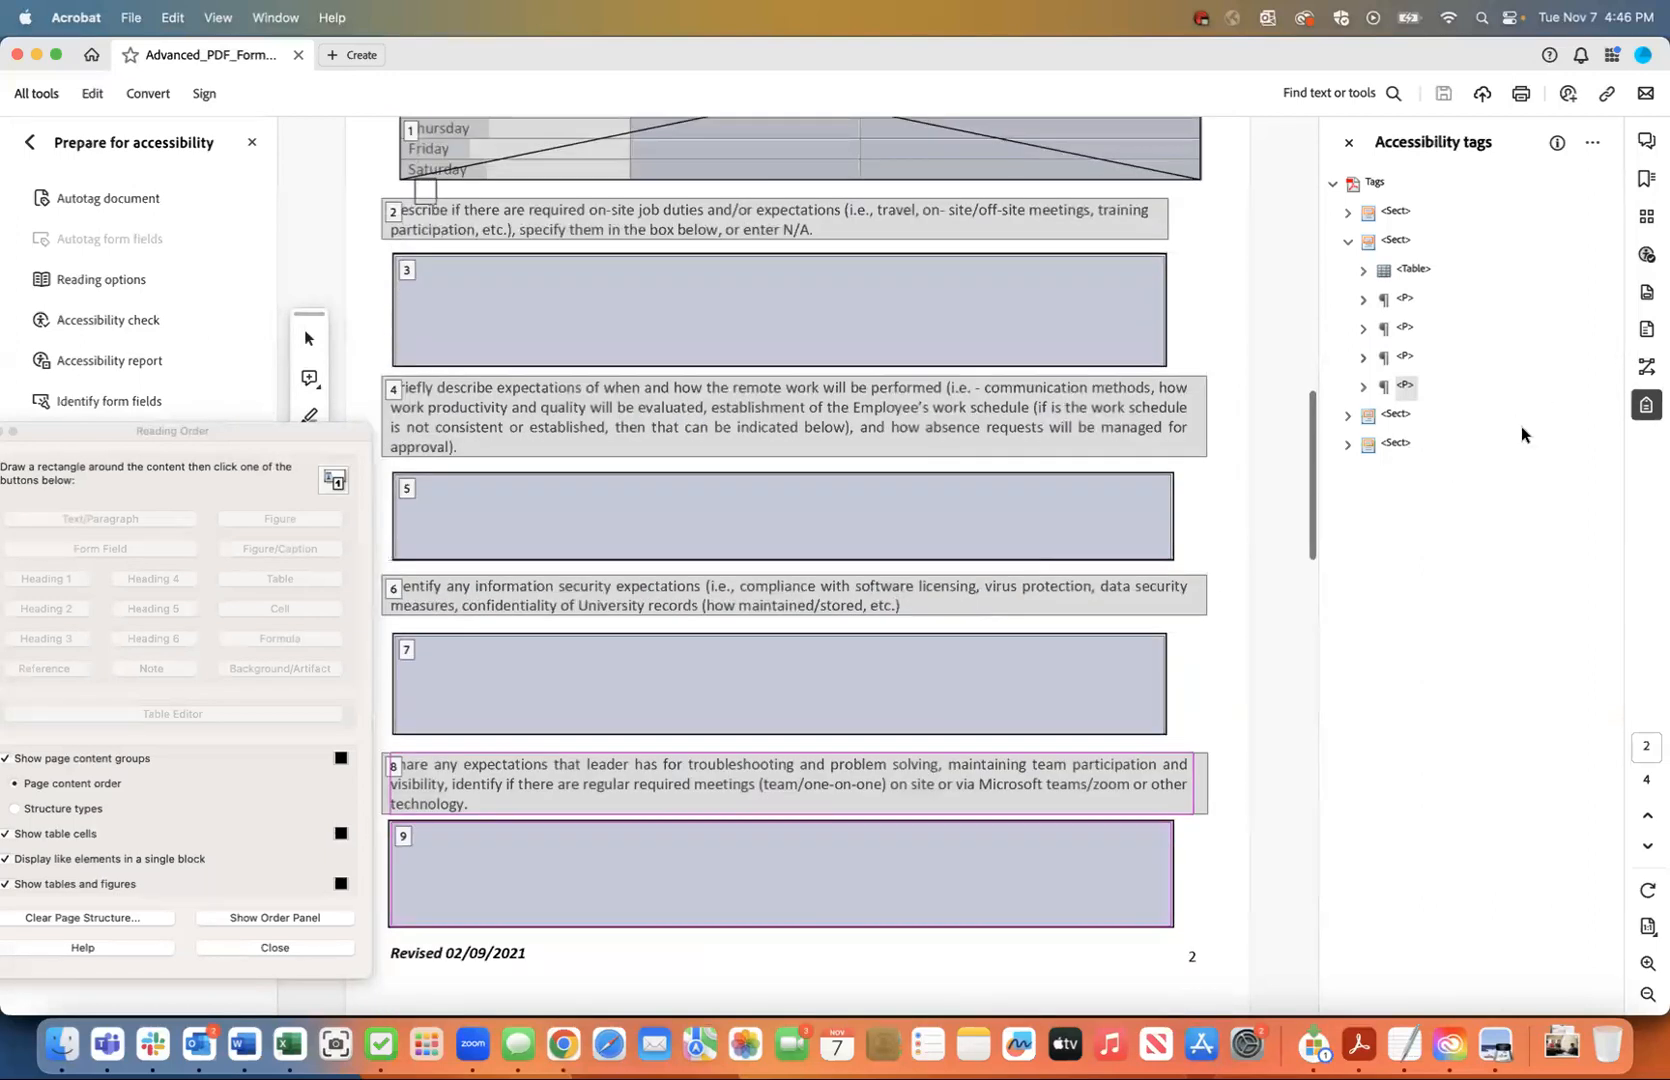
left_click(1645, 367)
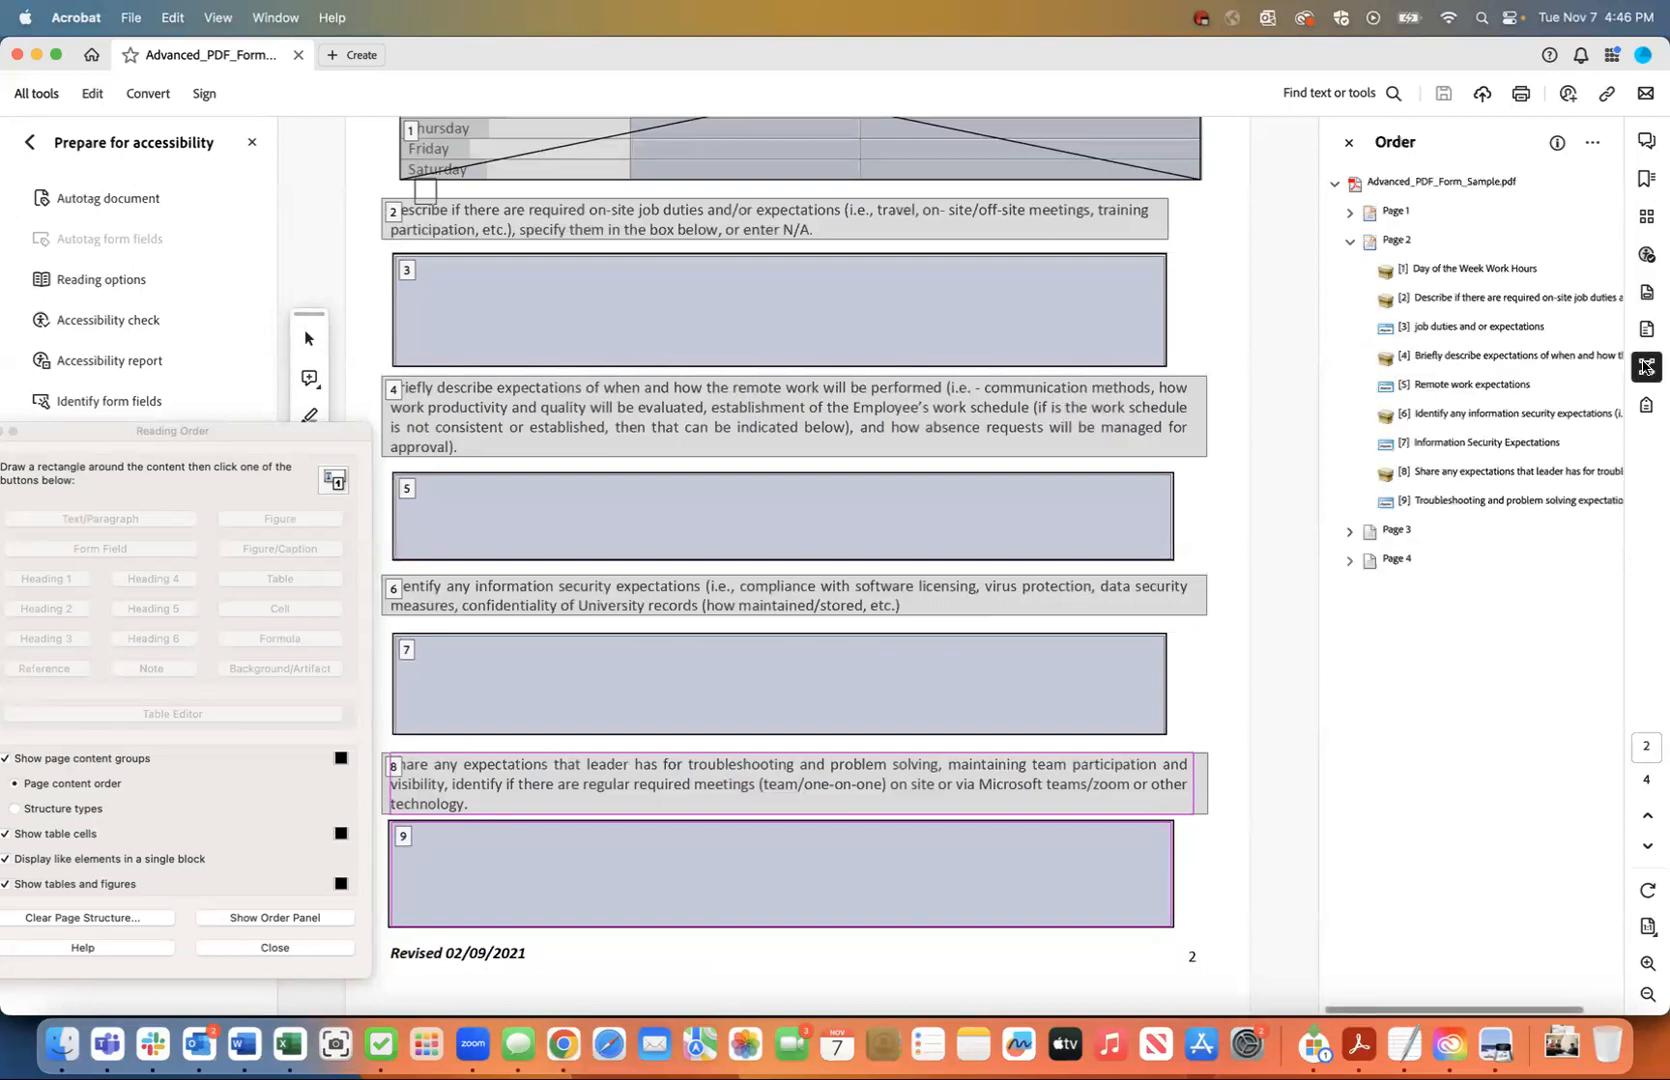
left_click(1396, 241)
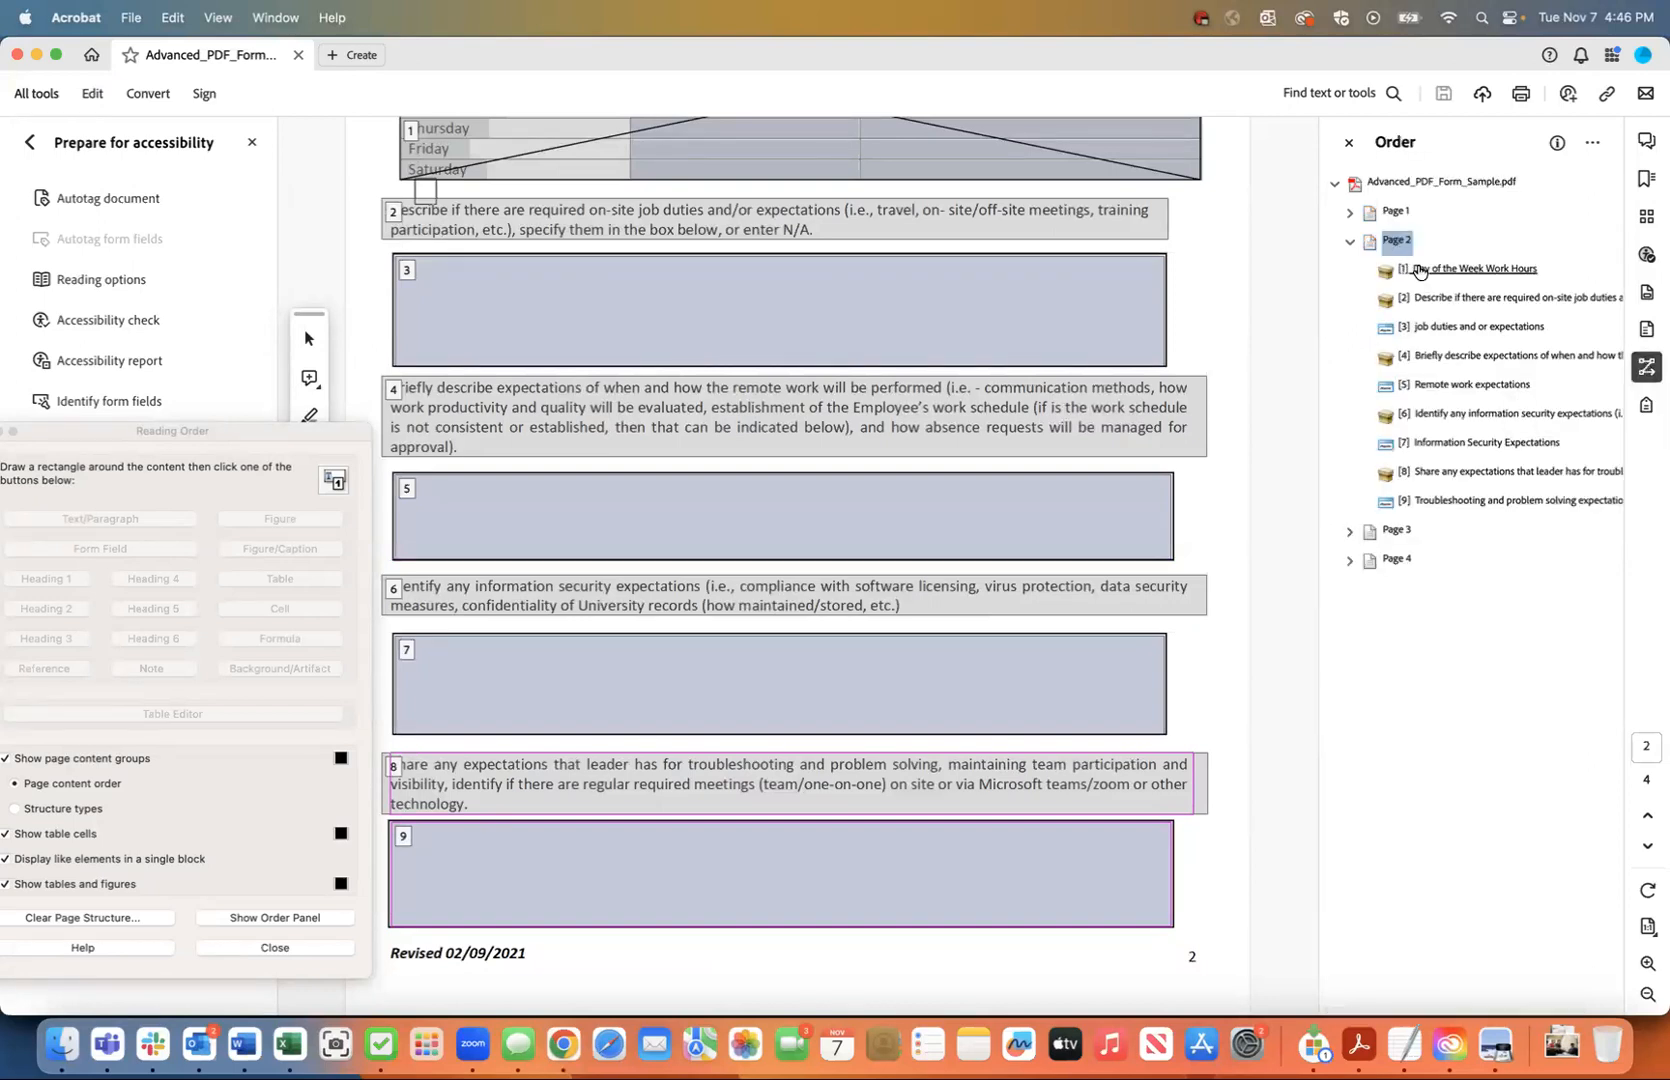
scroll(1270, 372, "up", 5)
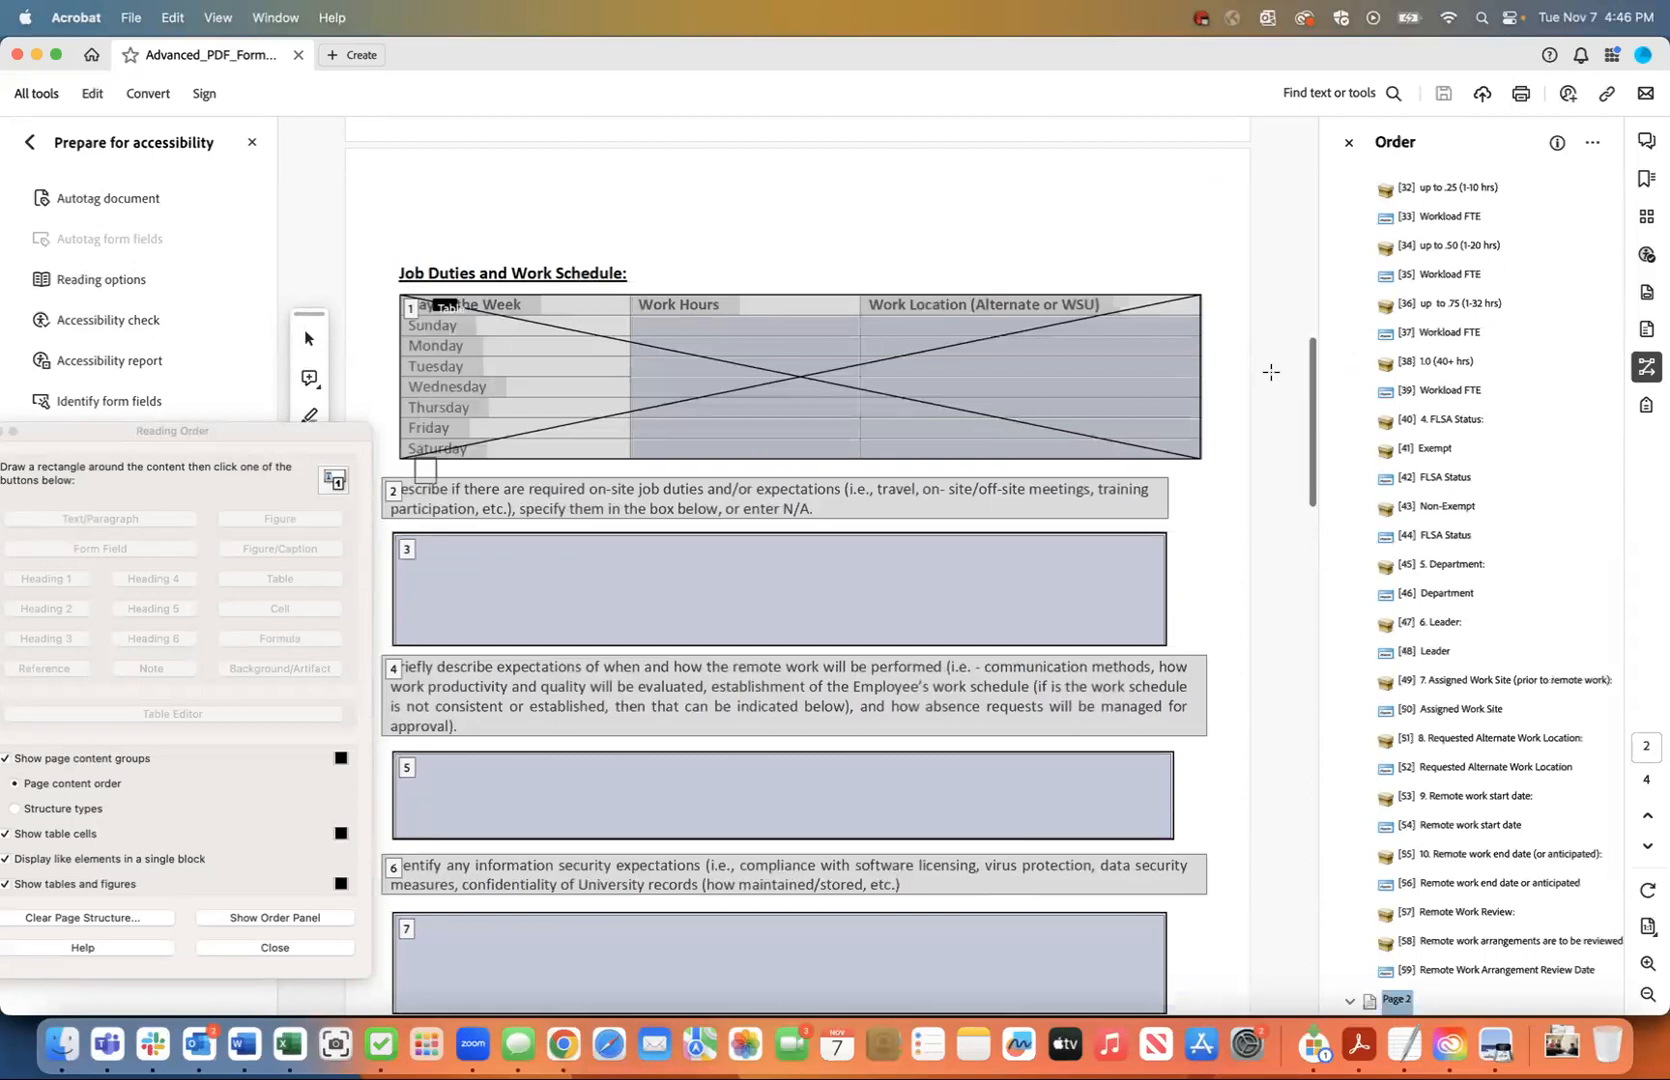
scroll(1493, 385, "up", 10)
scroll(1493, 385, "up", 1)
left_click(1347, 211)
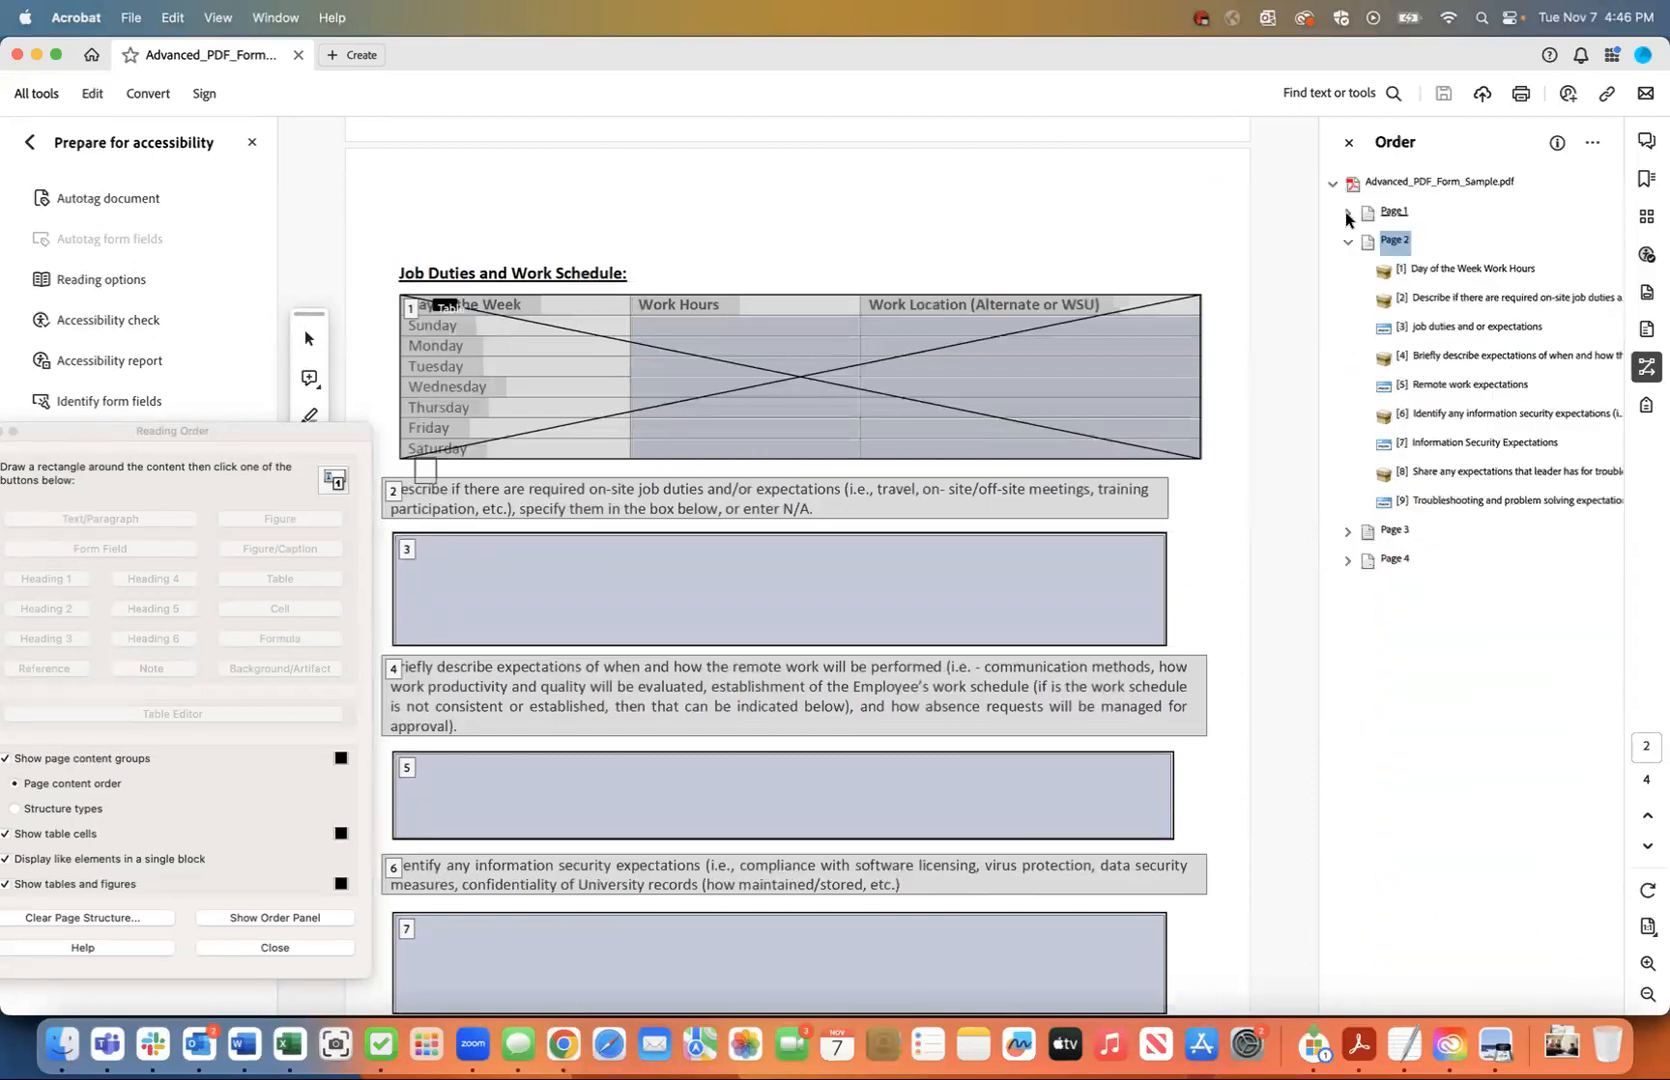
- Select page 2's "Day of the Week Work Hours" order entry and compare the numbered reading order with the content on pages 1 and 2
left_click(1407, 267)
scroll(1432, 385, "down", 5)
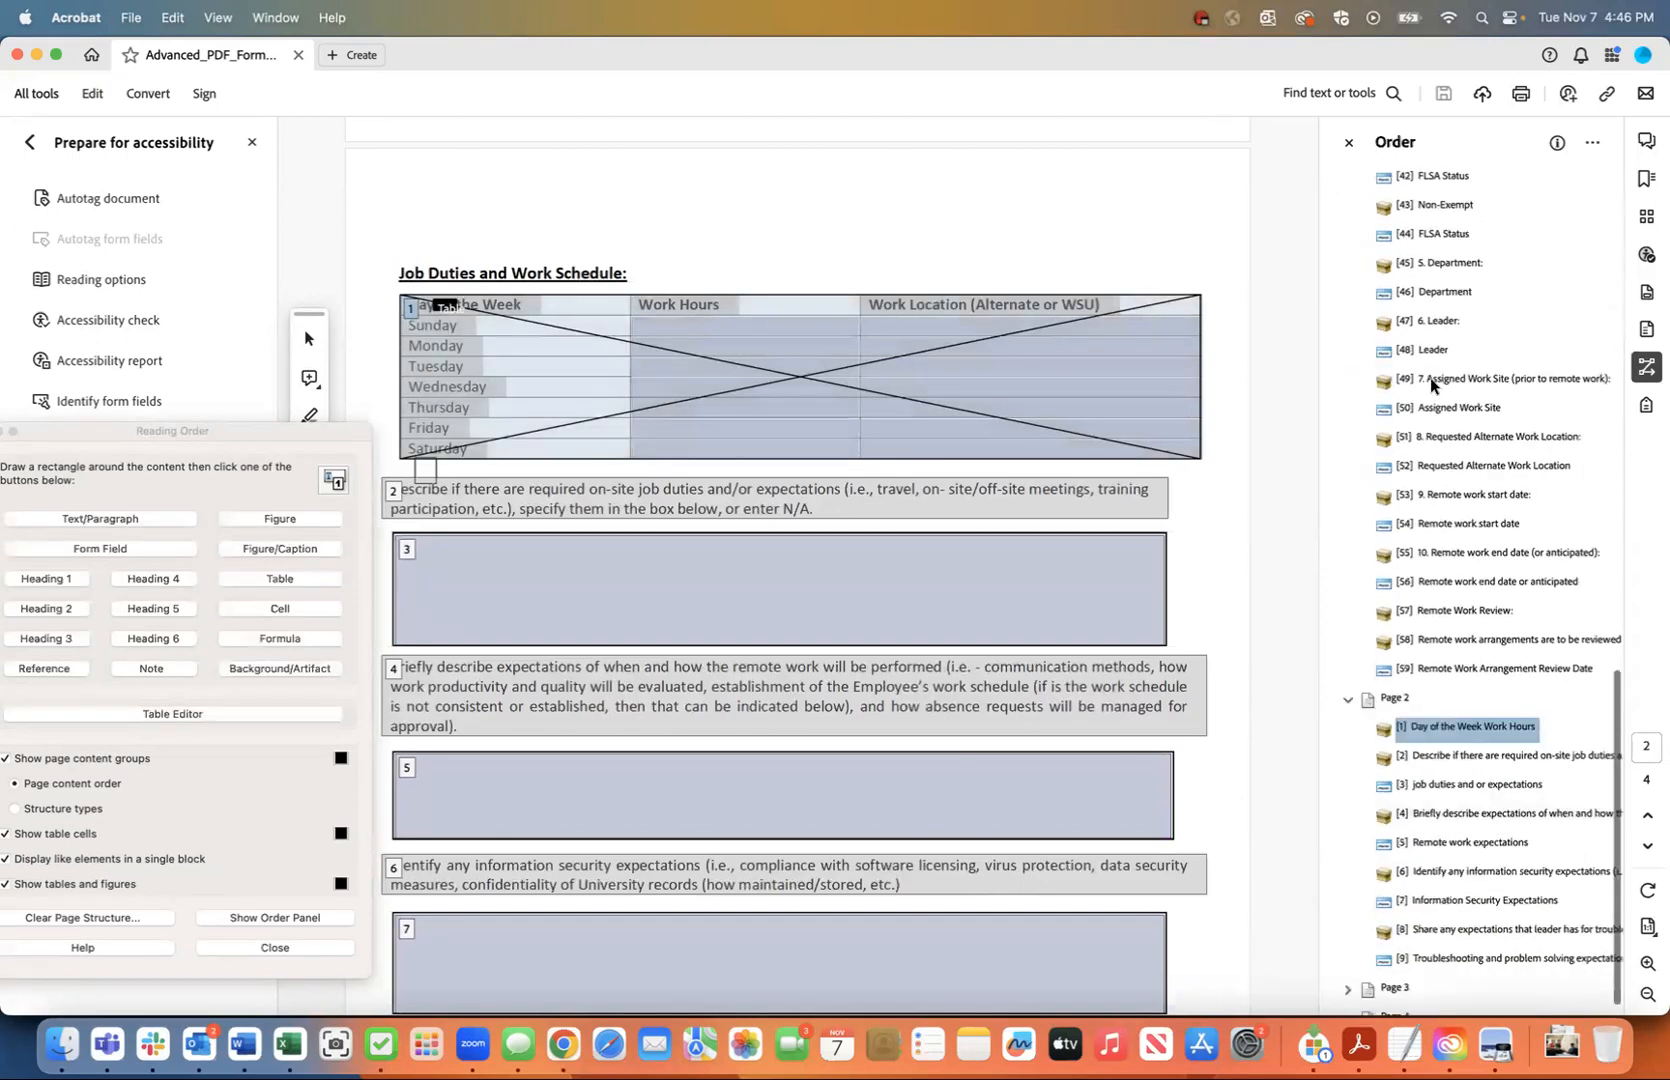
scroll(1435, 384, "up", 10)
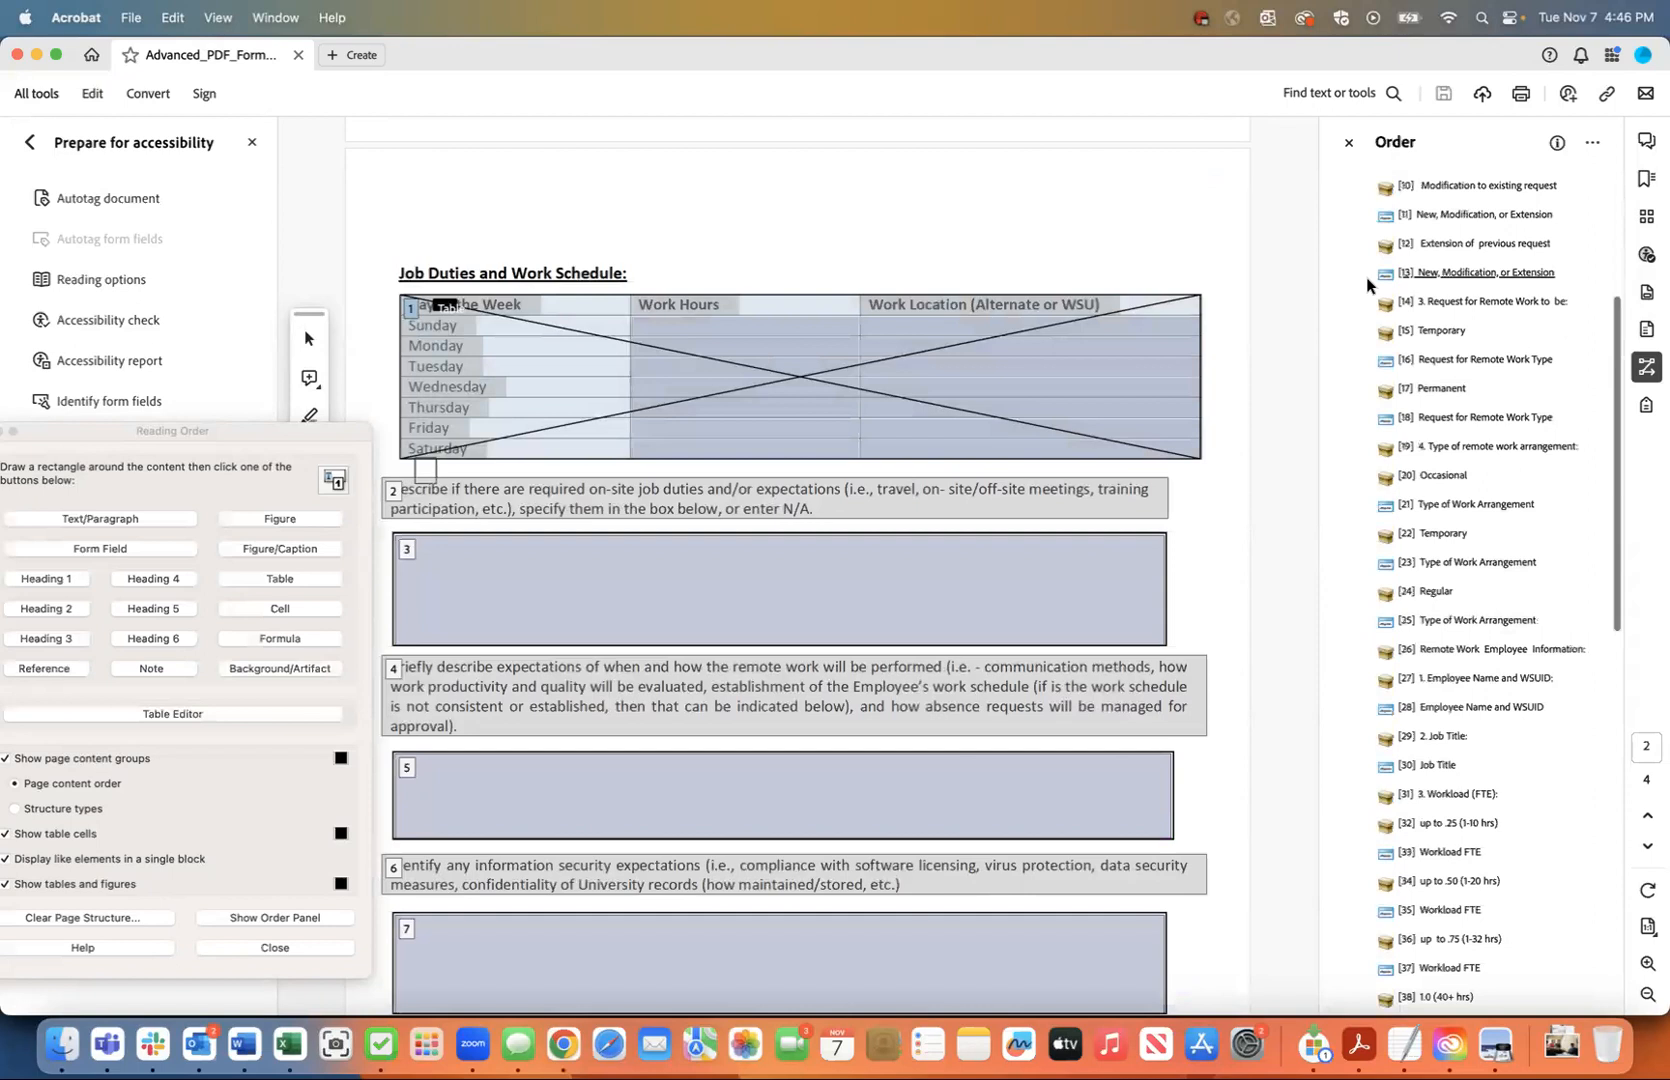
scroll(1367, 285, "up", 3)
scroll(965, 537, "up", 10)
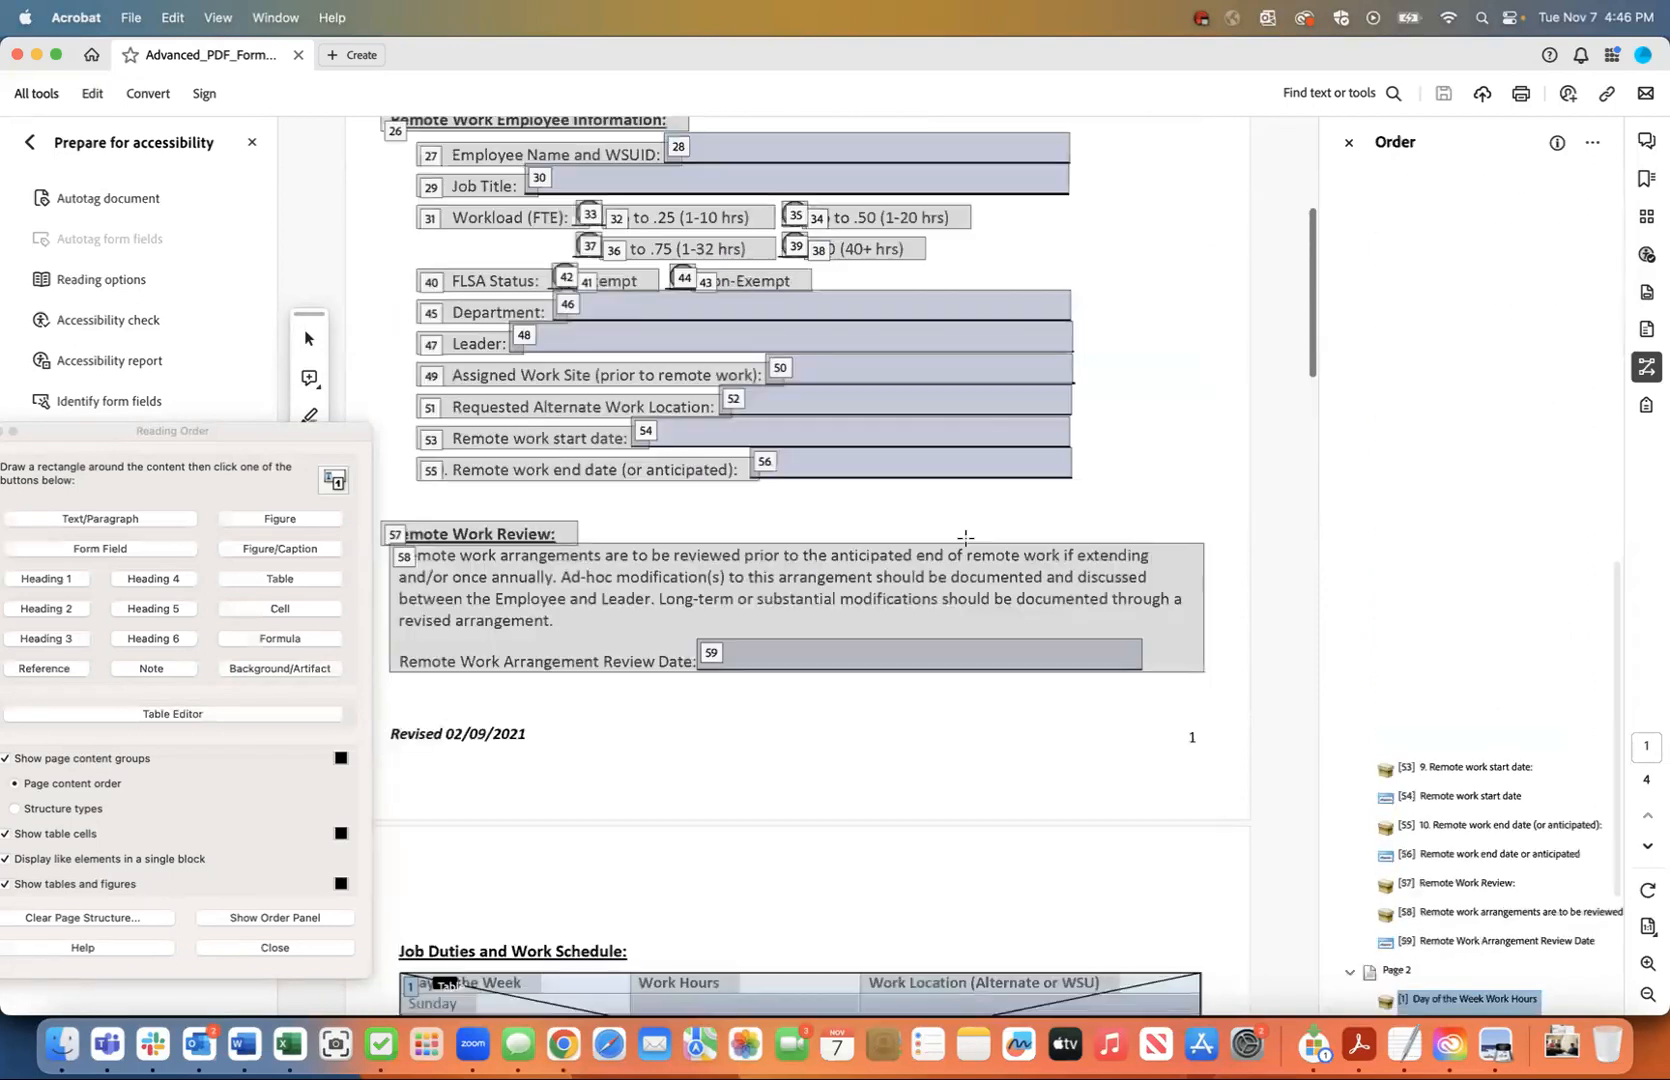
scroll(965, 537, "down", 10)
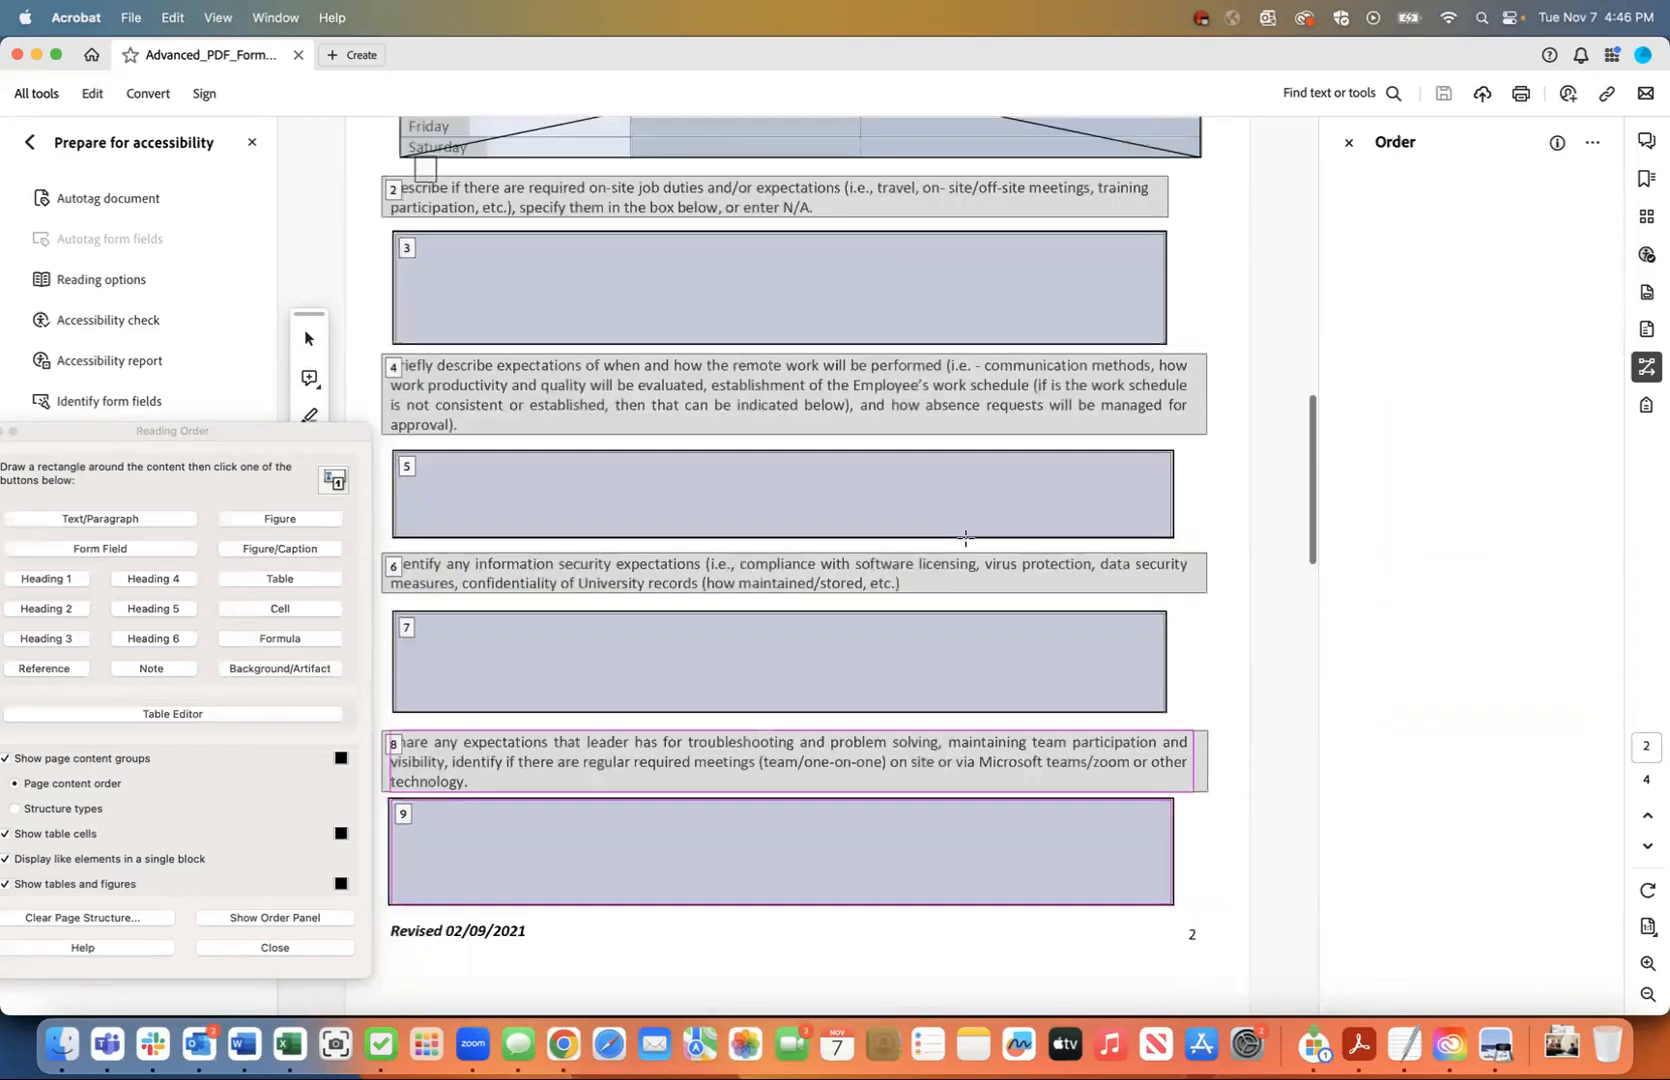
scroll(1042, 412, "up", 2)
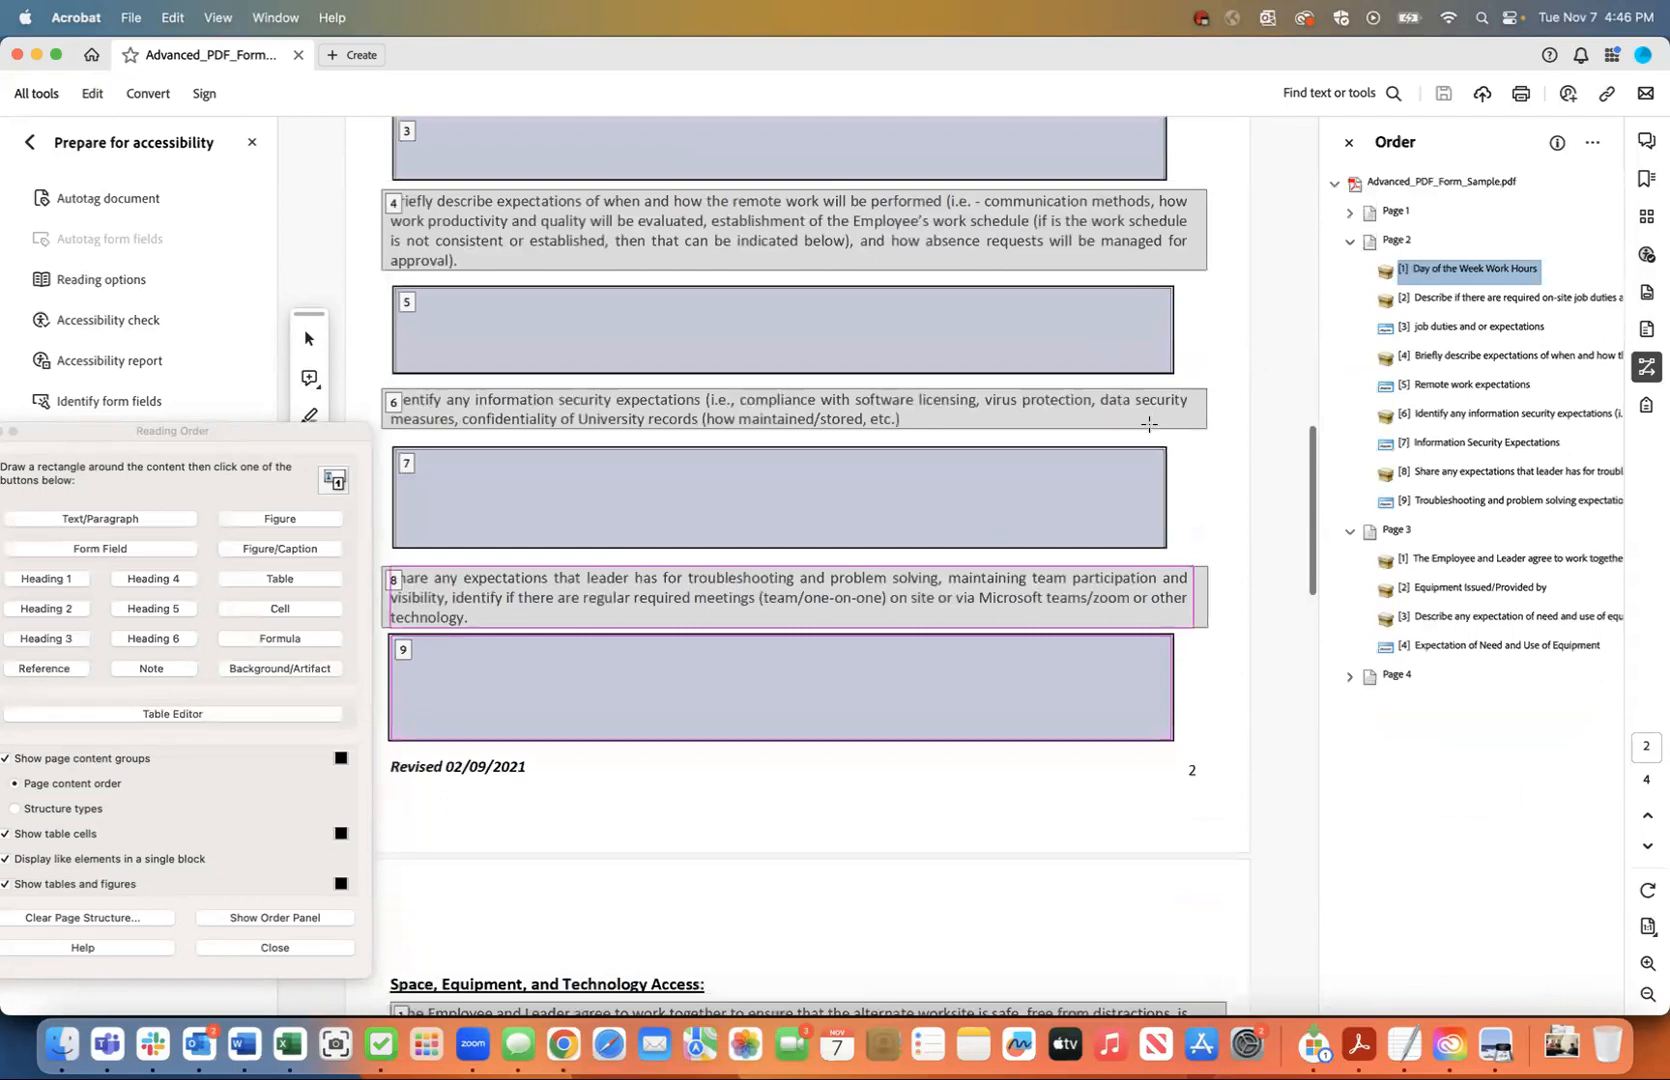
scroll(855, 605, "up", 6)
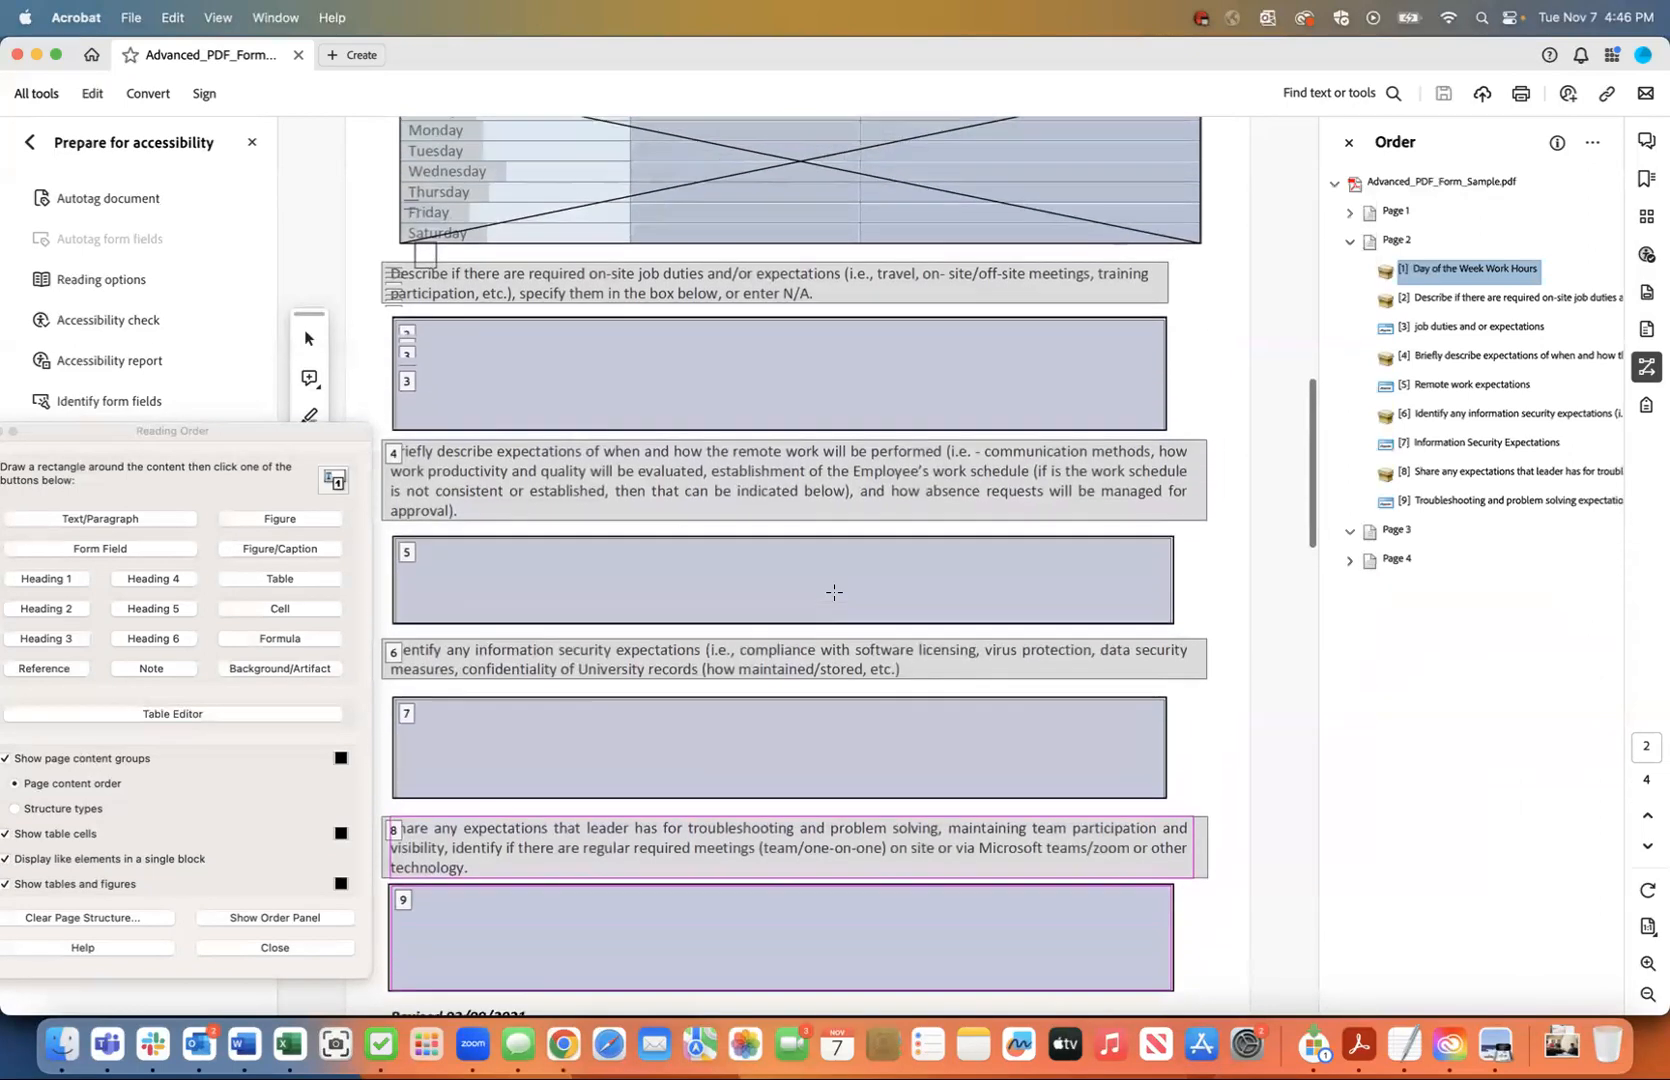
- Step through page 2's order entries, comparing the work schedule table, questions and form fields with their highlighted content on the page
scroll(834, 592, "up", 2)
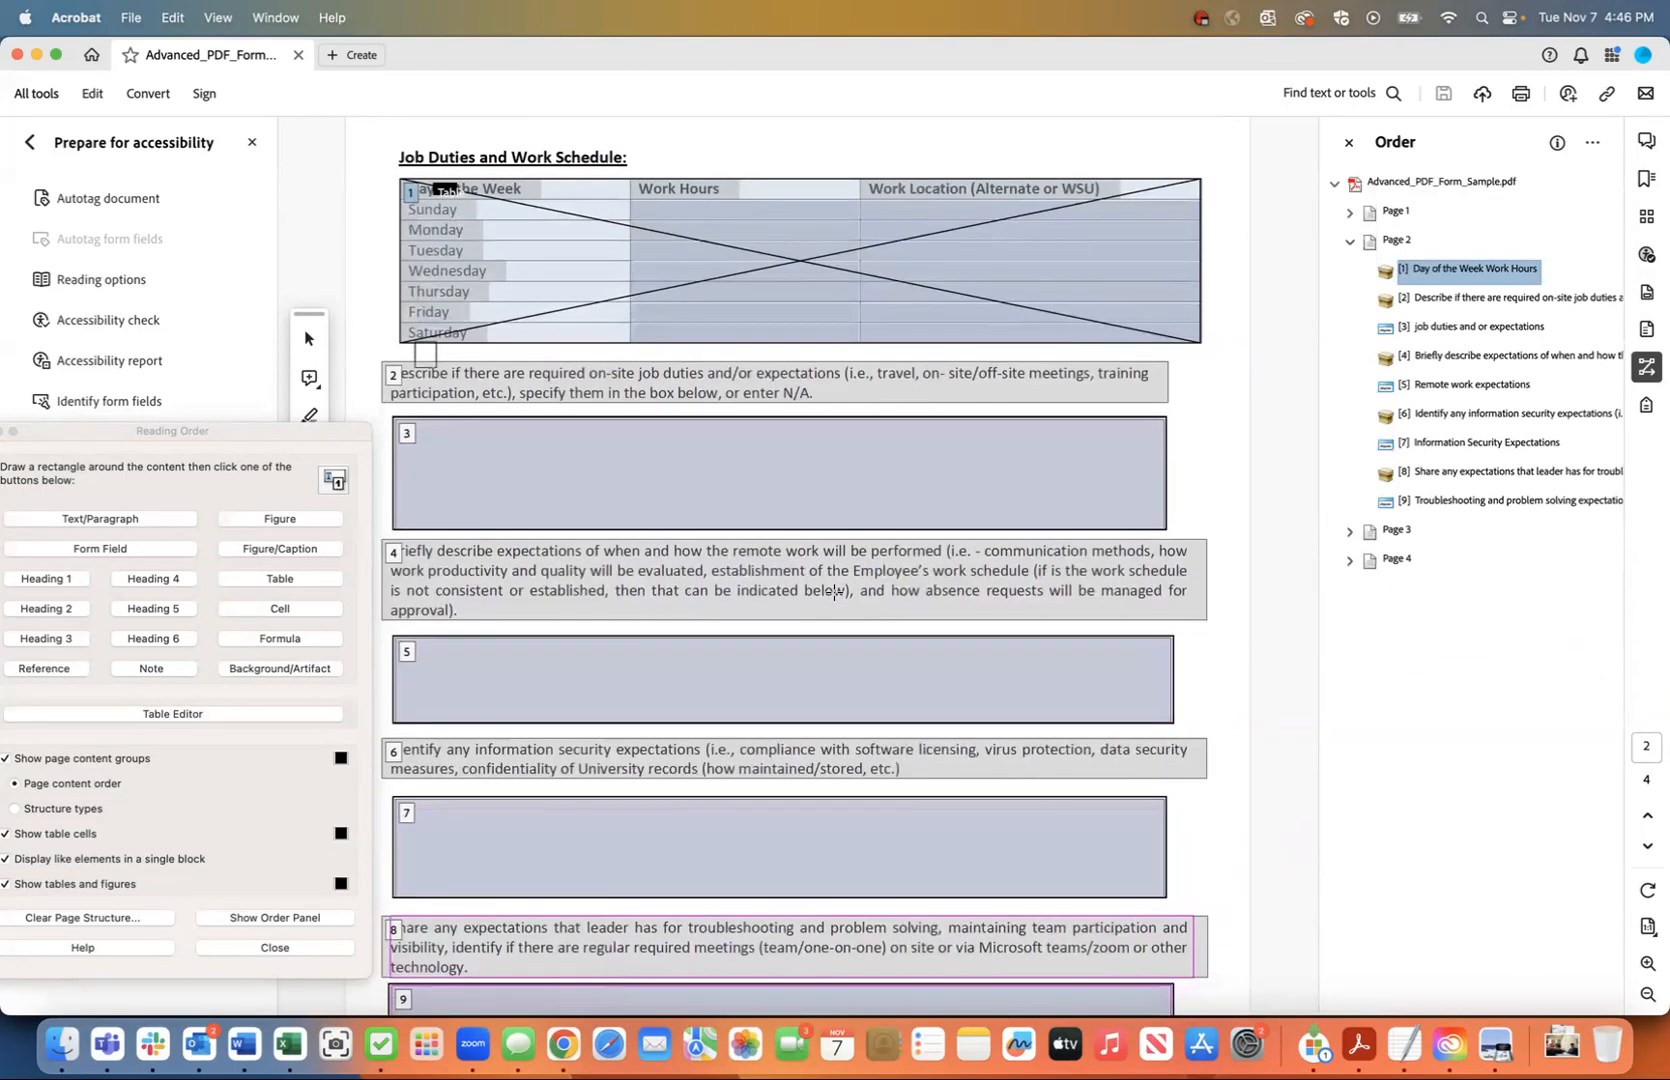
key("Down")
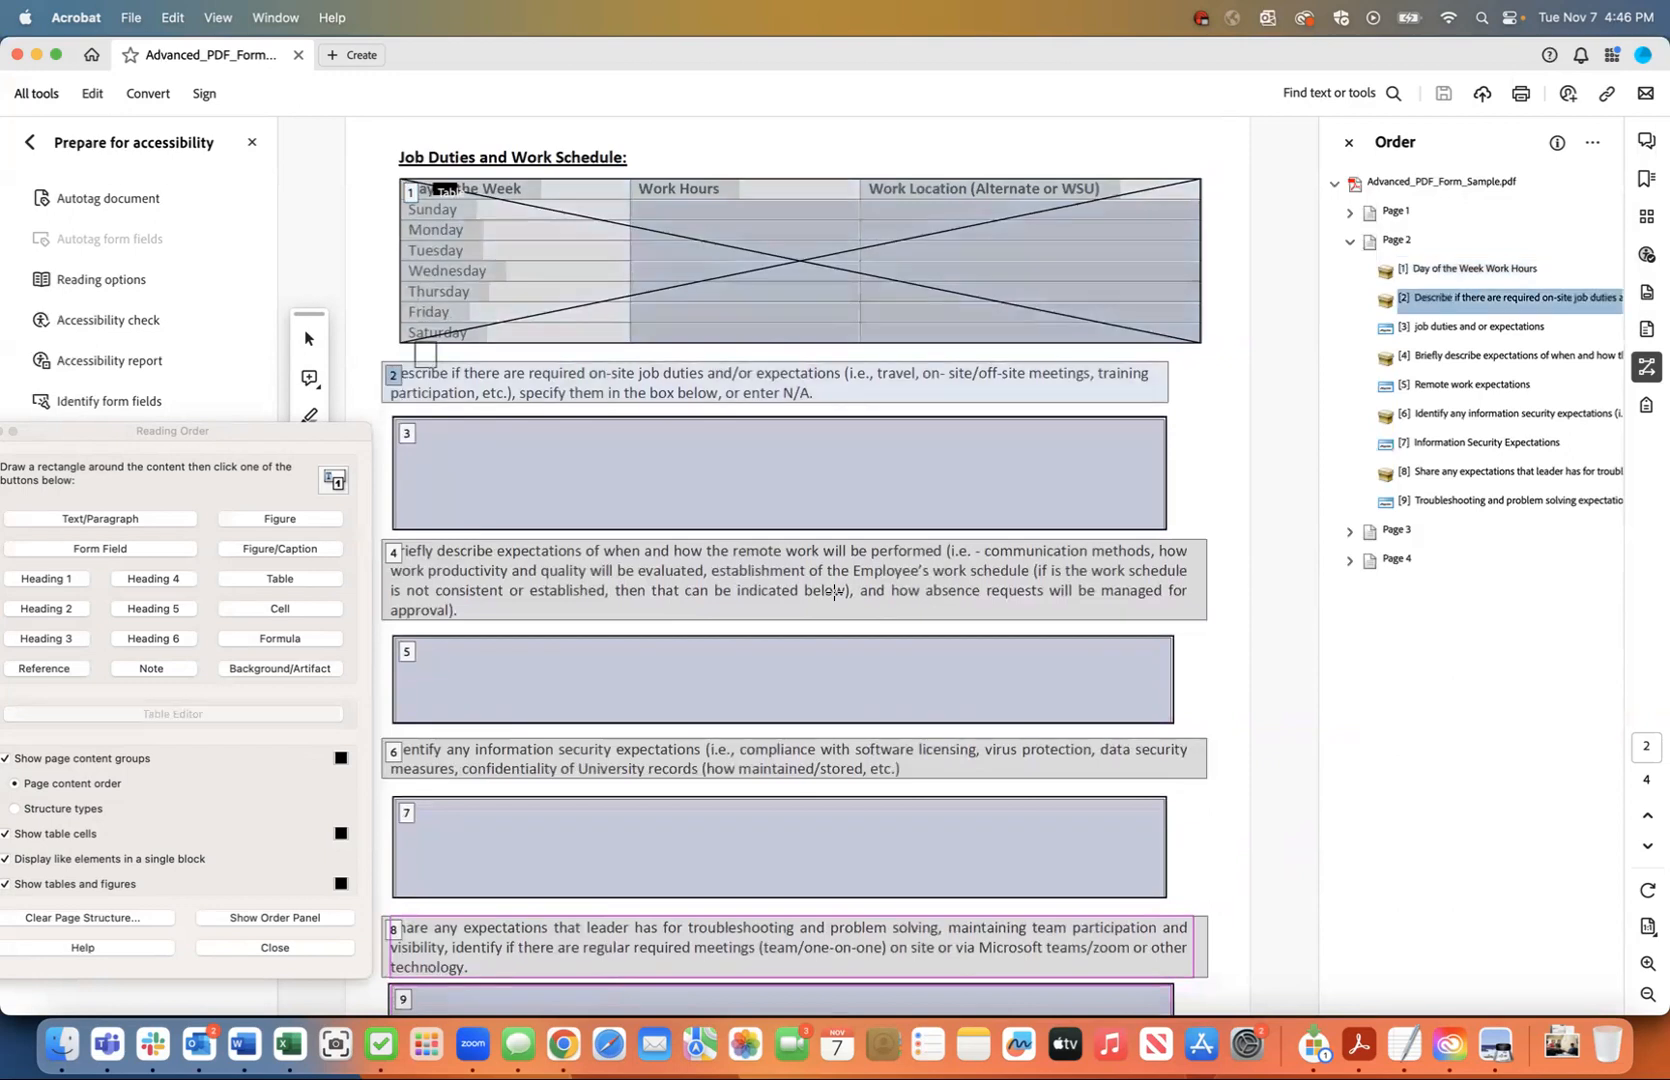
key("Up")
key("Up")
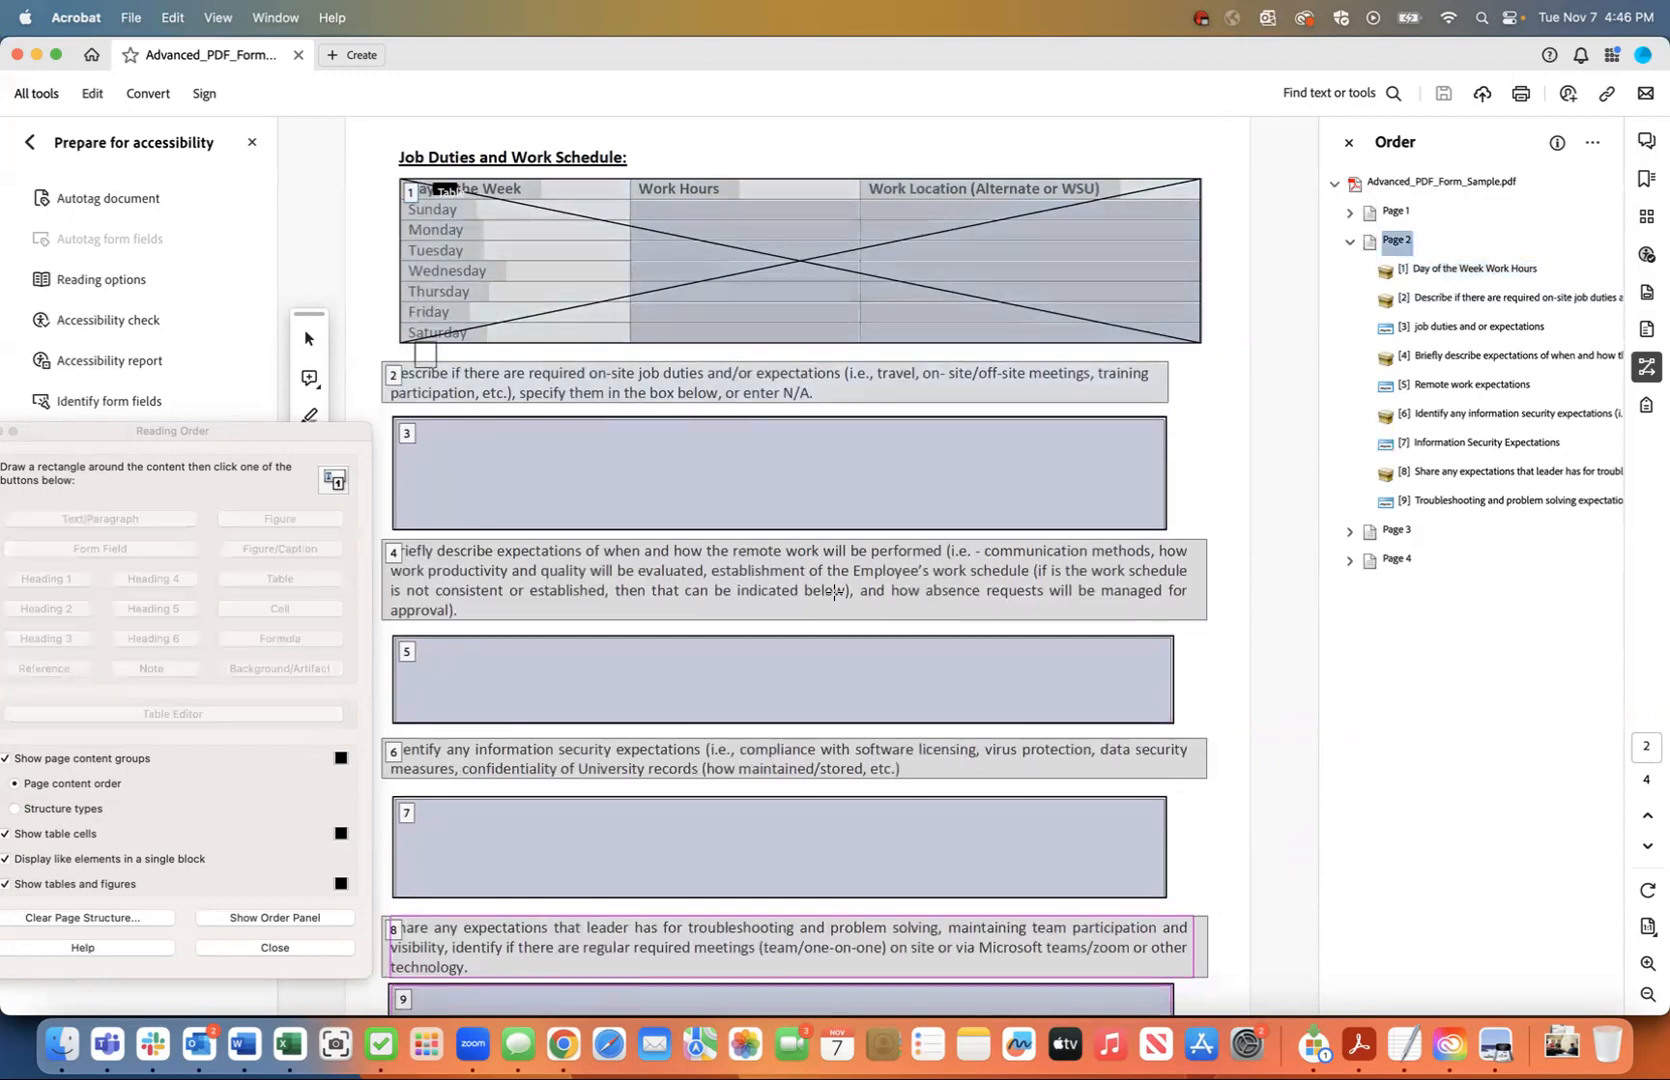
key("Down")
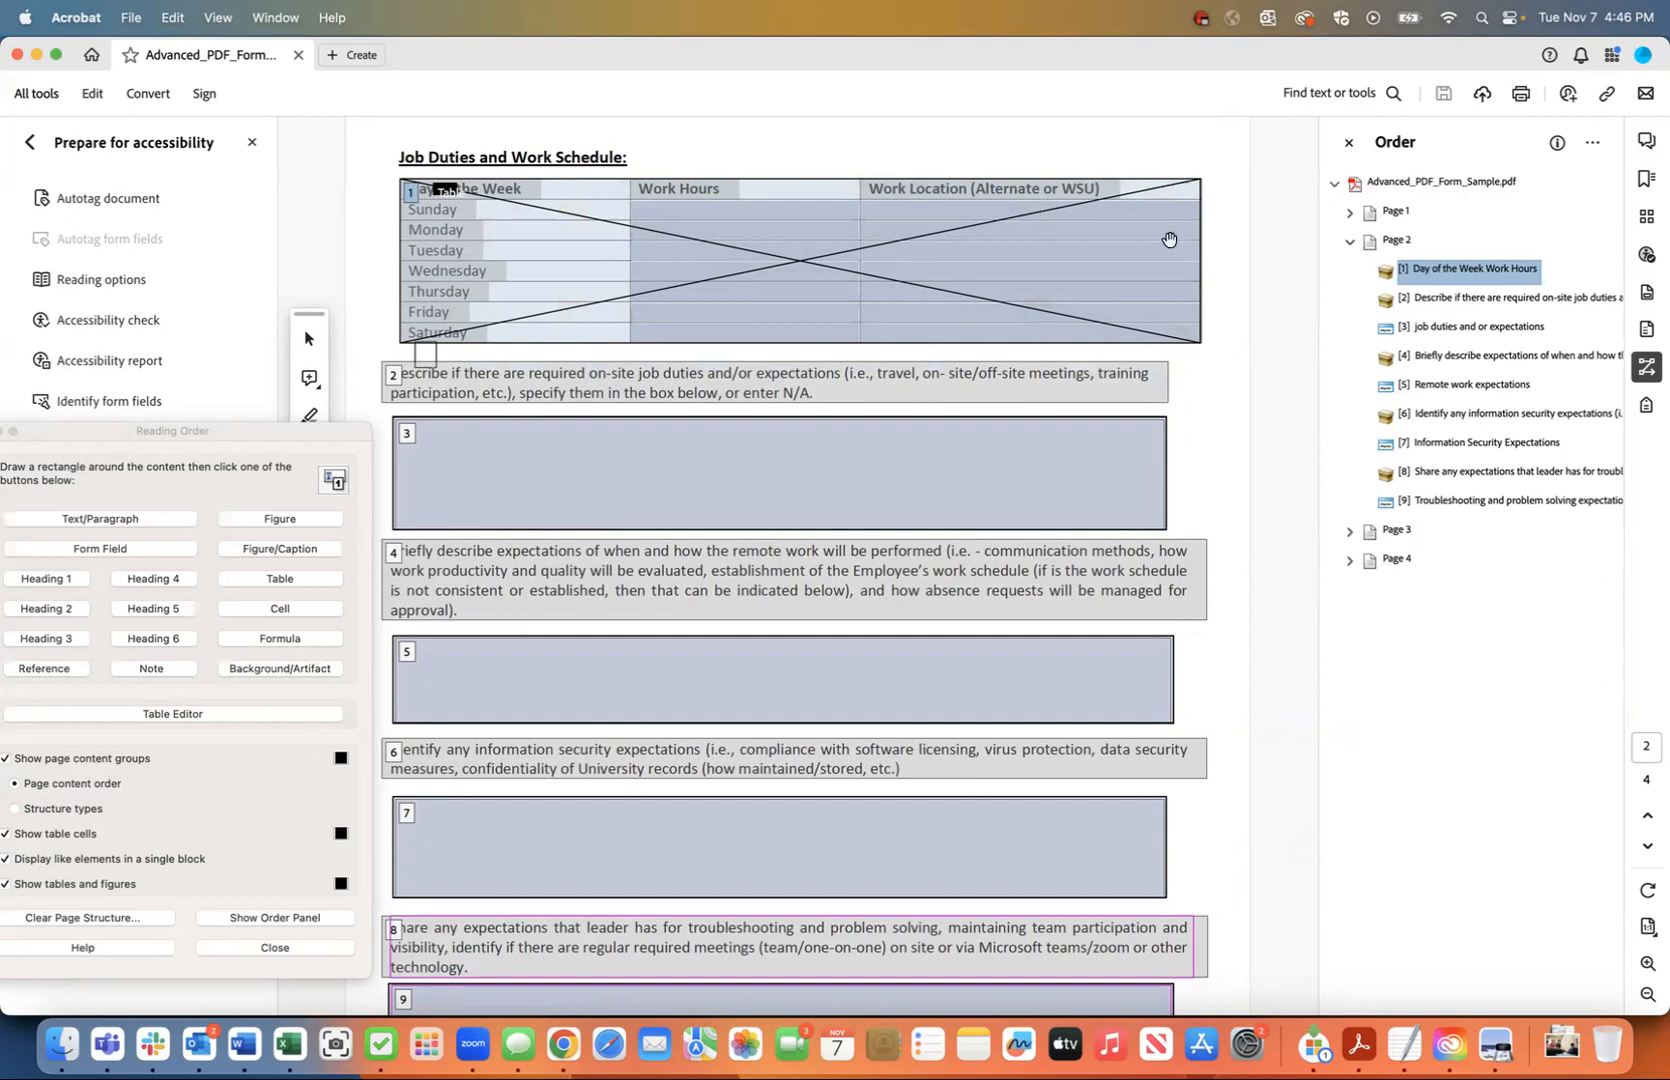
key("Down")
key("Down")
key("Down")
key("Down")
key("Down")
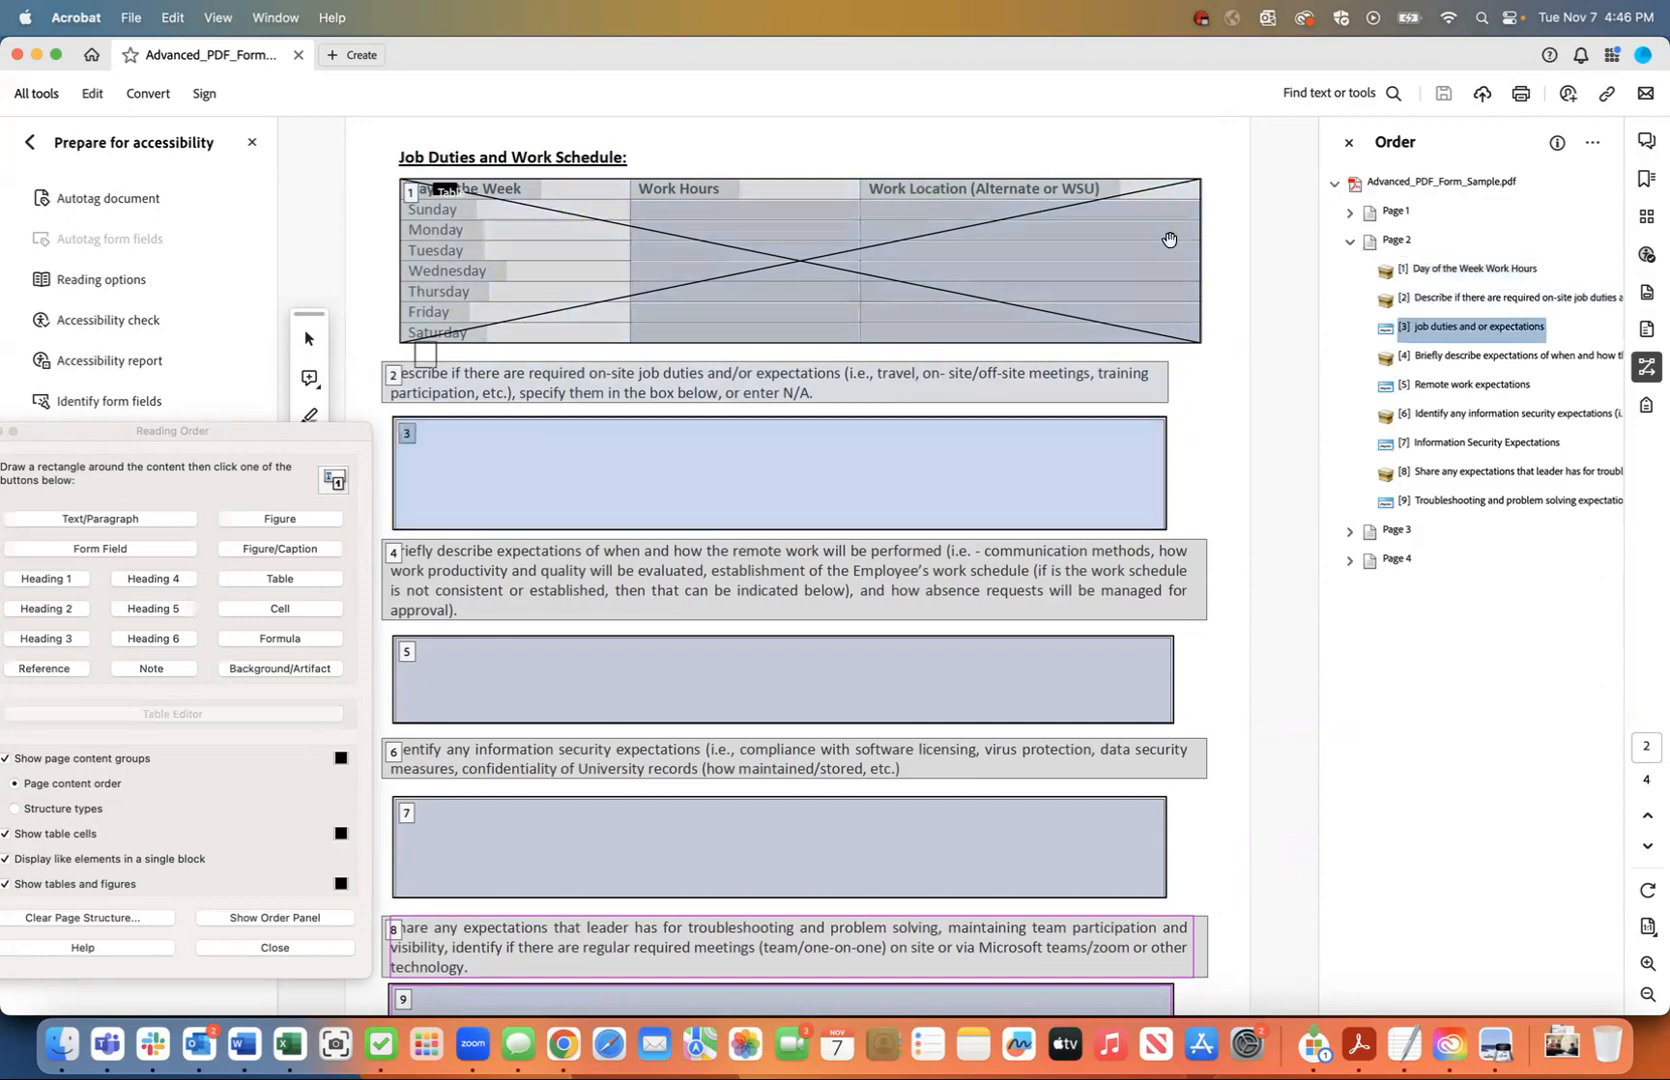
key("Down")
key("Up")
key("Up")
key("Up")
key("Up")
key("Up")
key("Up")
key("Up")
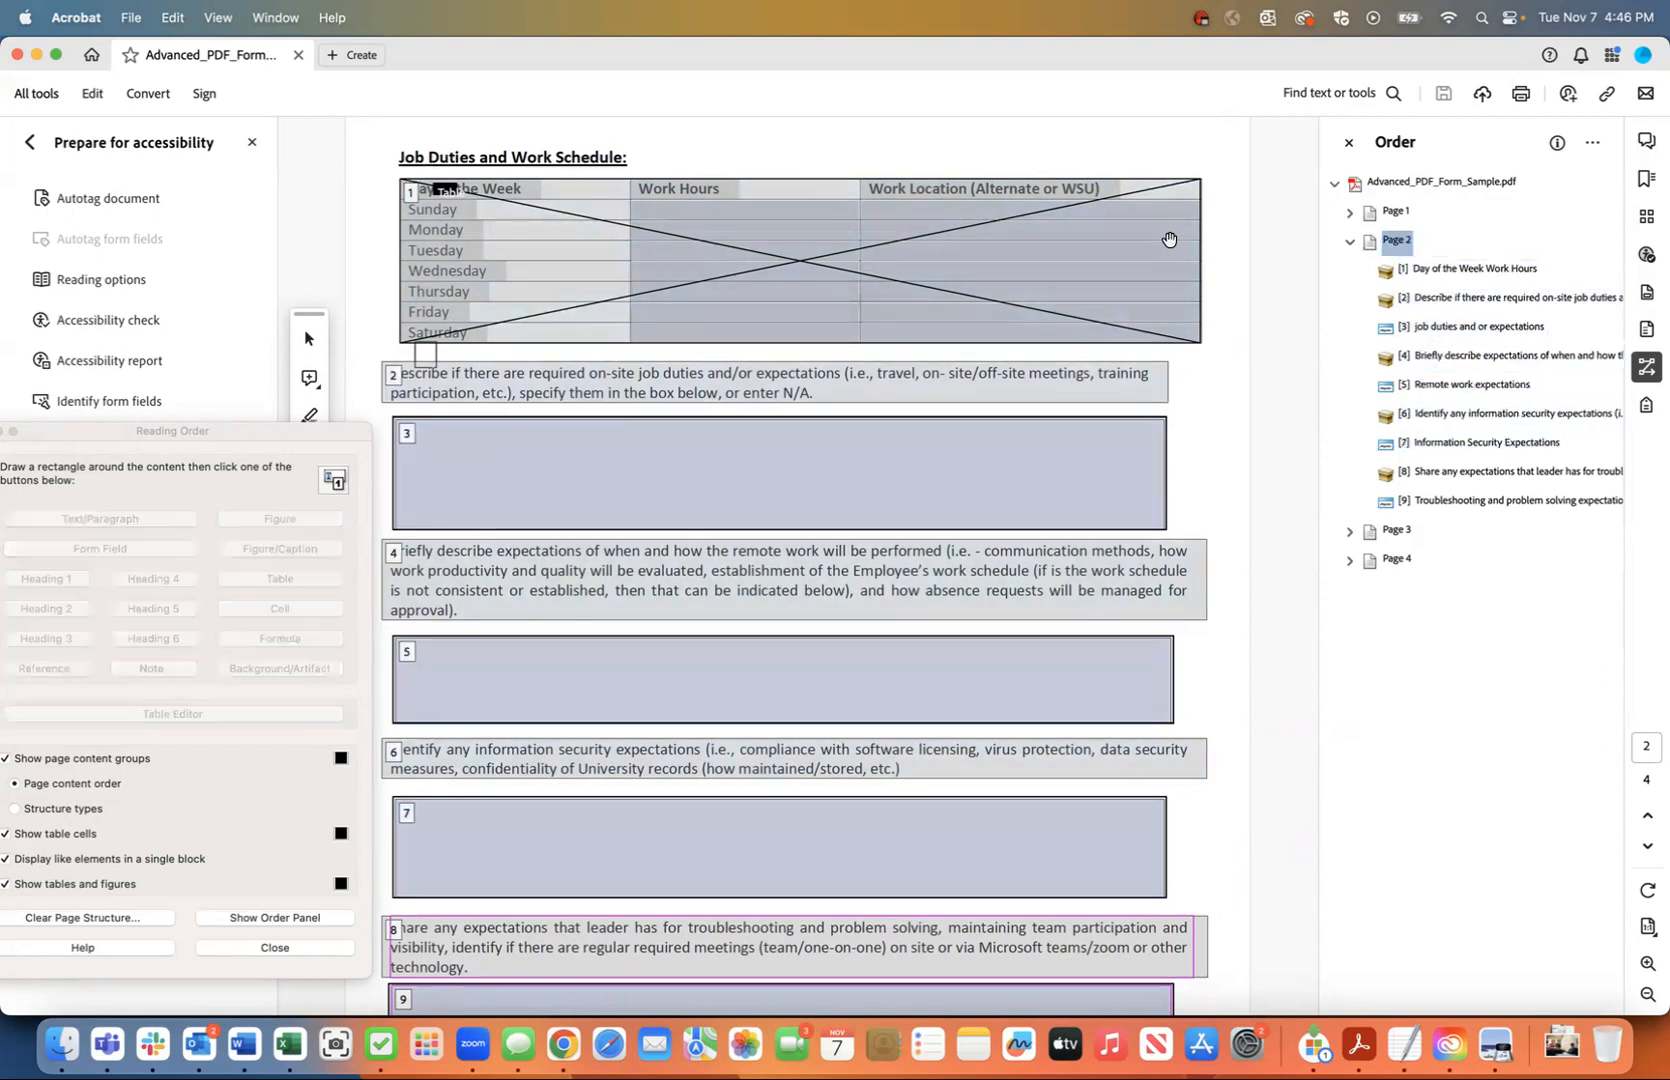
- Show the accessibility tags and tag the untagged "Job Duties and Work Schedule:" title on page 2 as Heading 2
left_click(1645, 406)
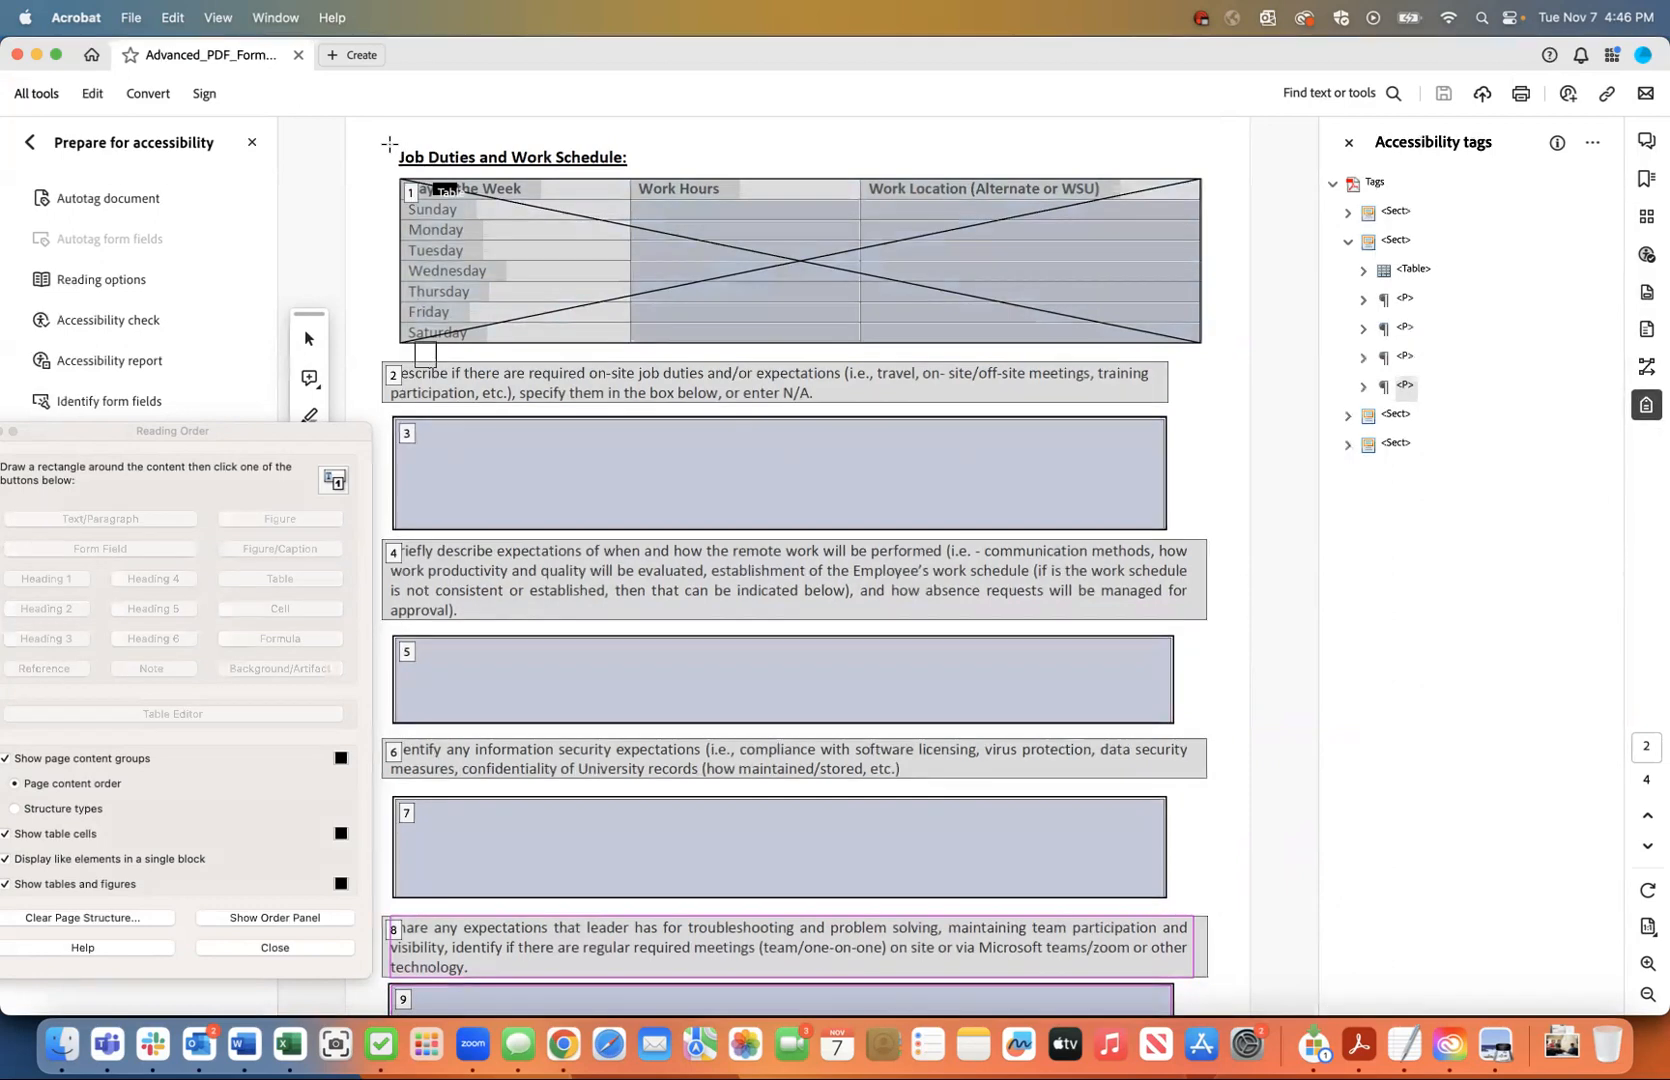
scroll(393, 151, "up", 15)
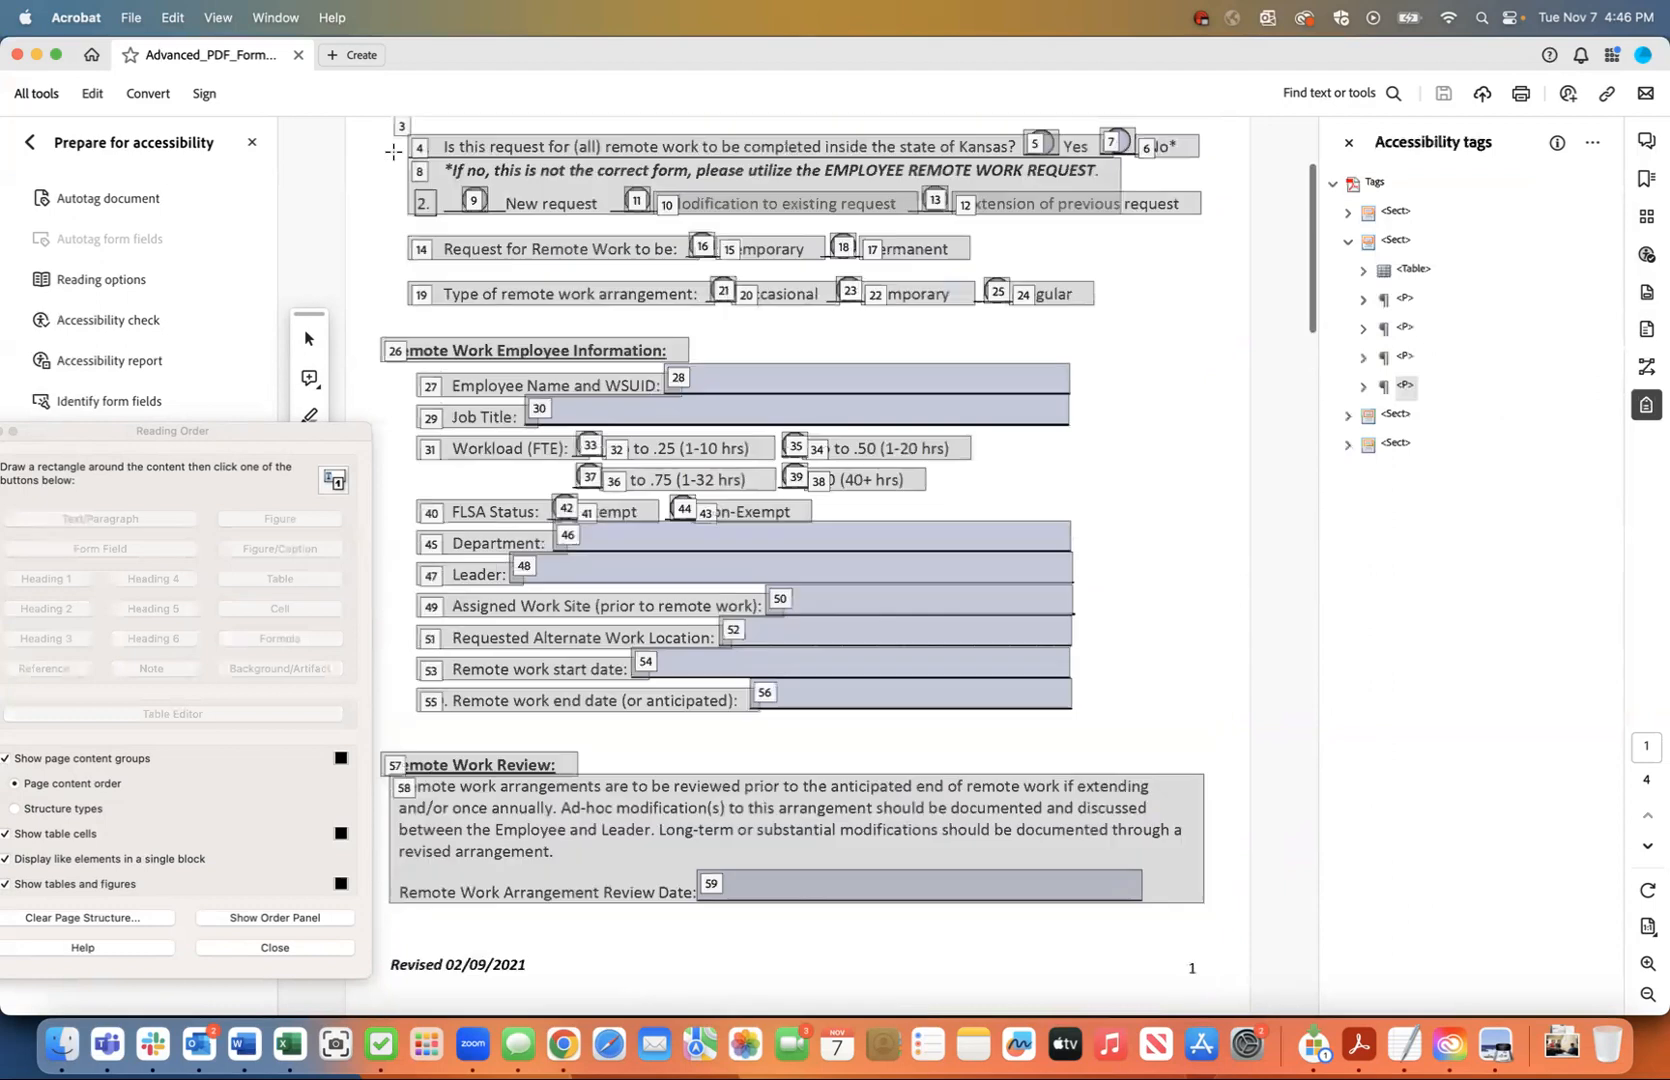
scroll(393, 151, "down", 15)
scroll(380, 204, "up", 3)
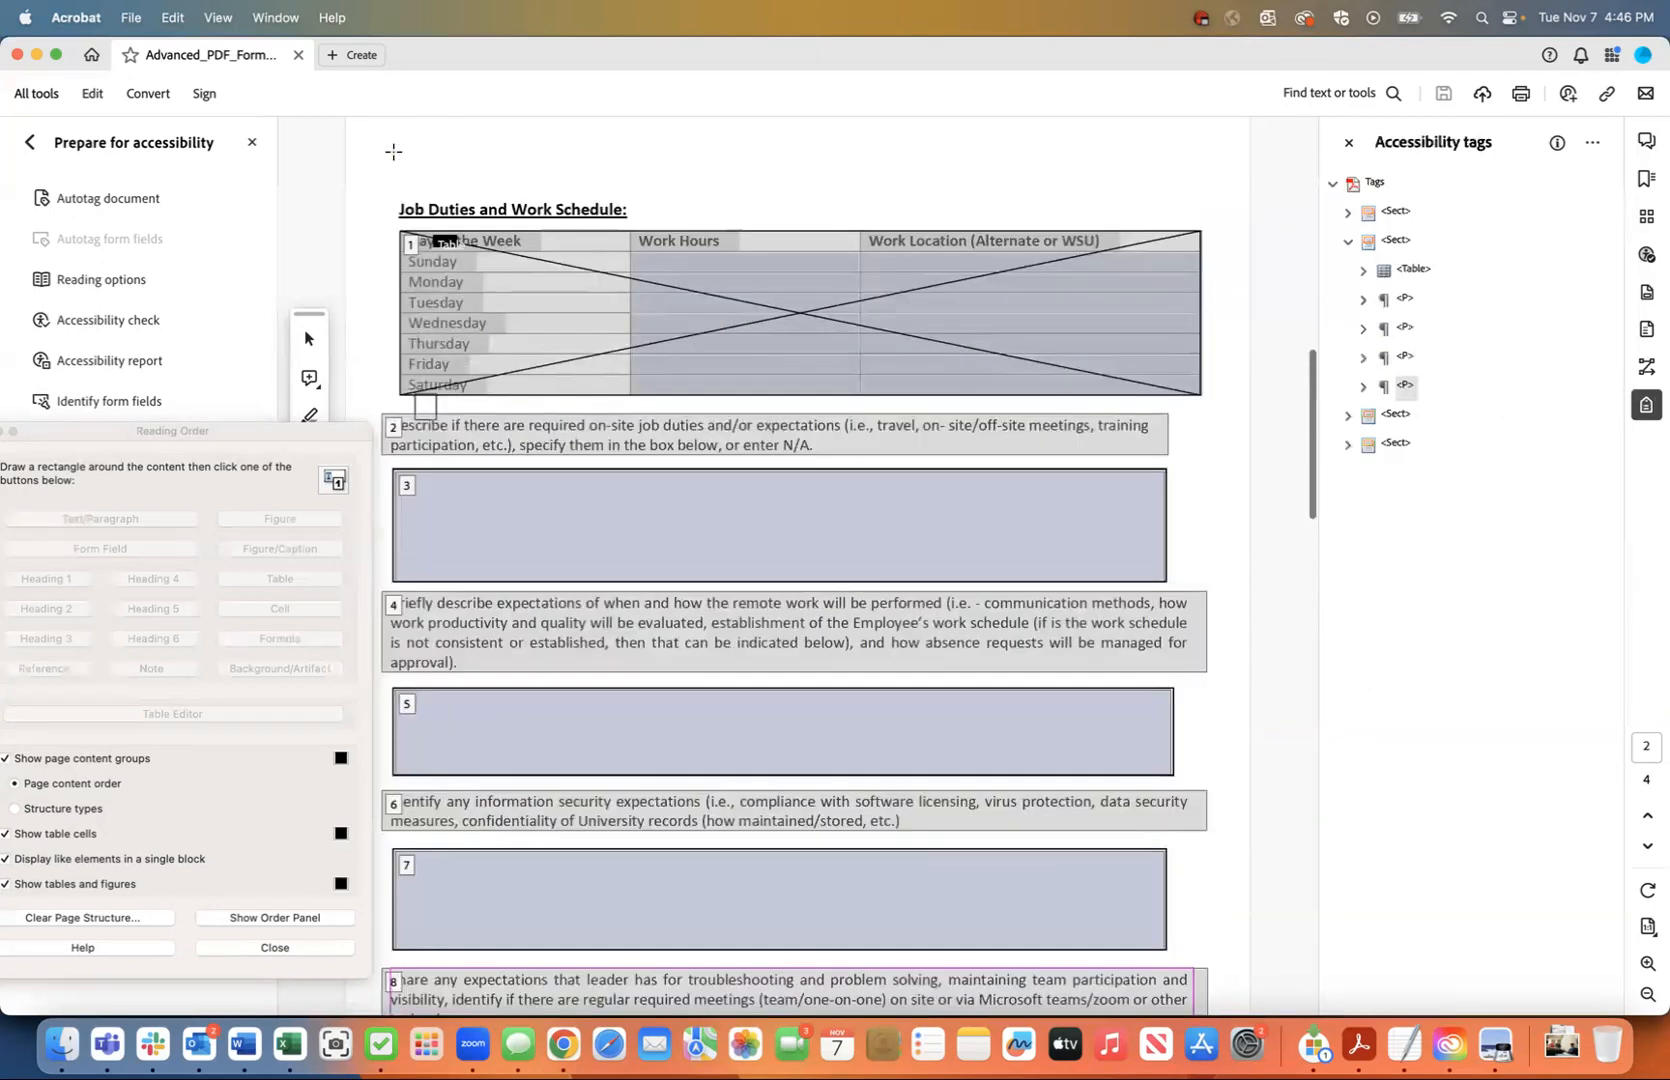
scroll(380, 204, "down", 2)
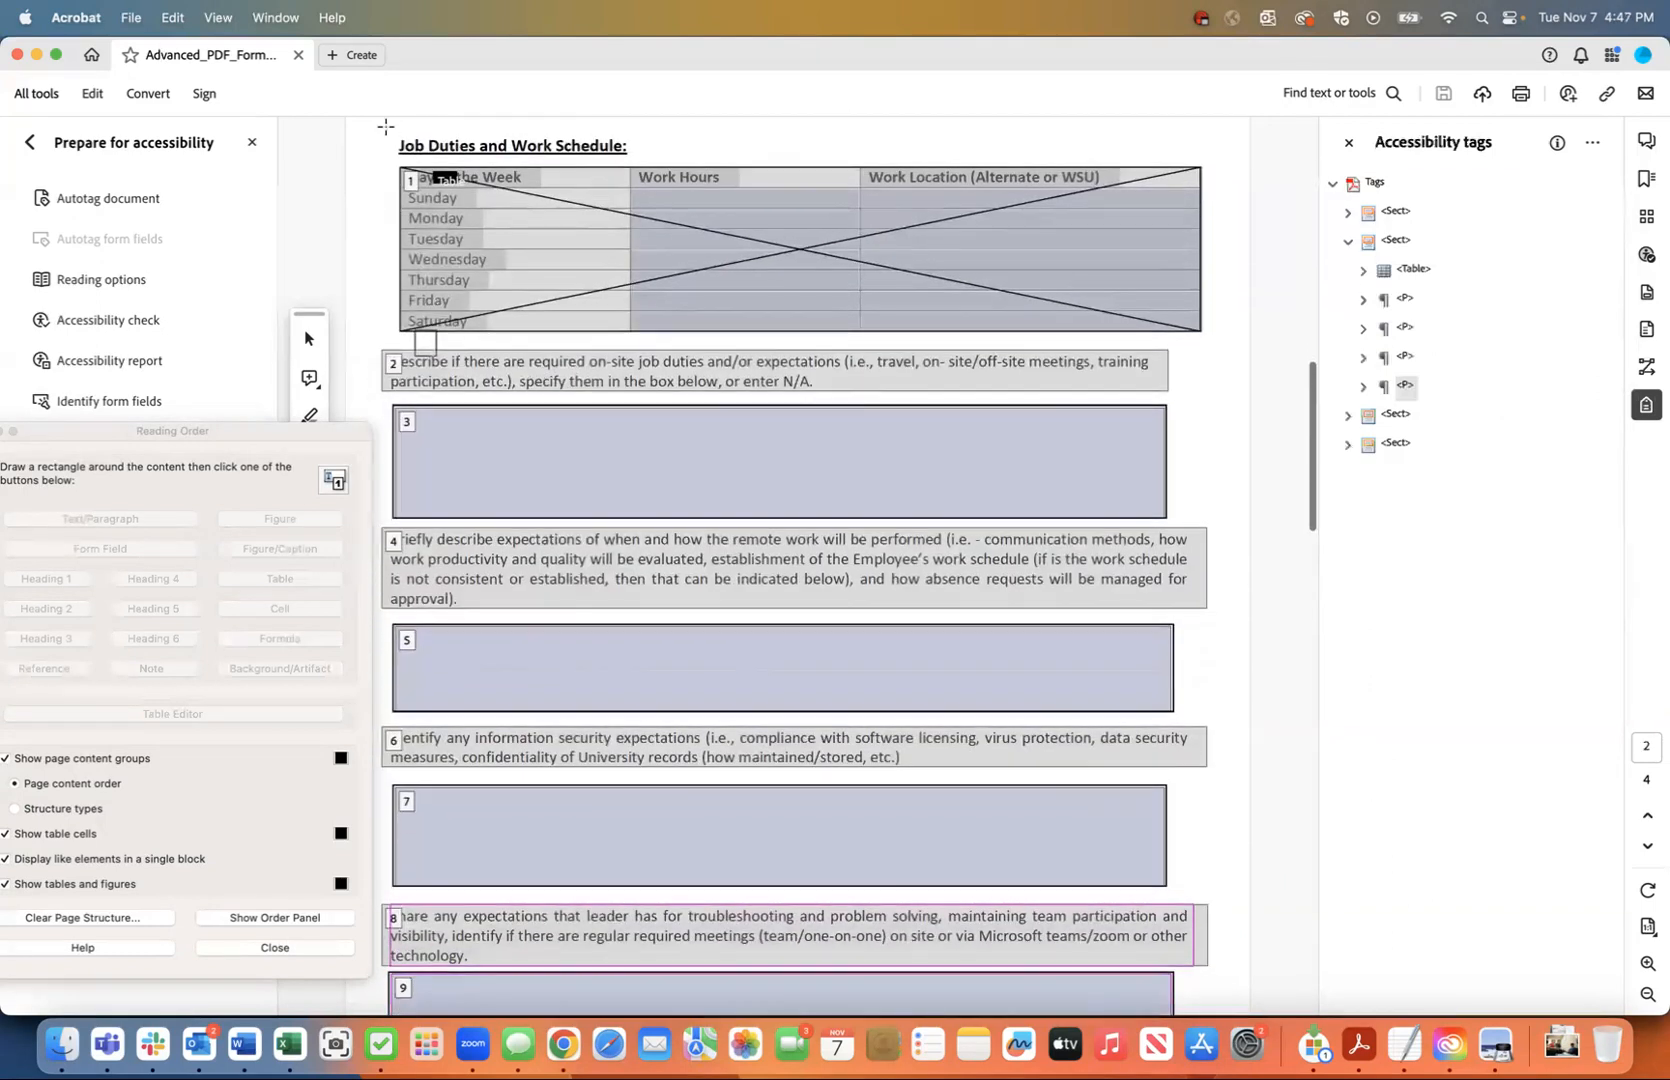
left_click_drag(391, 131, 633, 157)
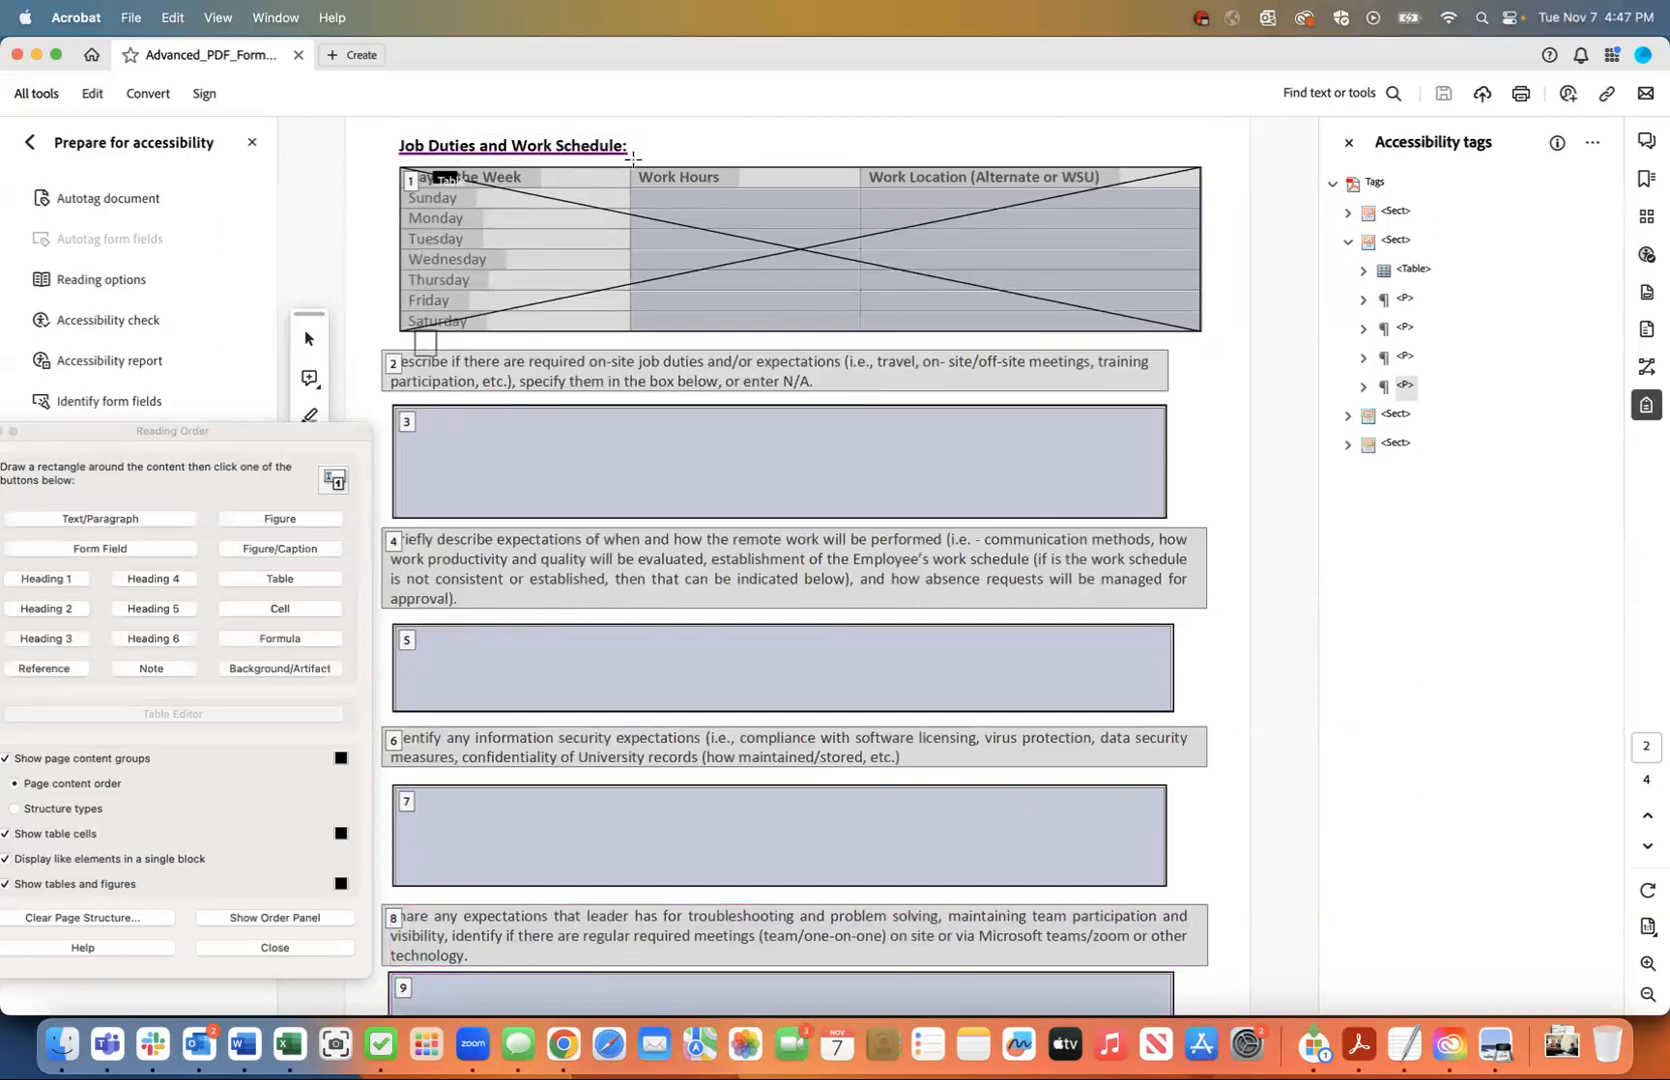
left_click_drag(393, 128, 633, 157)
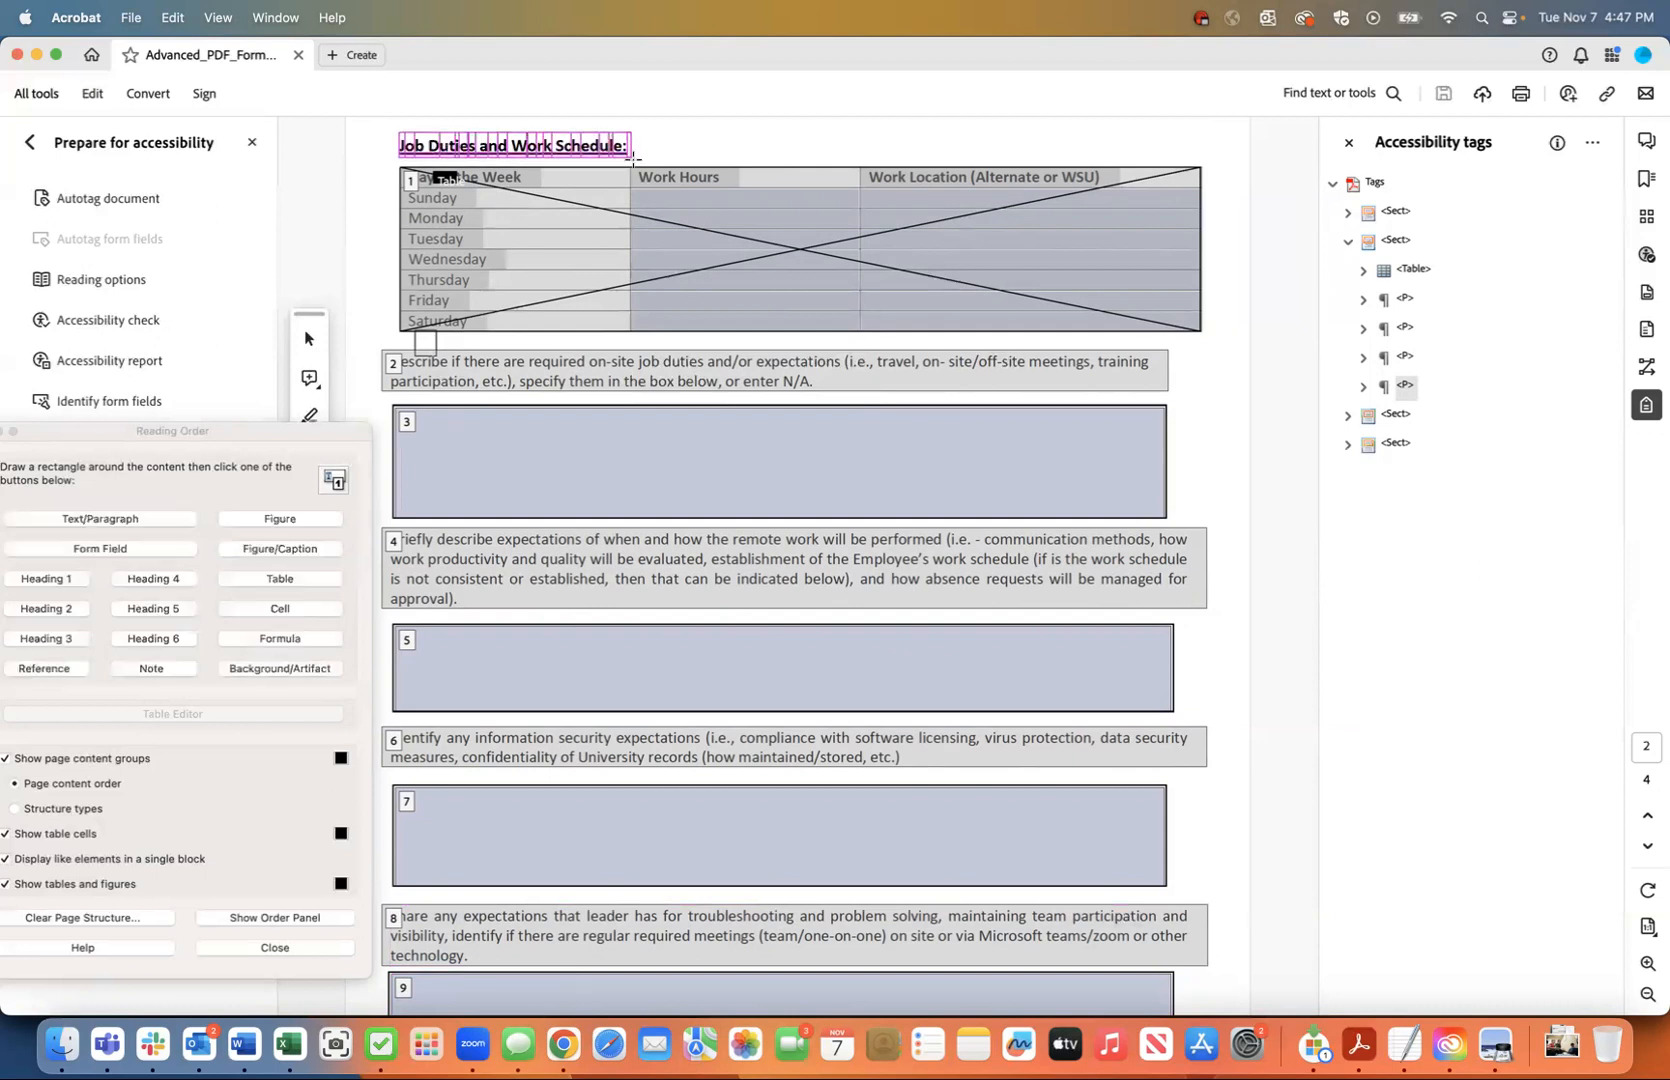
left_click(27, 604)
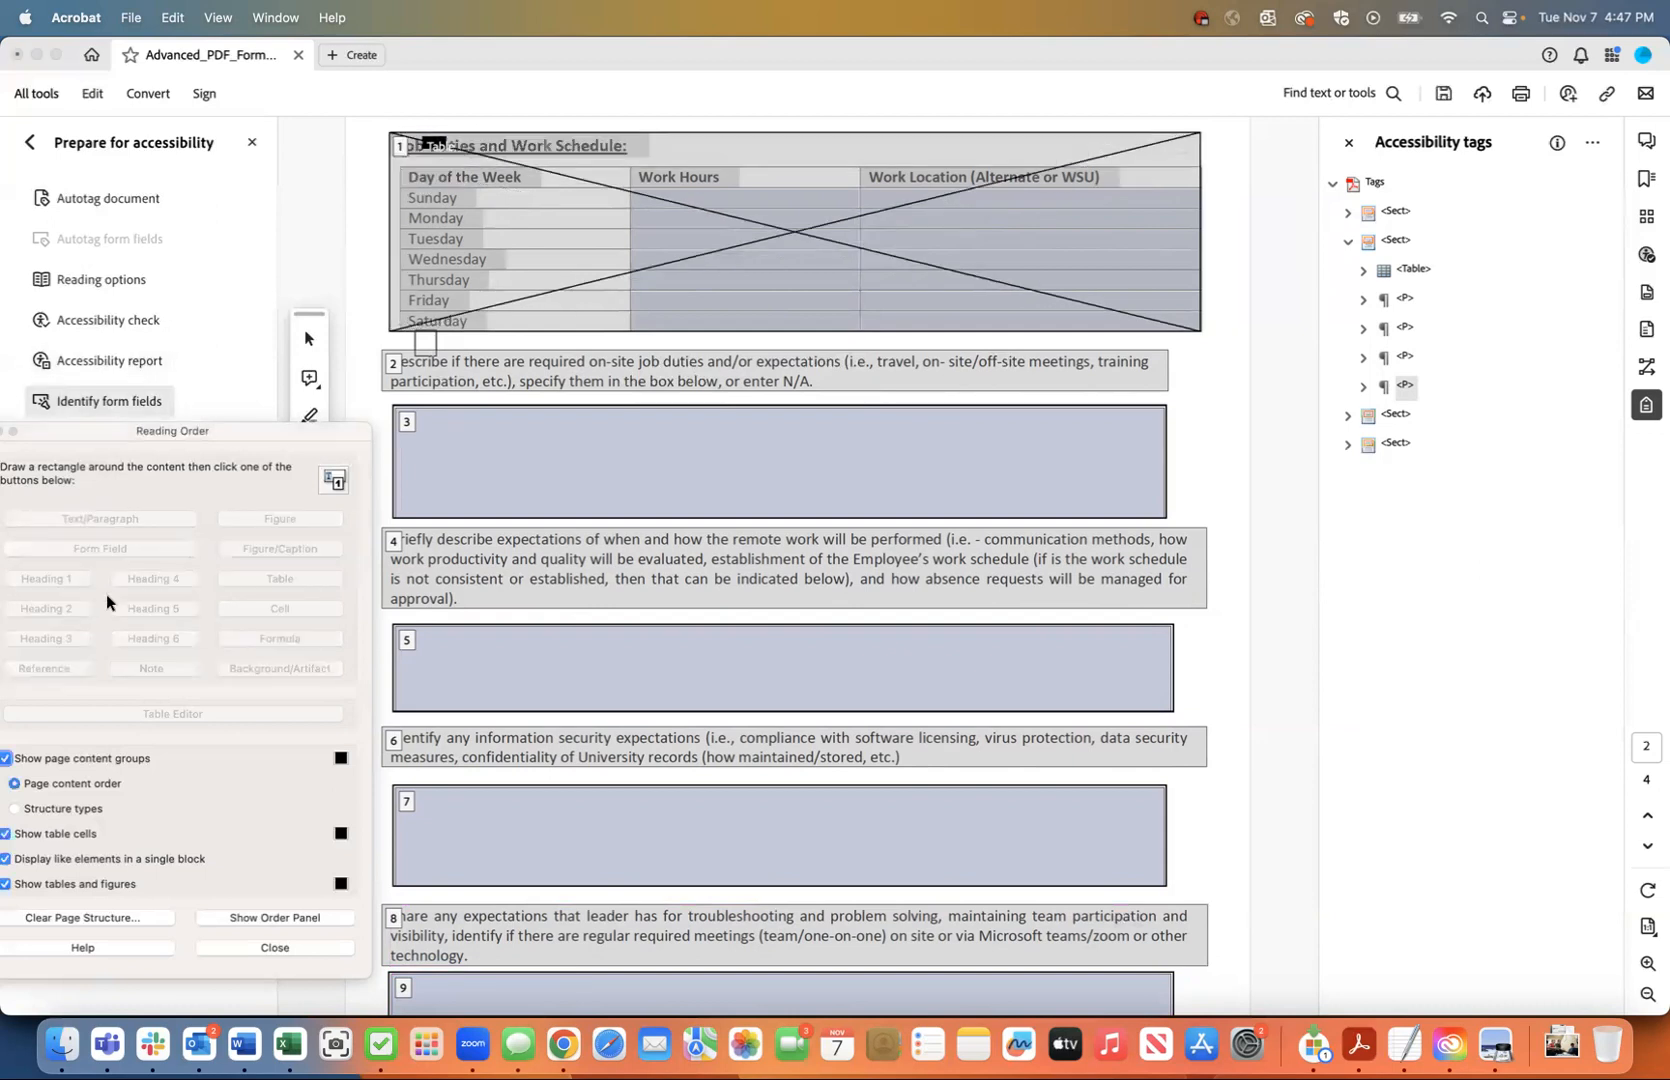
- Move the H2 tag out of the table's first row and make it the first child of the second Sect tag
left_click(1412, 269)
left_click(1364, 271)
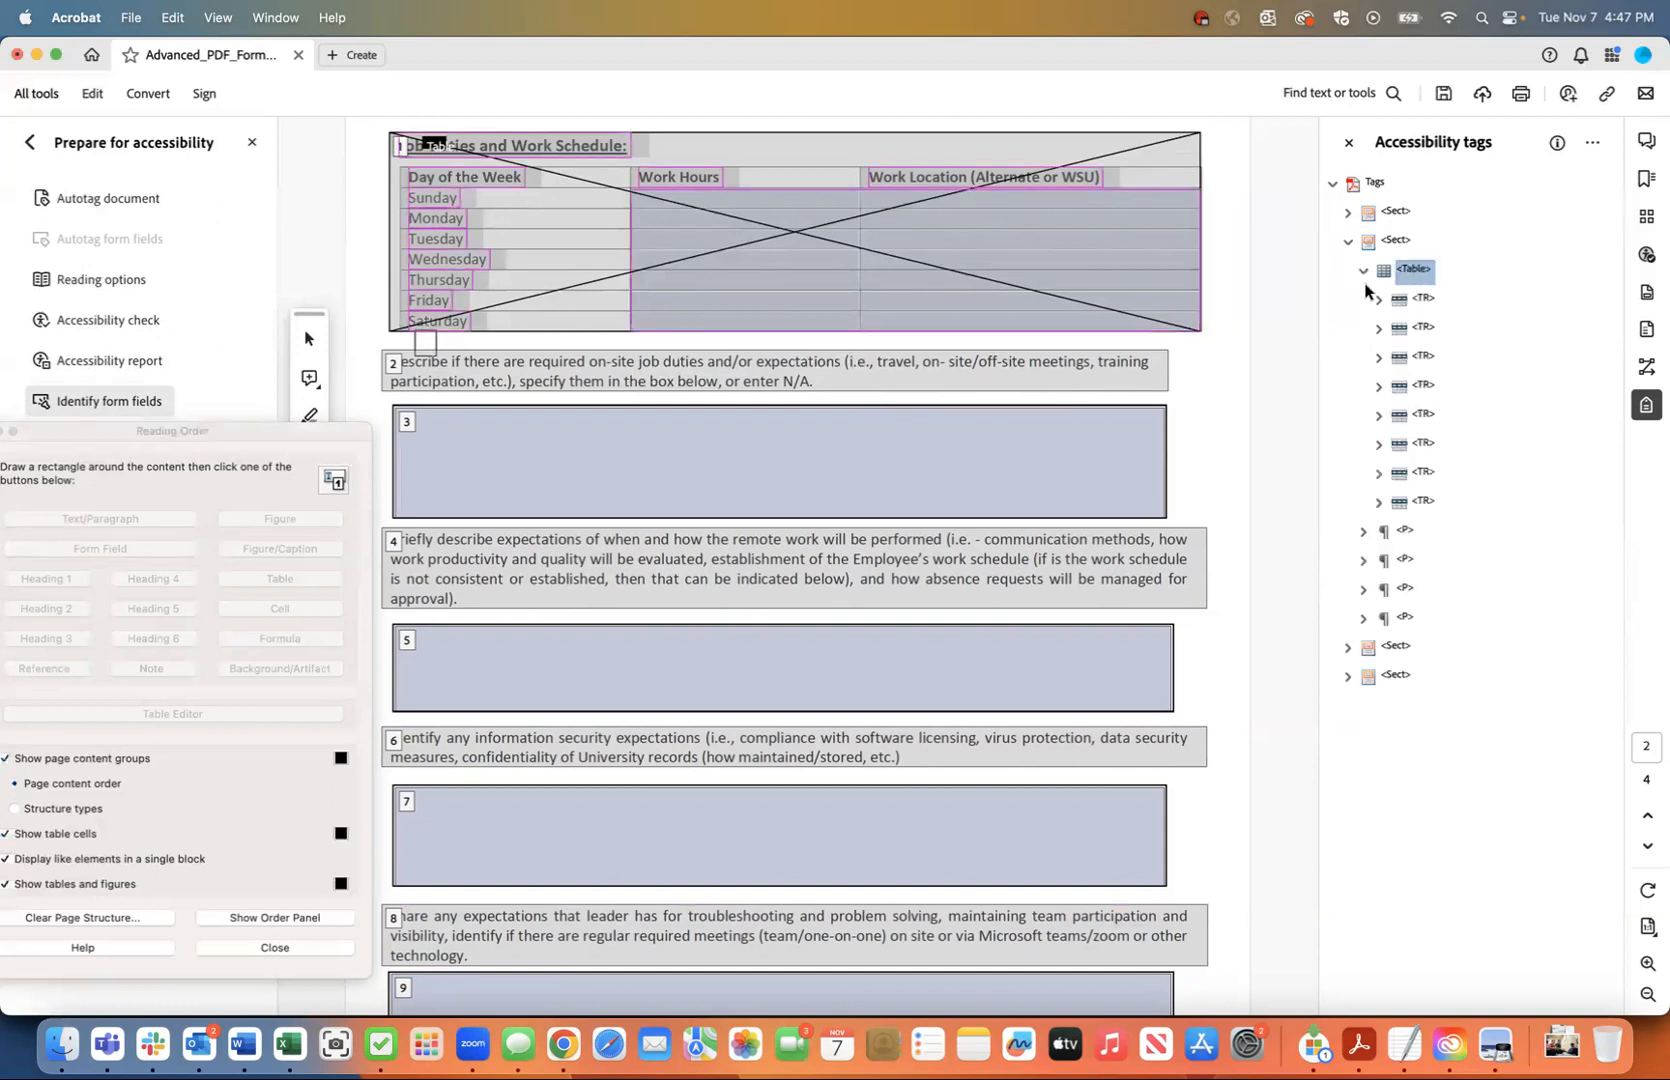
left_click(1420, 299)
left_click(1376, 300)
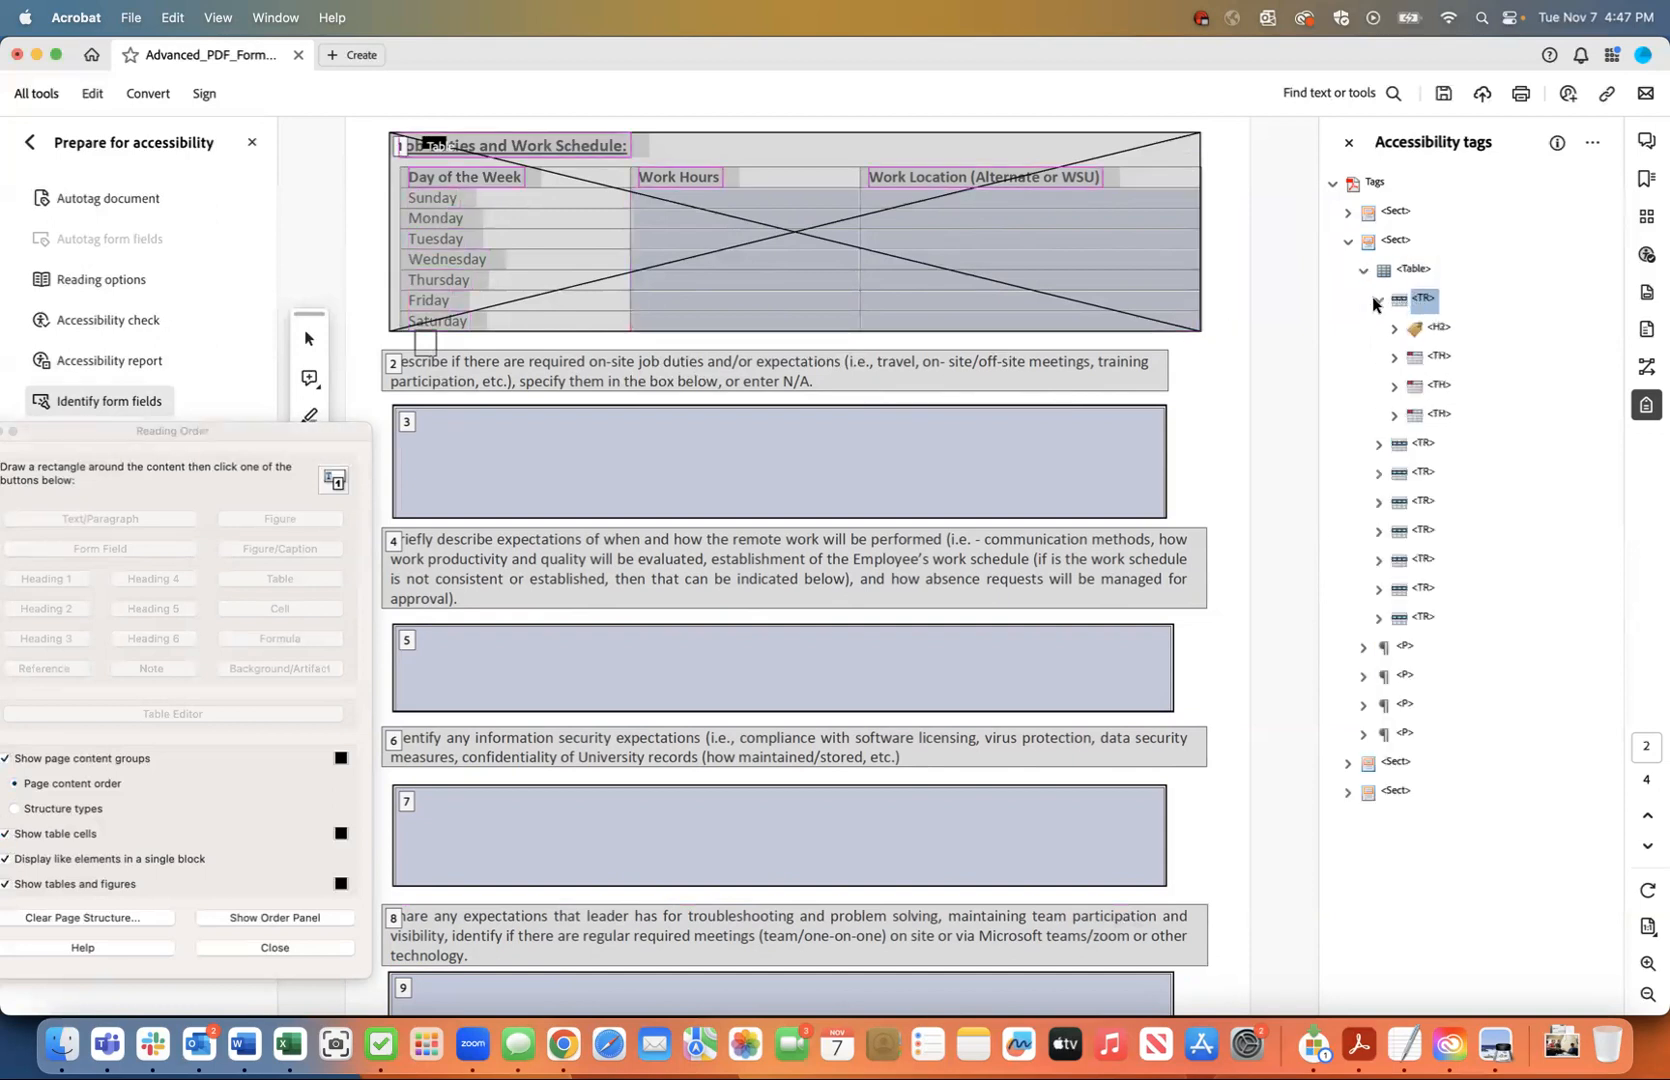
left_click(1439, 328)
right_click(1440, 334)
left_click(1470, 395)
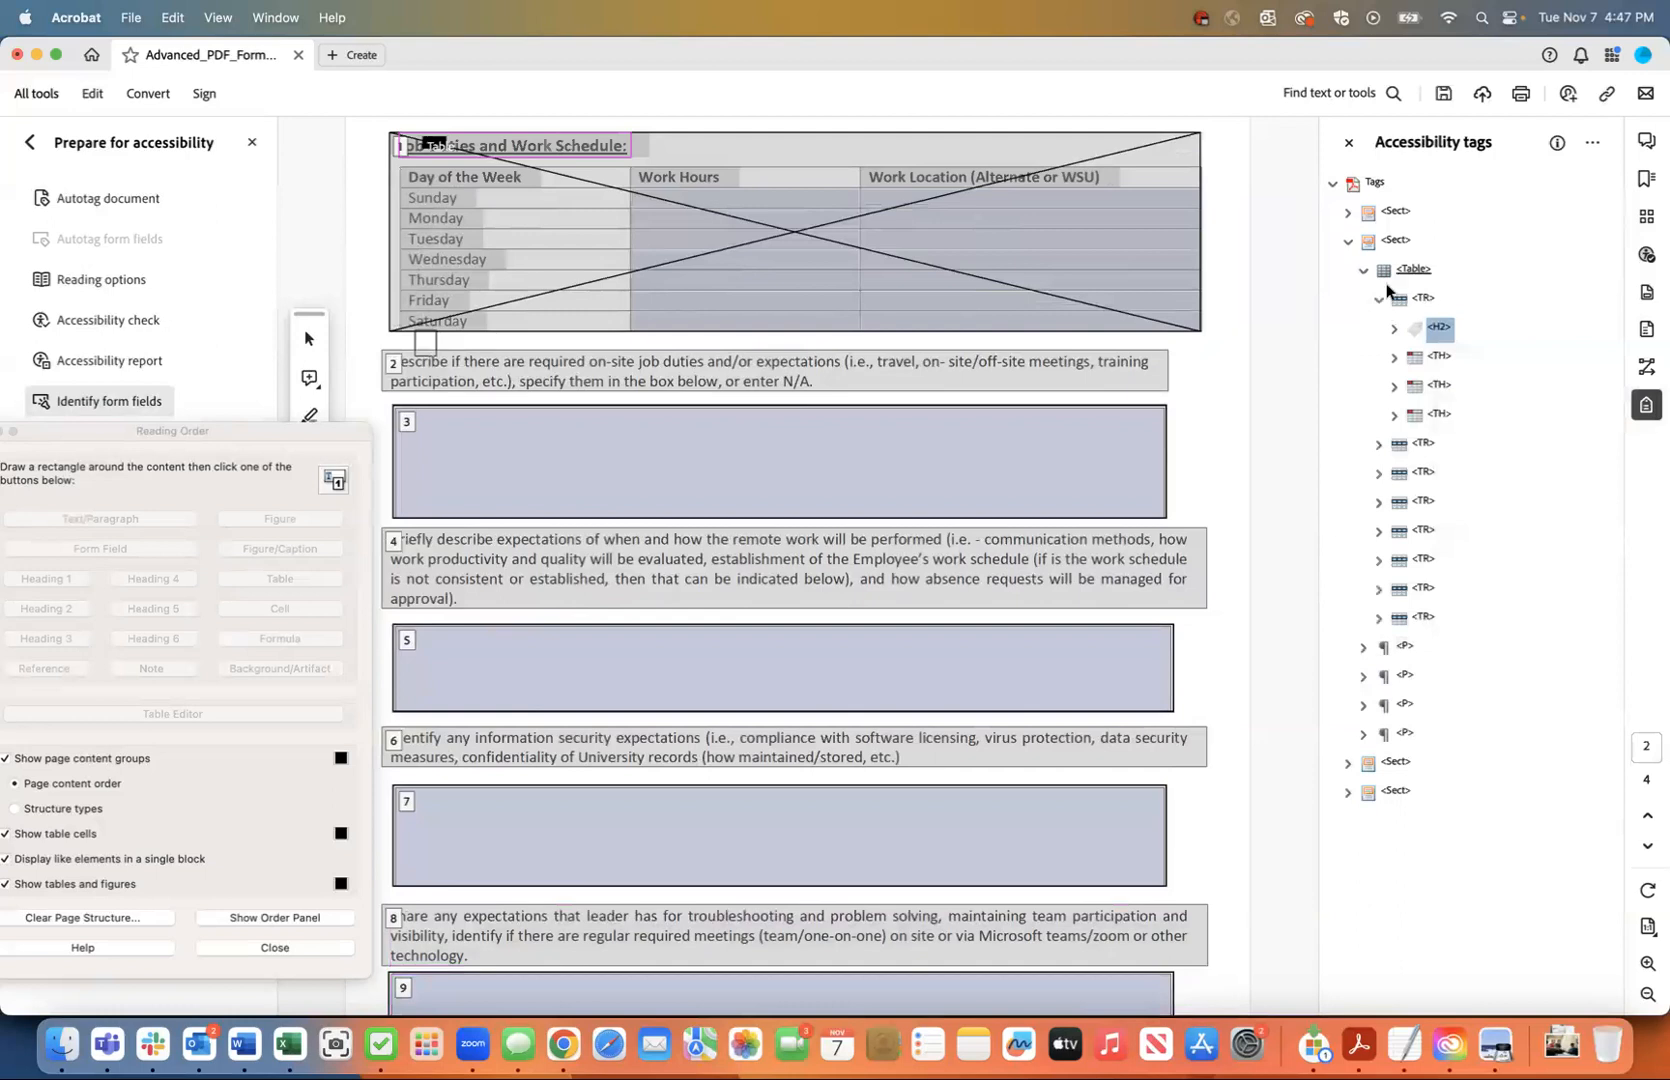
left_click(1396, 244)
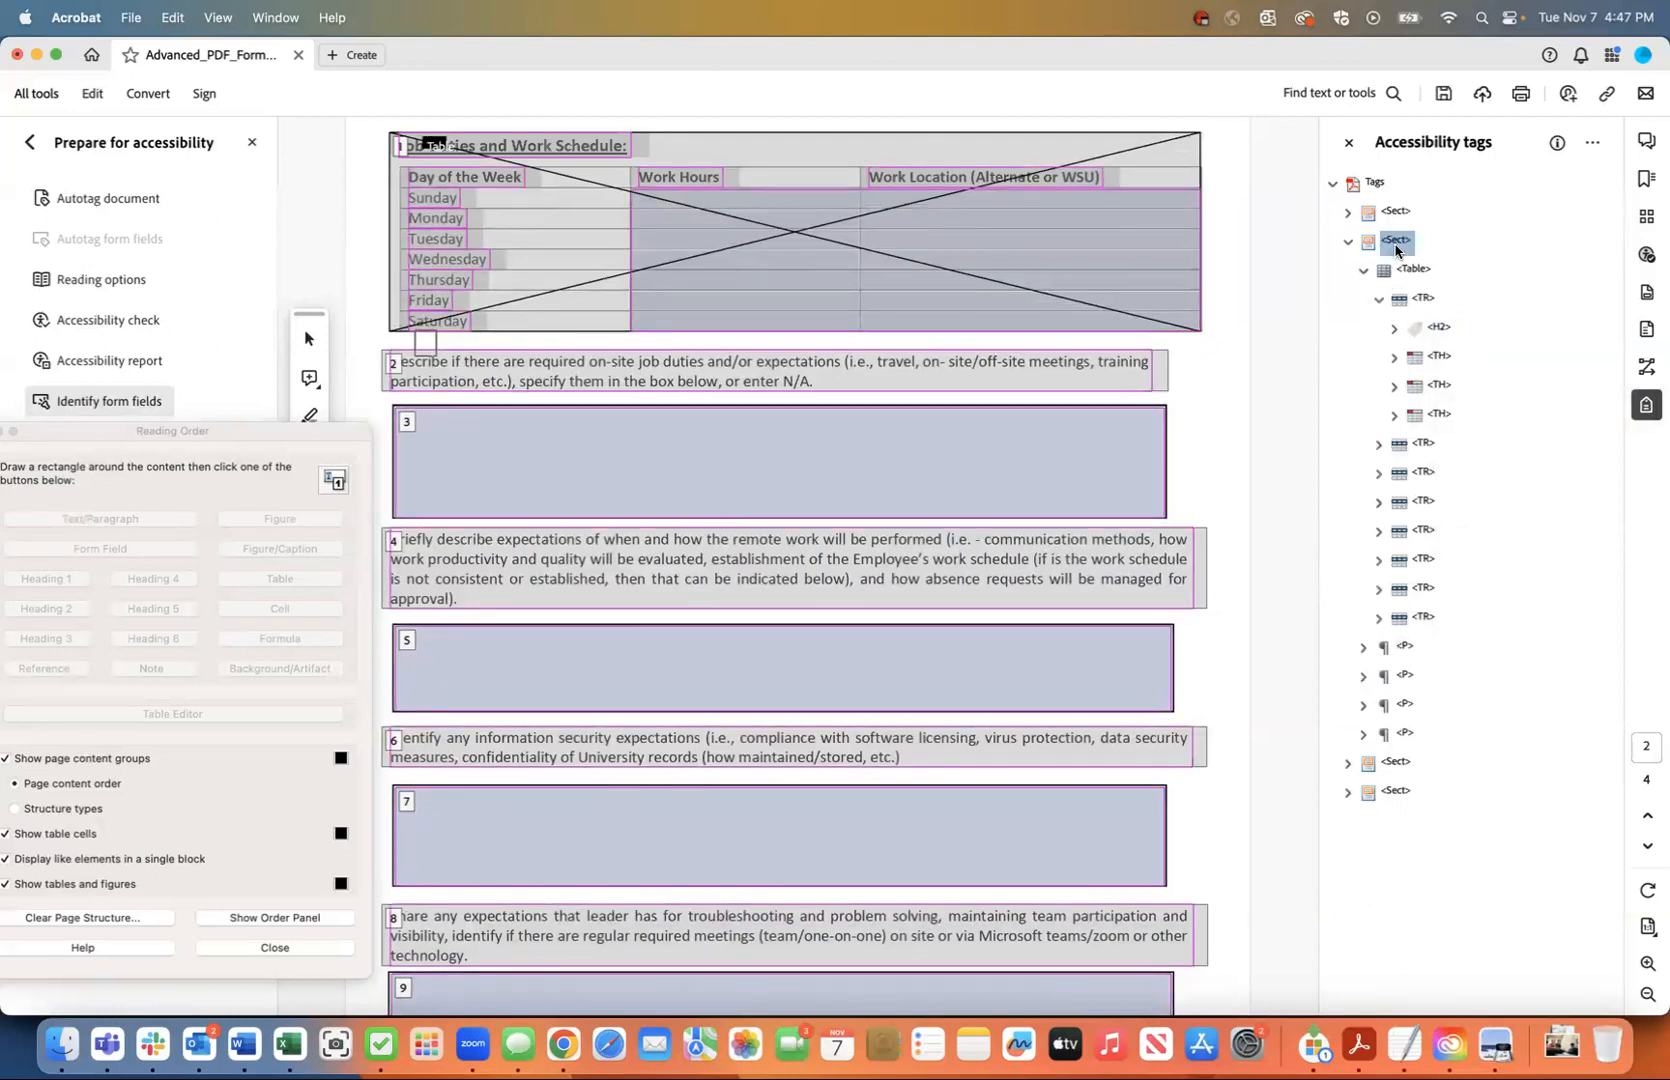
right_click(1396, 250)
left_click(1438, 368)
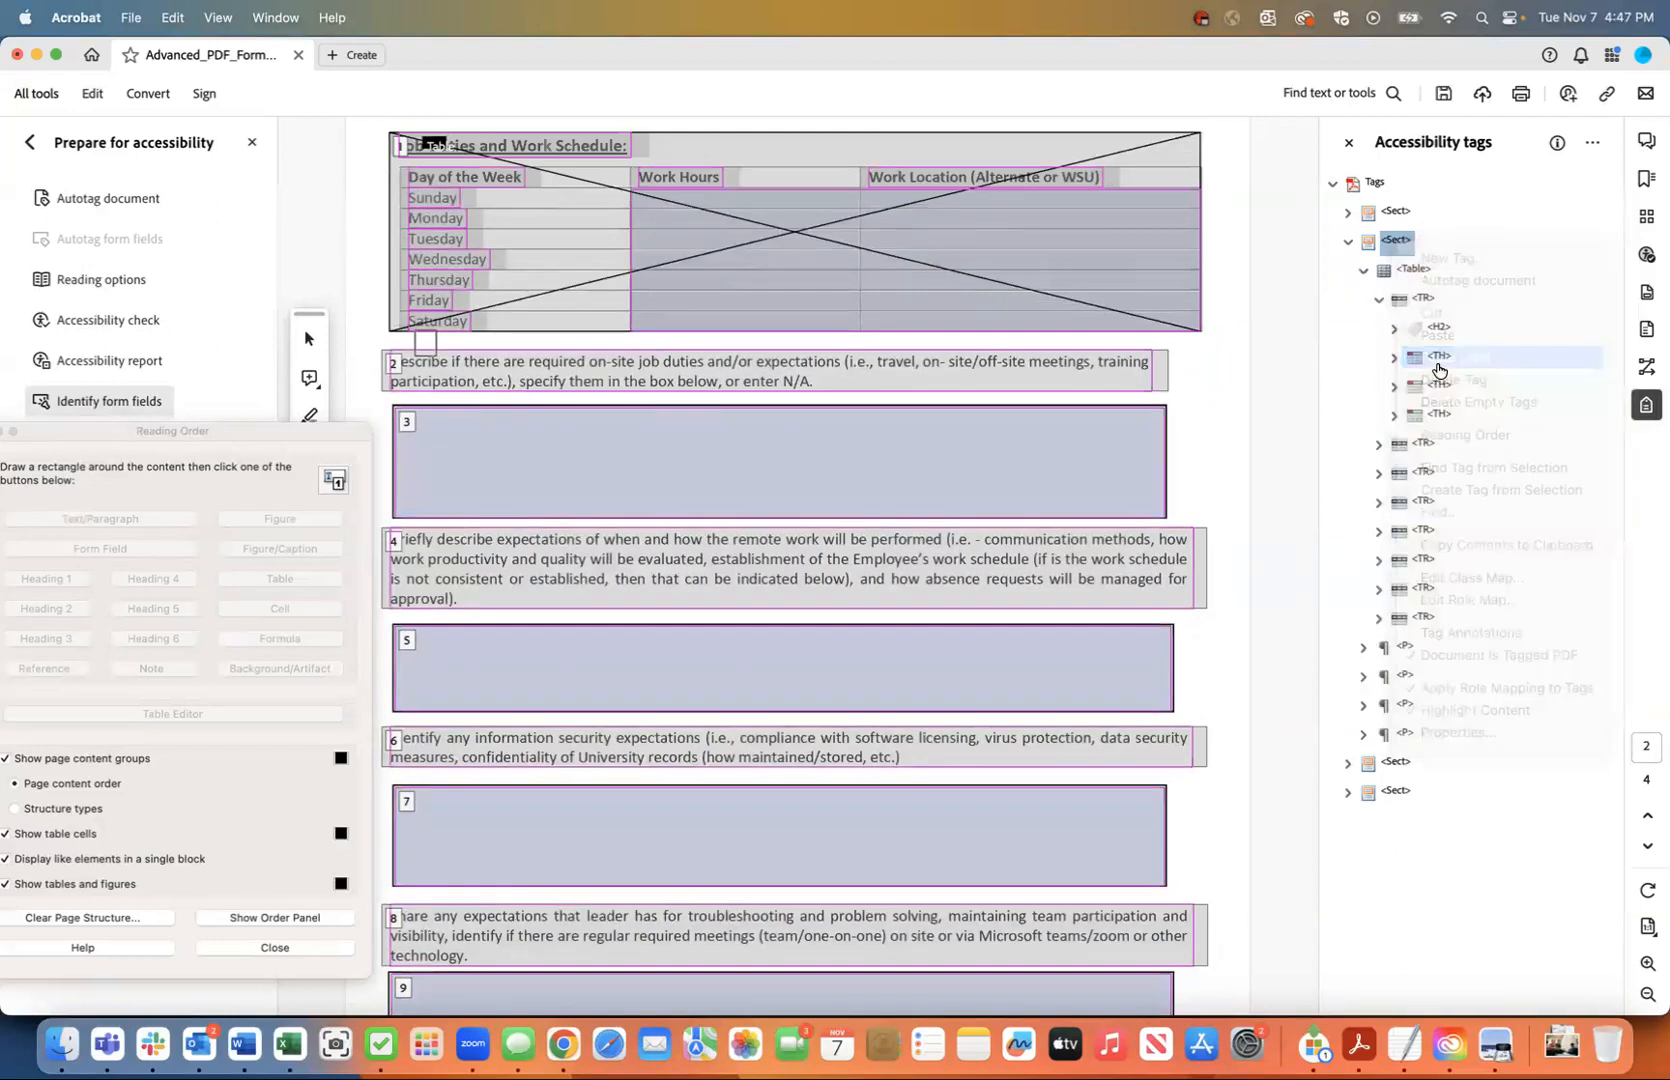
left_click(1406, 272)
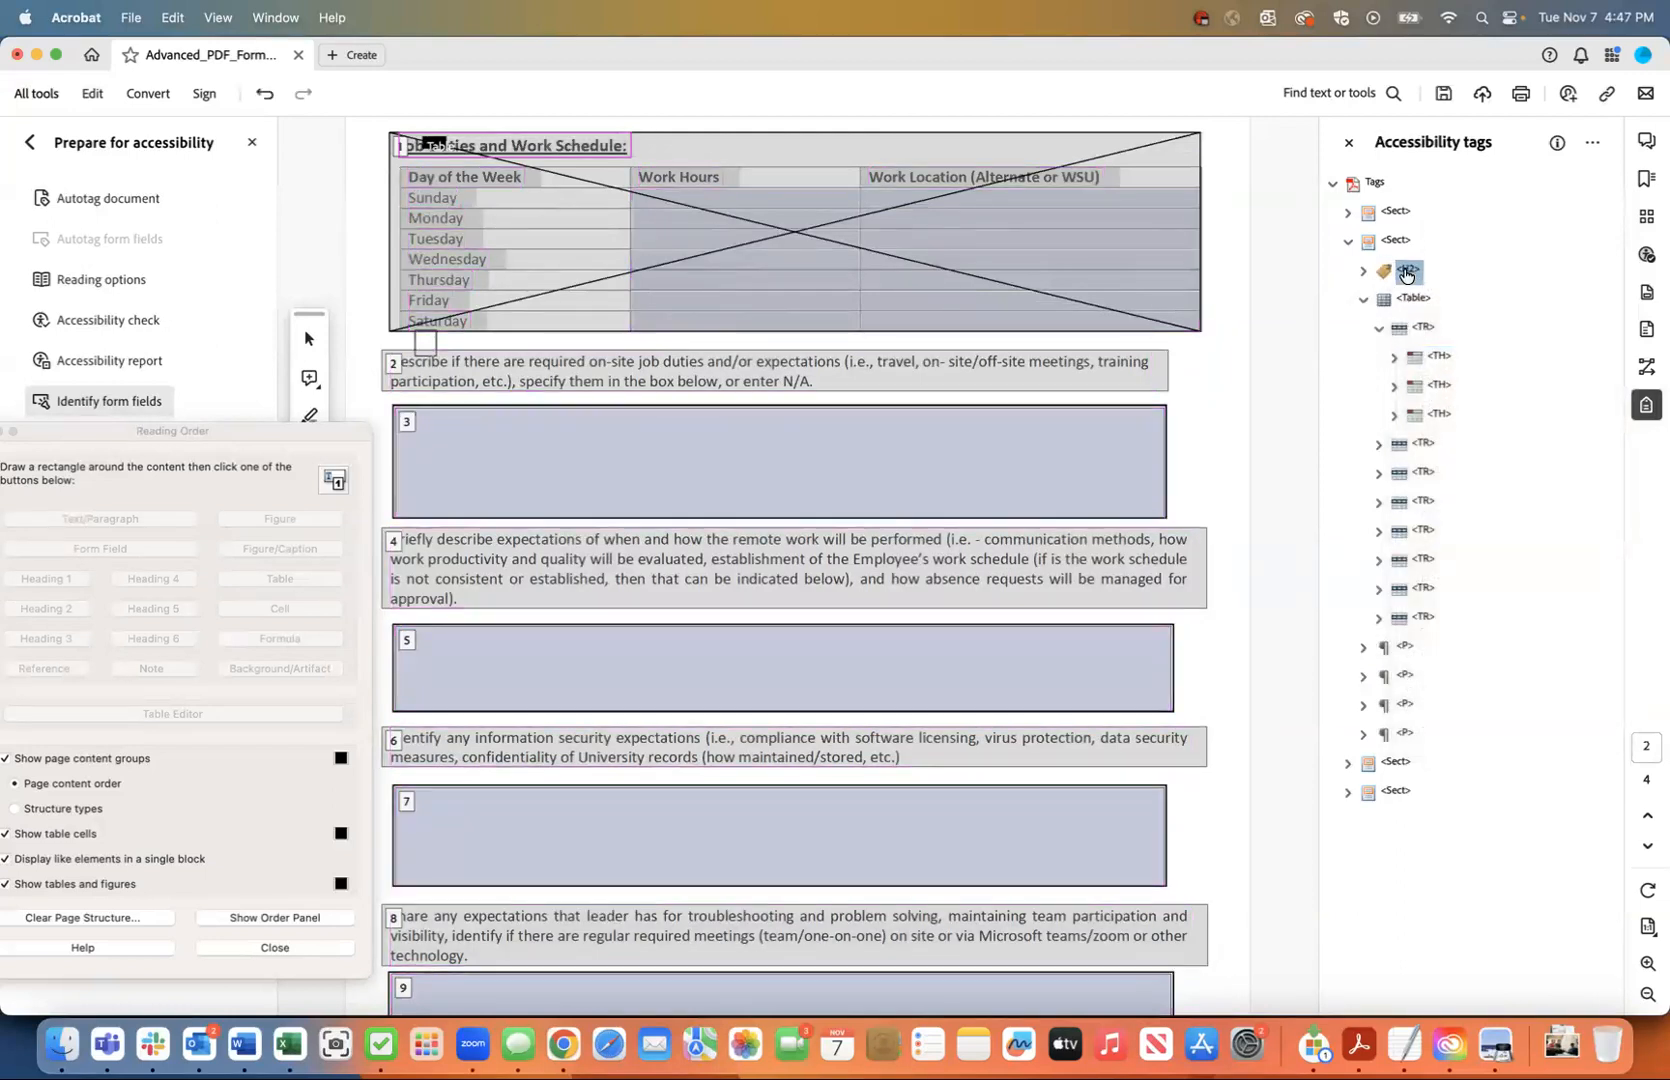
- Collapse the work schedule table's first row and Table tag, and save the PDF form
left_click(1379, 327)
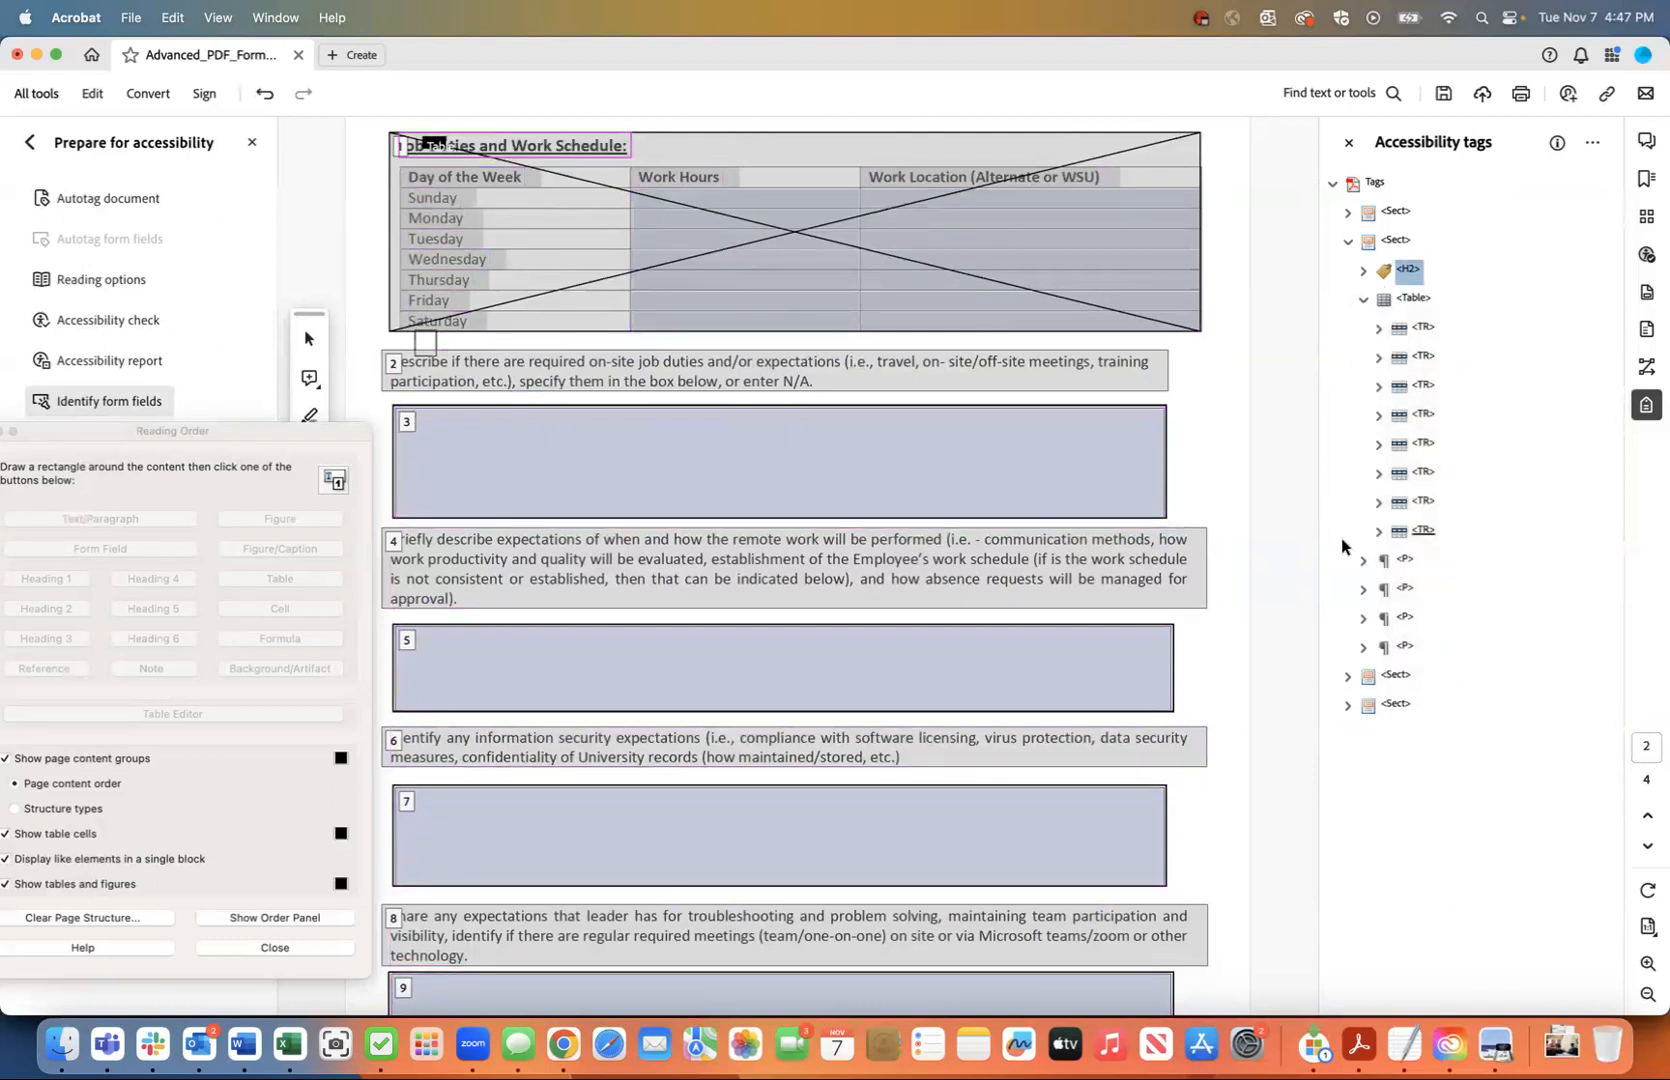
left_click(1363, 298)
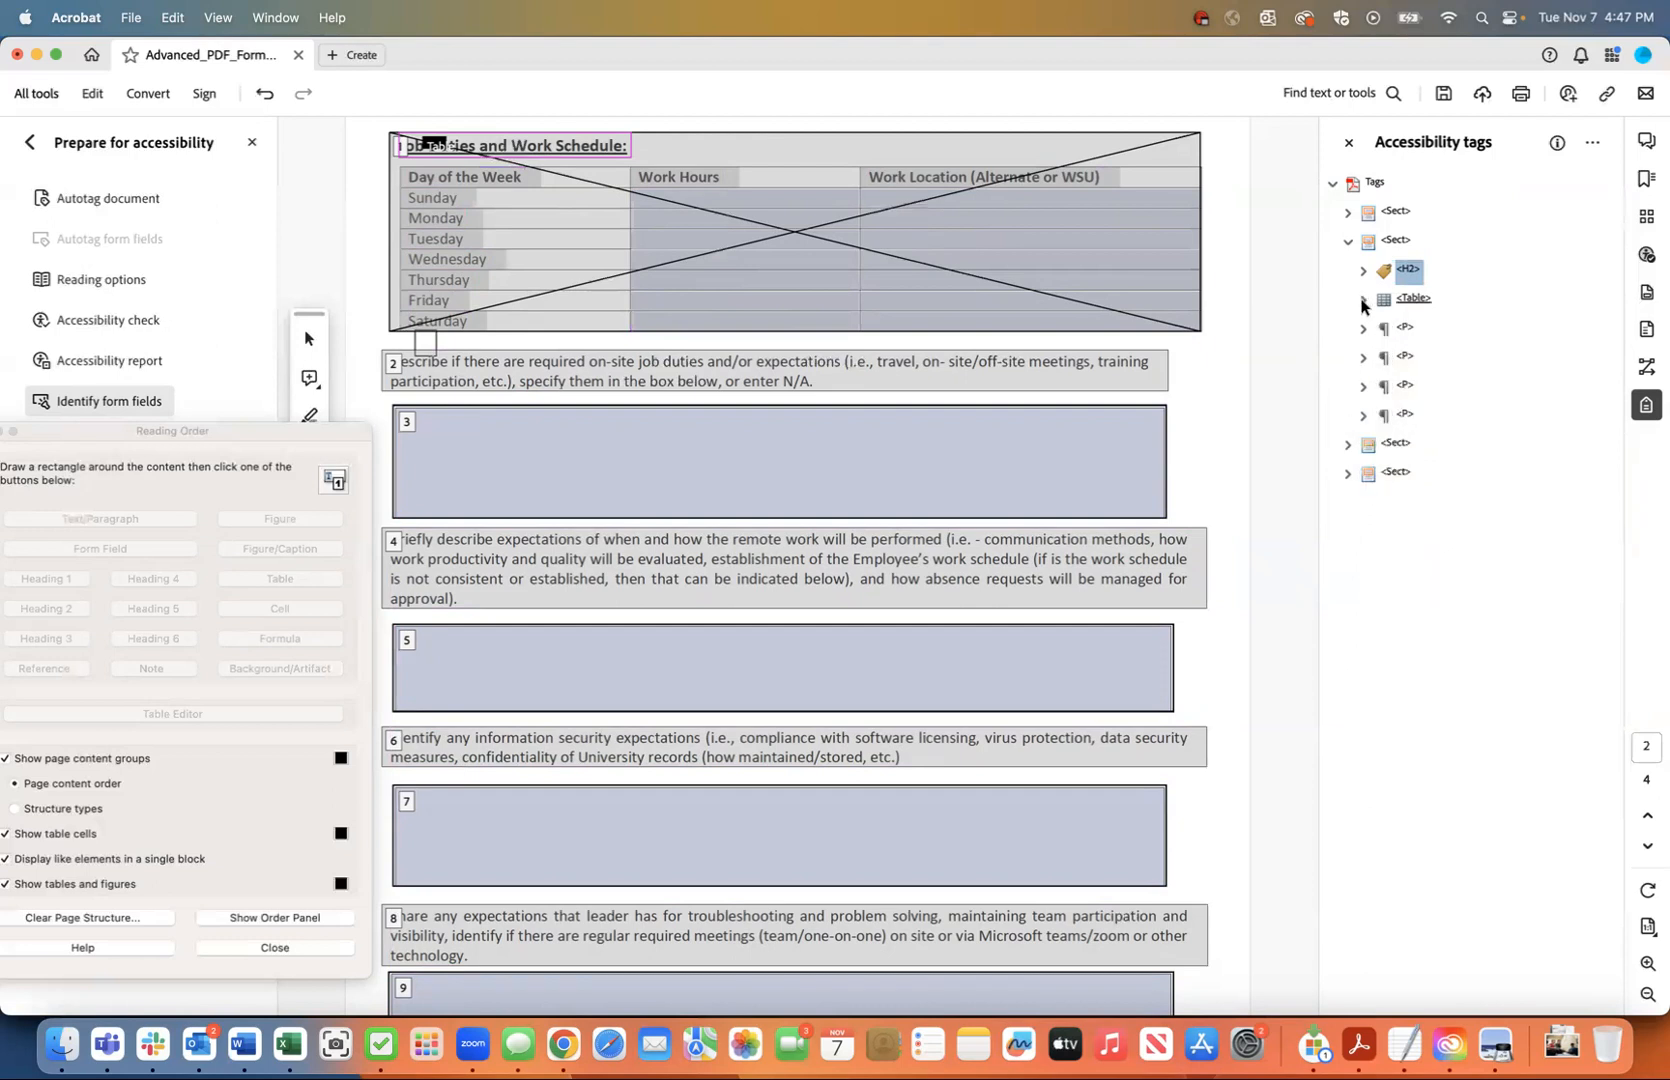
left_click(128, 18)
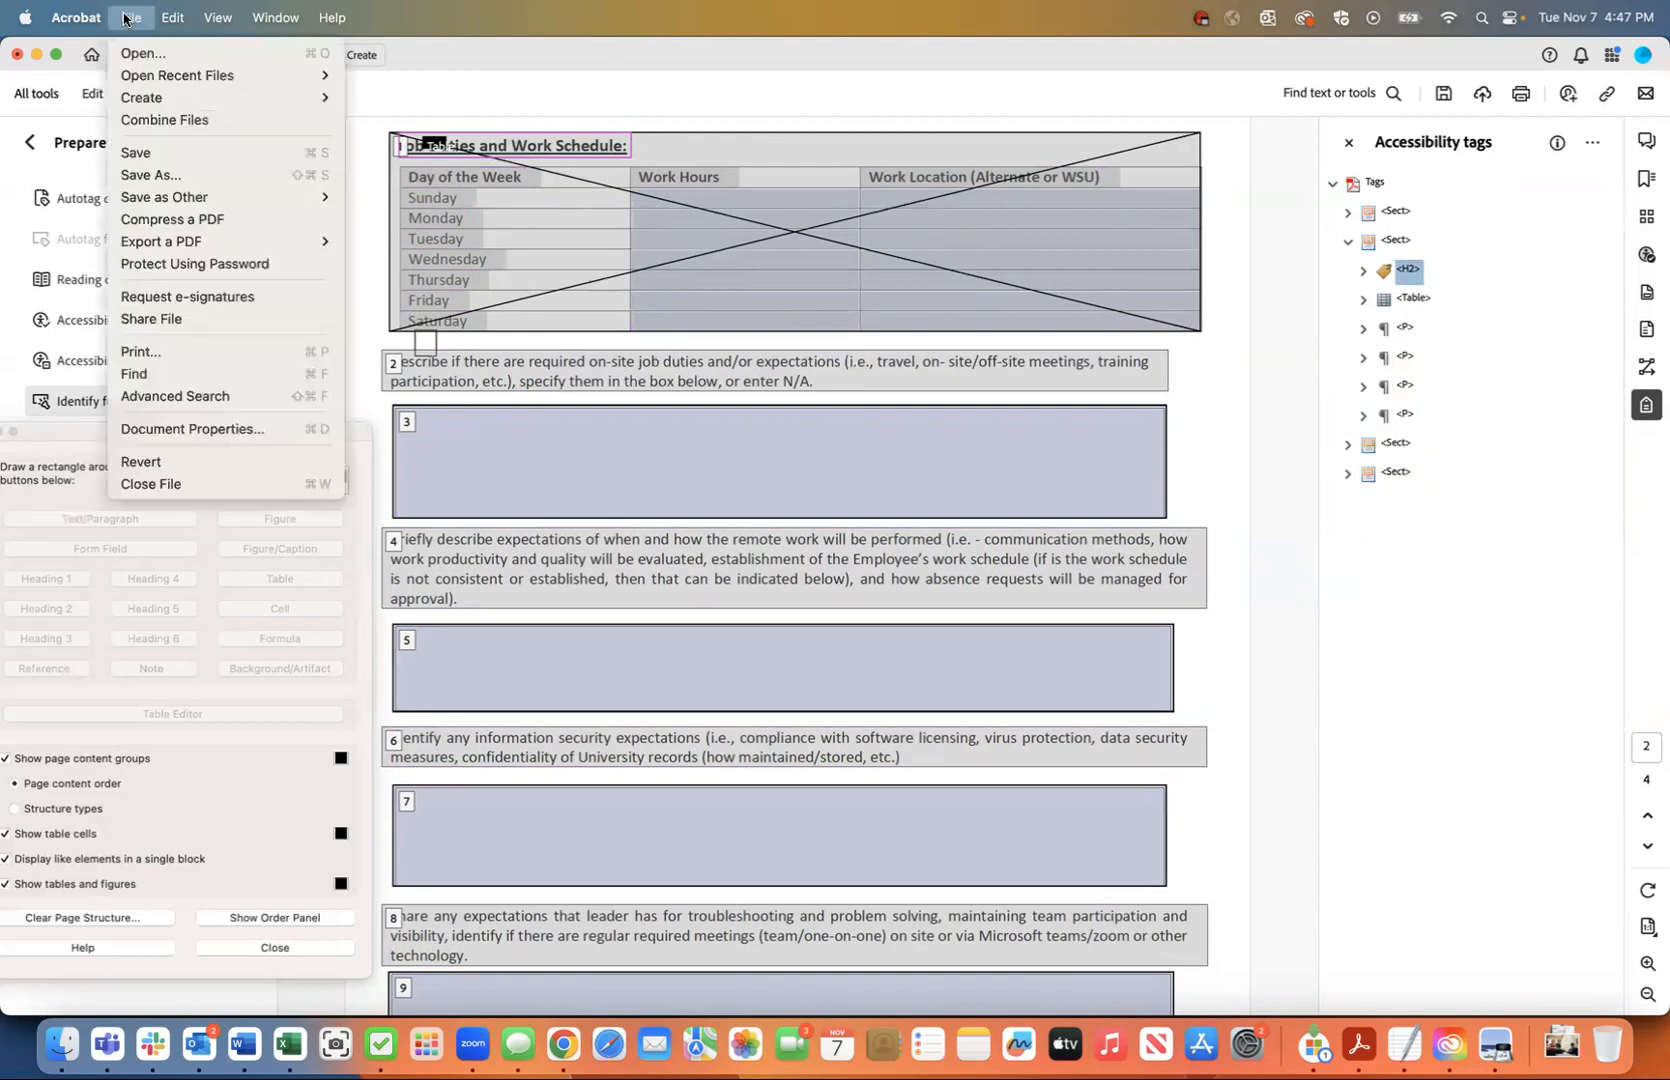
left_click(131, 153)
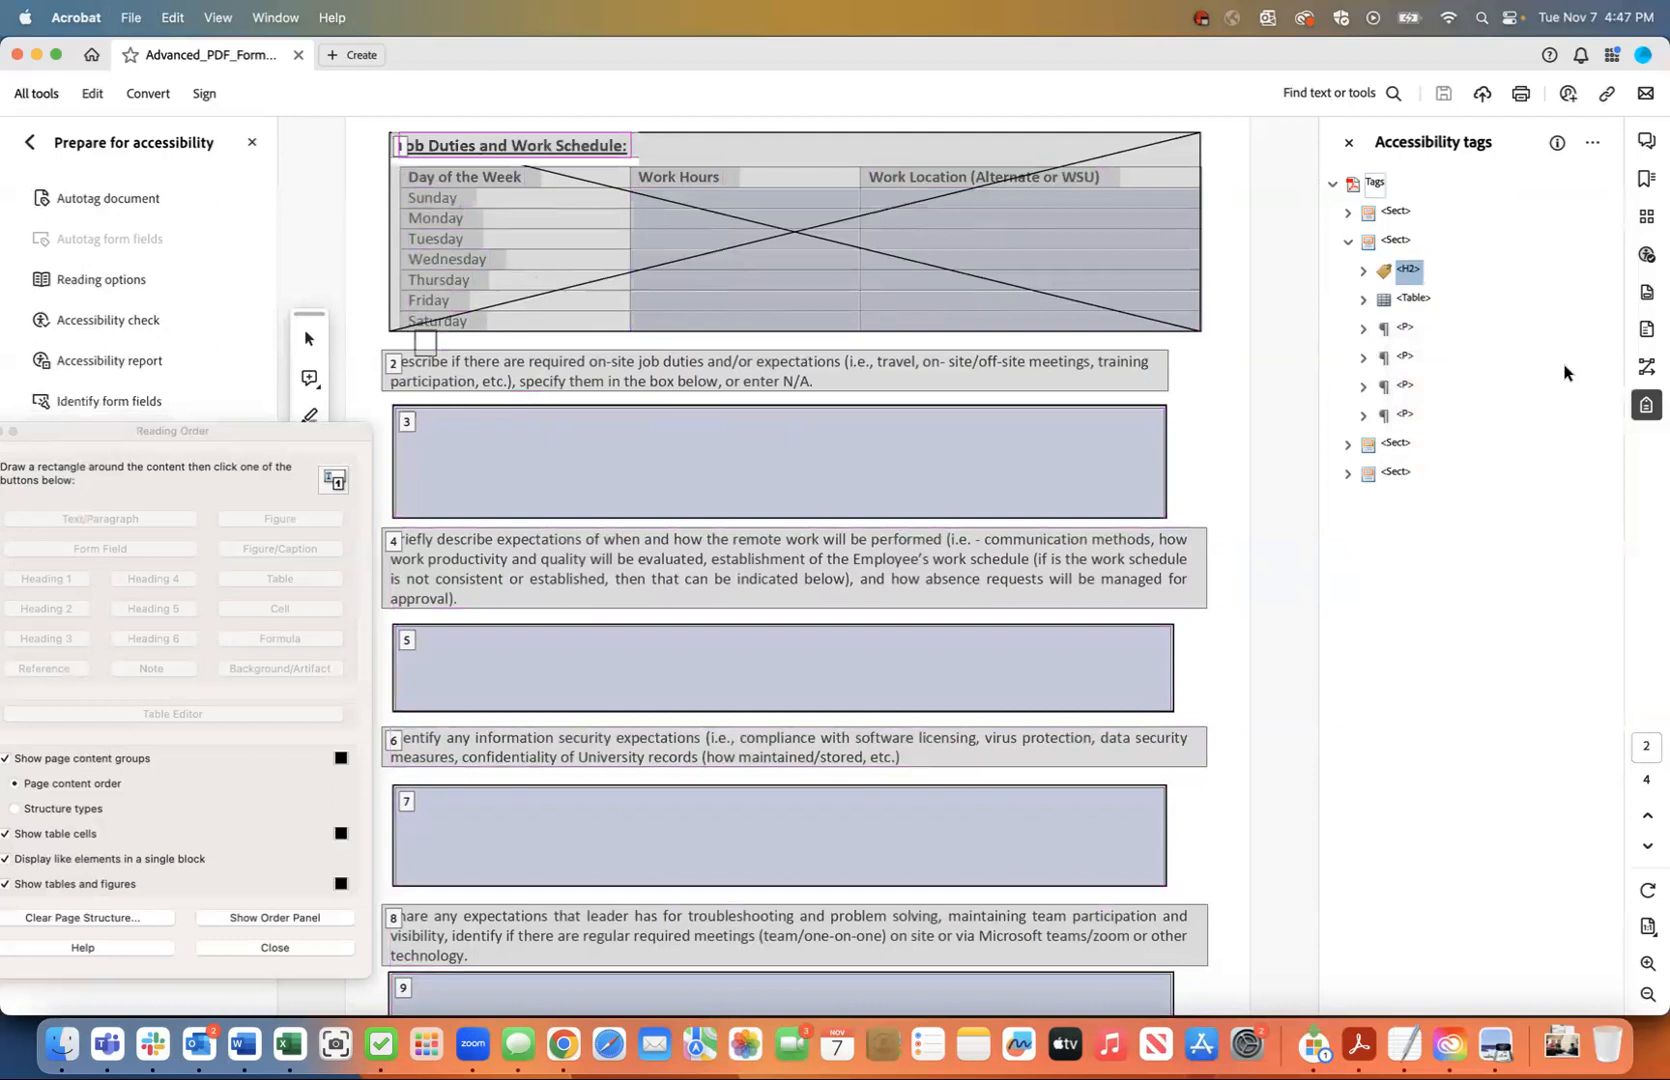
- Show the content order again and check page 2's entries from the "Job Duties and Work Schedule:" heading to the troubleshooting field
left_click(1643, 366)
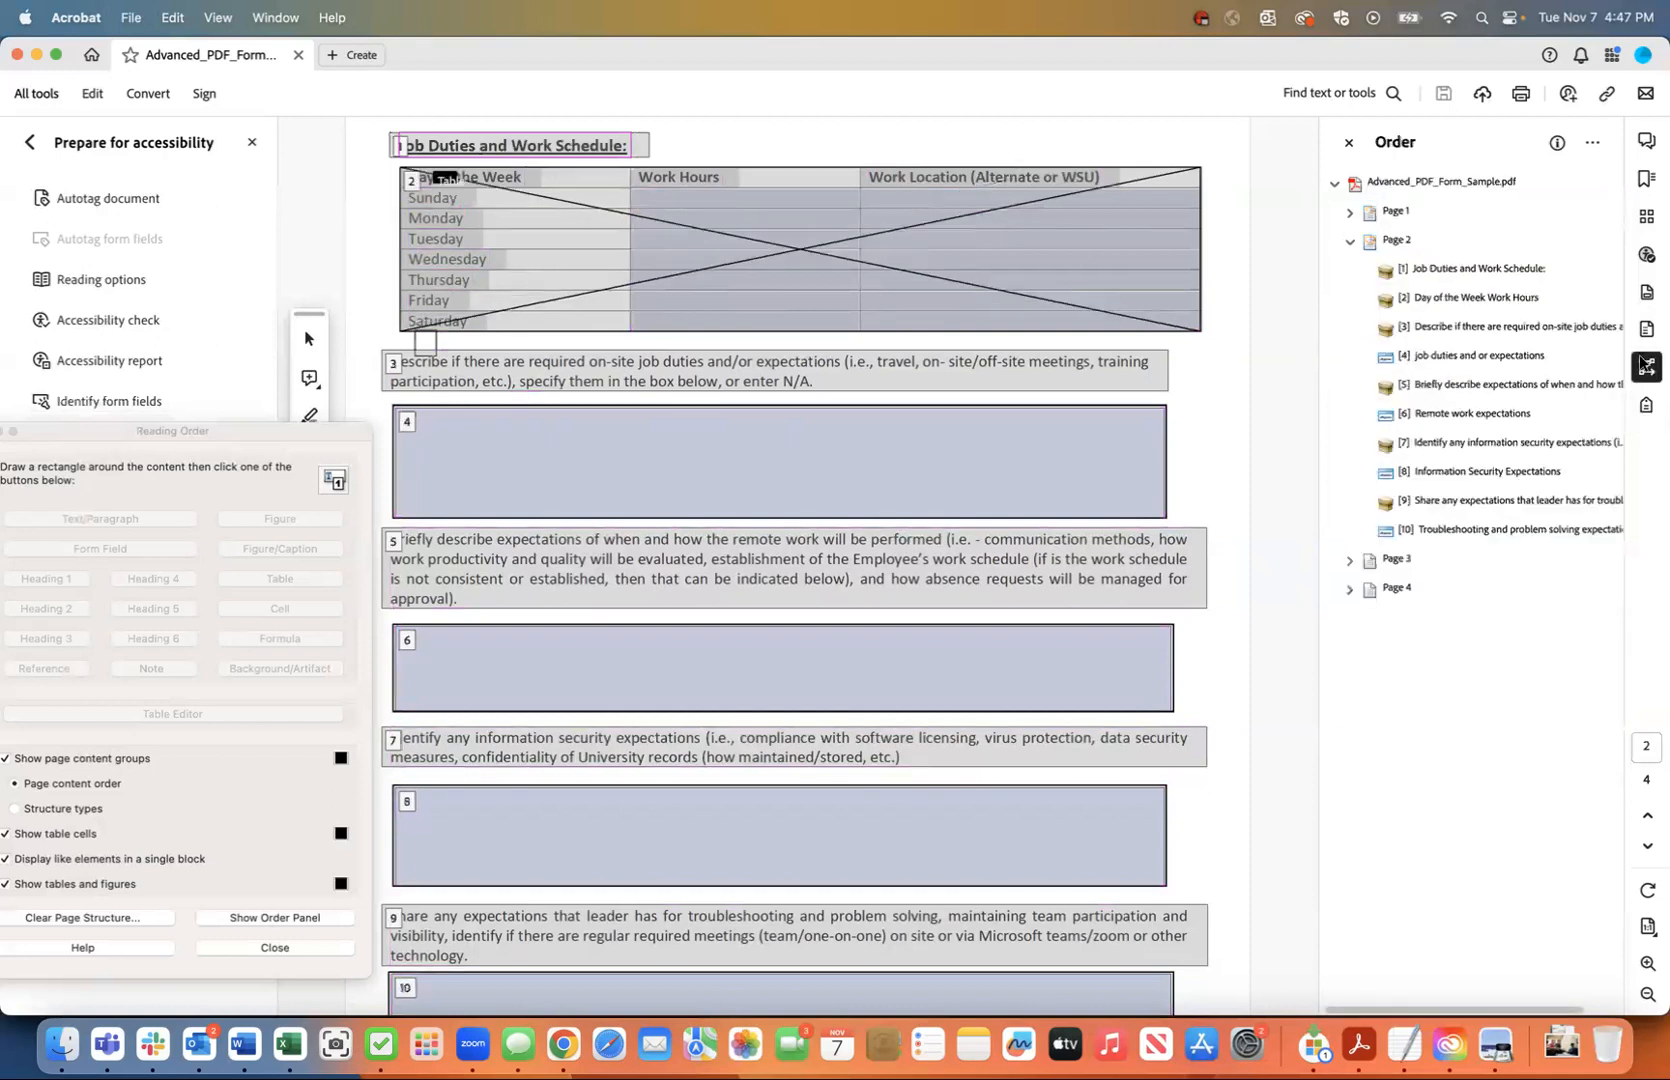
left_click(1432, 278)
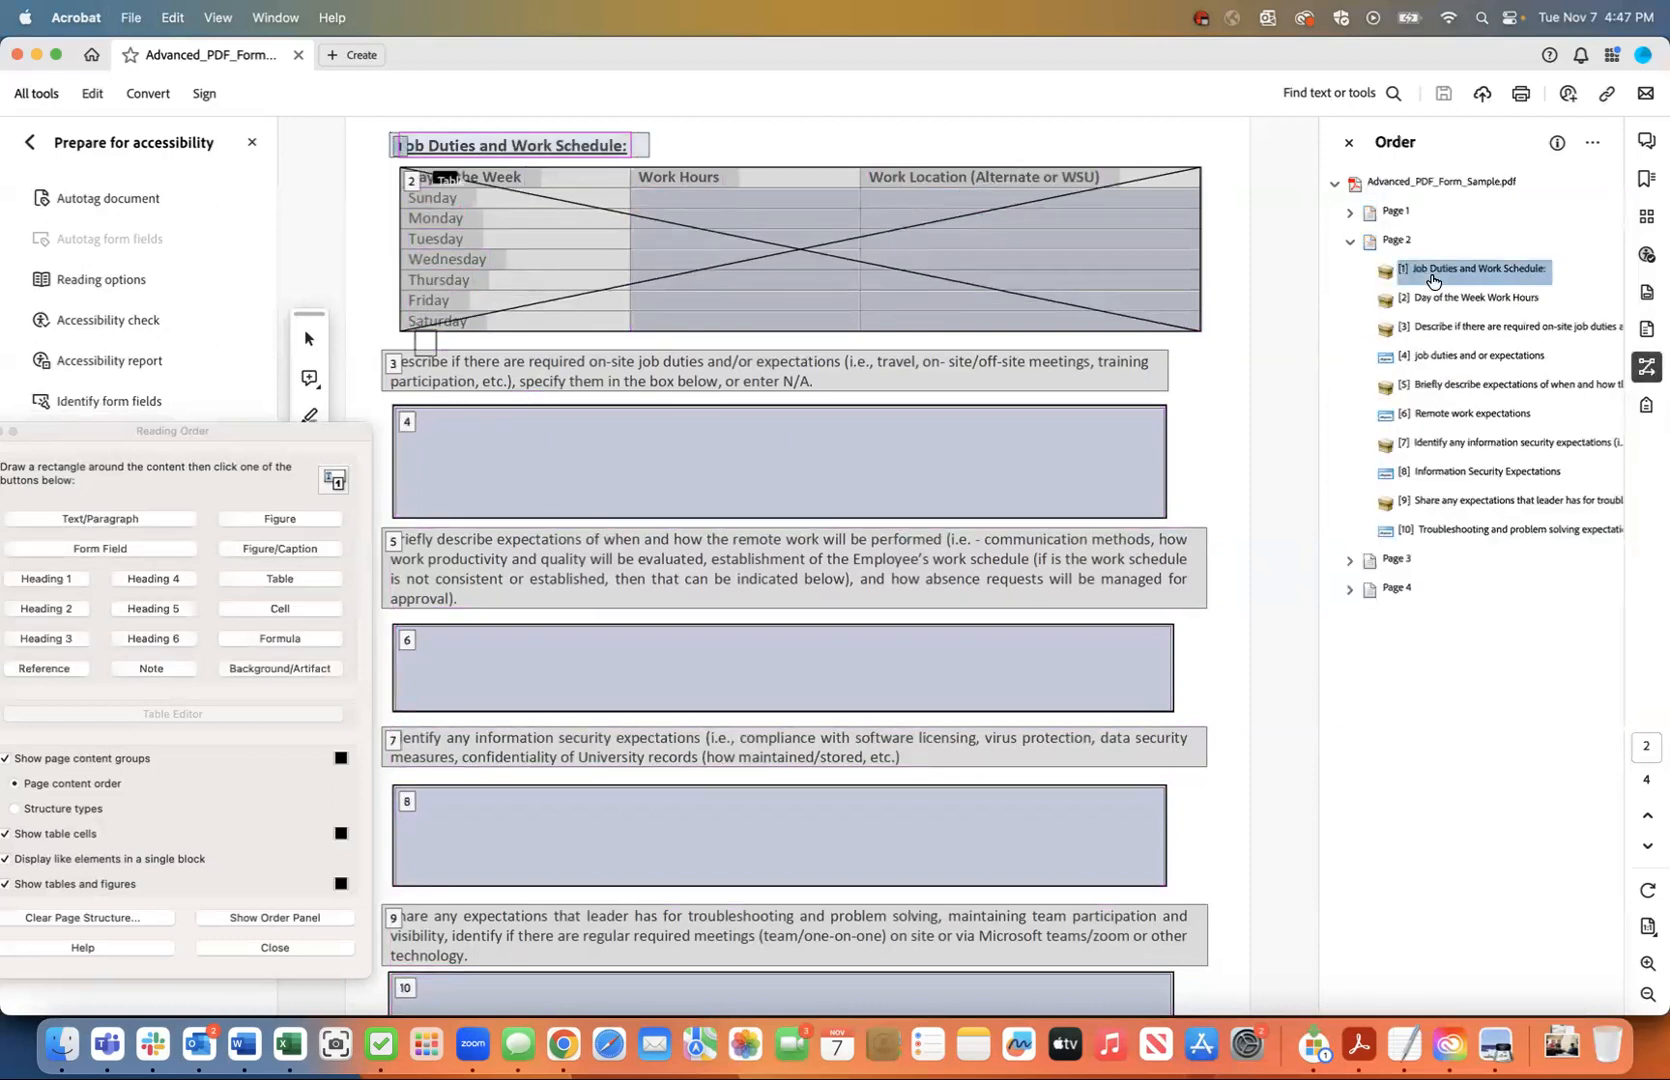
key("Down")
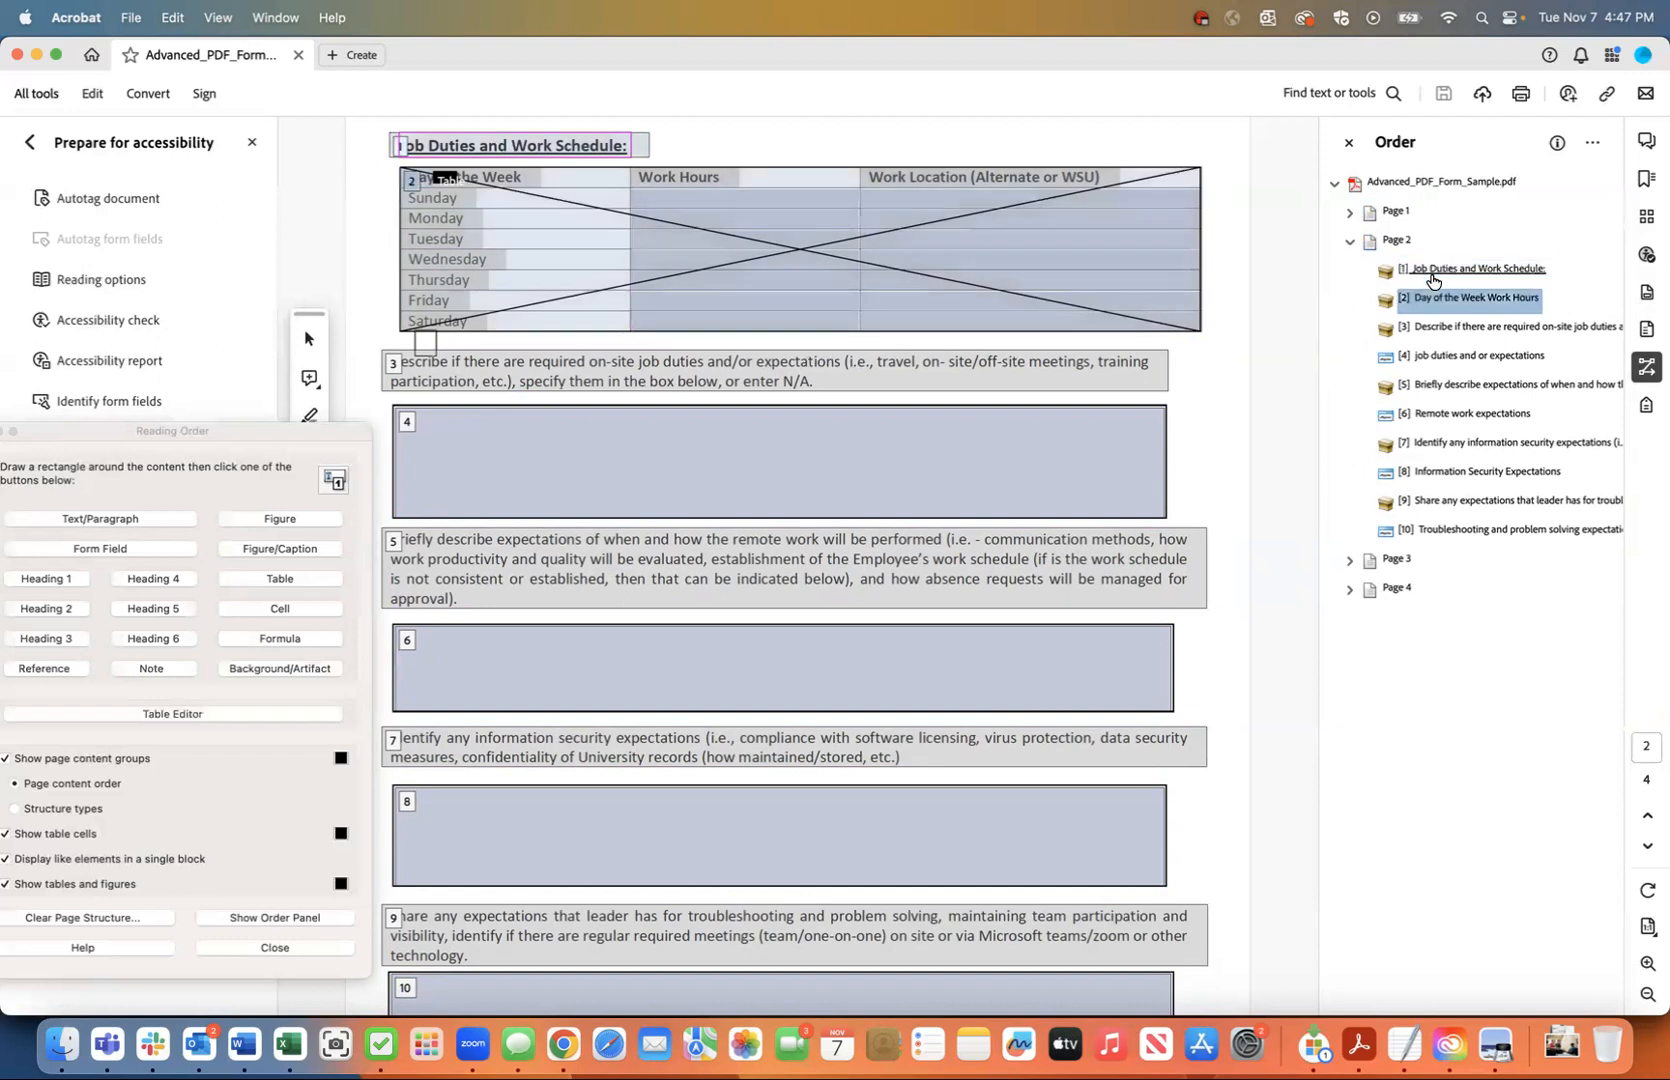
key("Down")
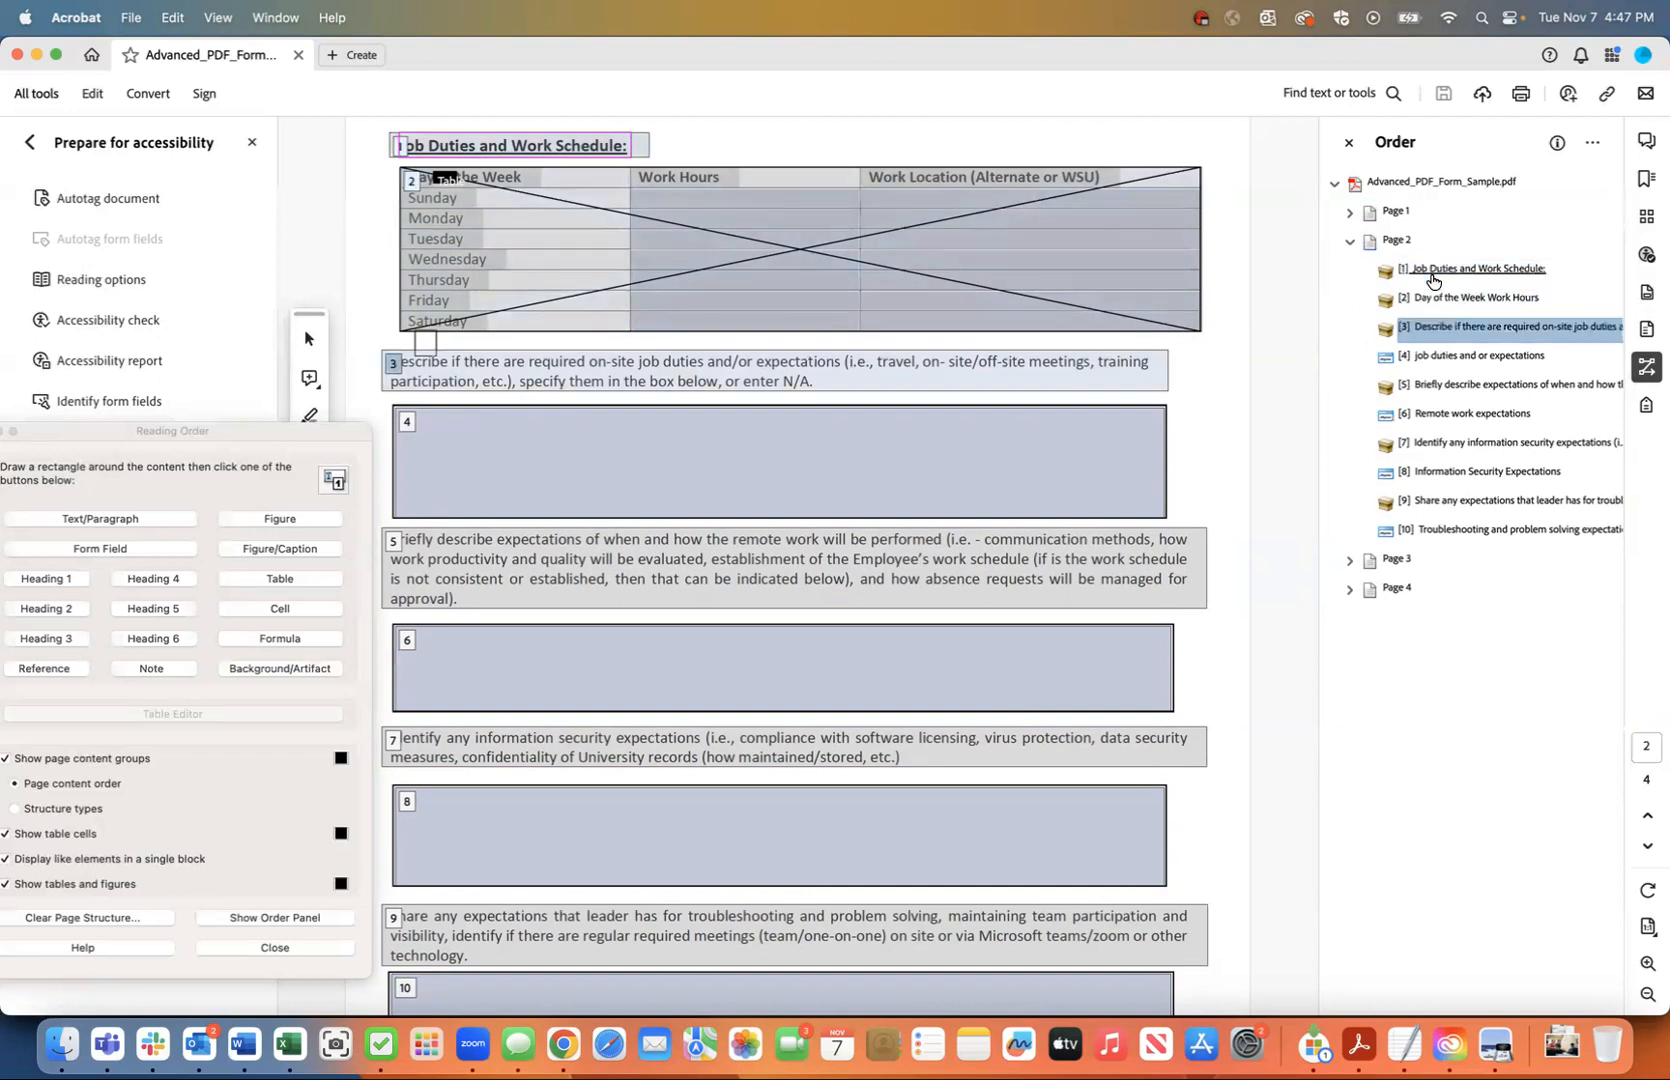
key("Down")
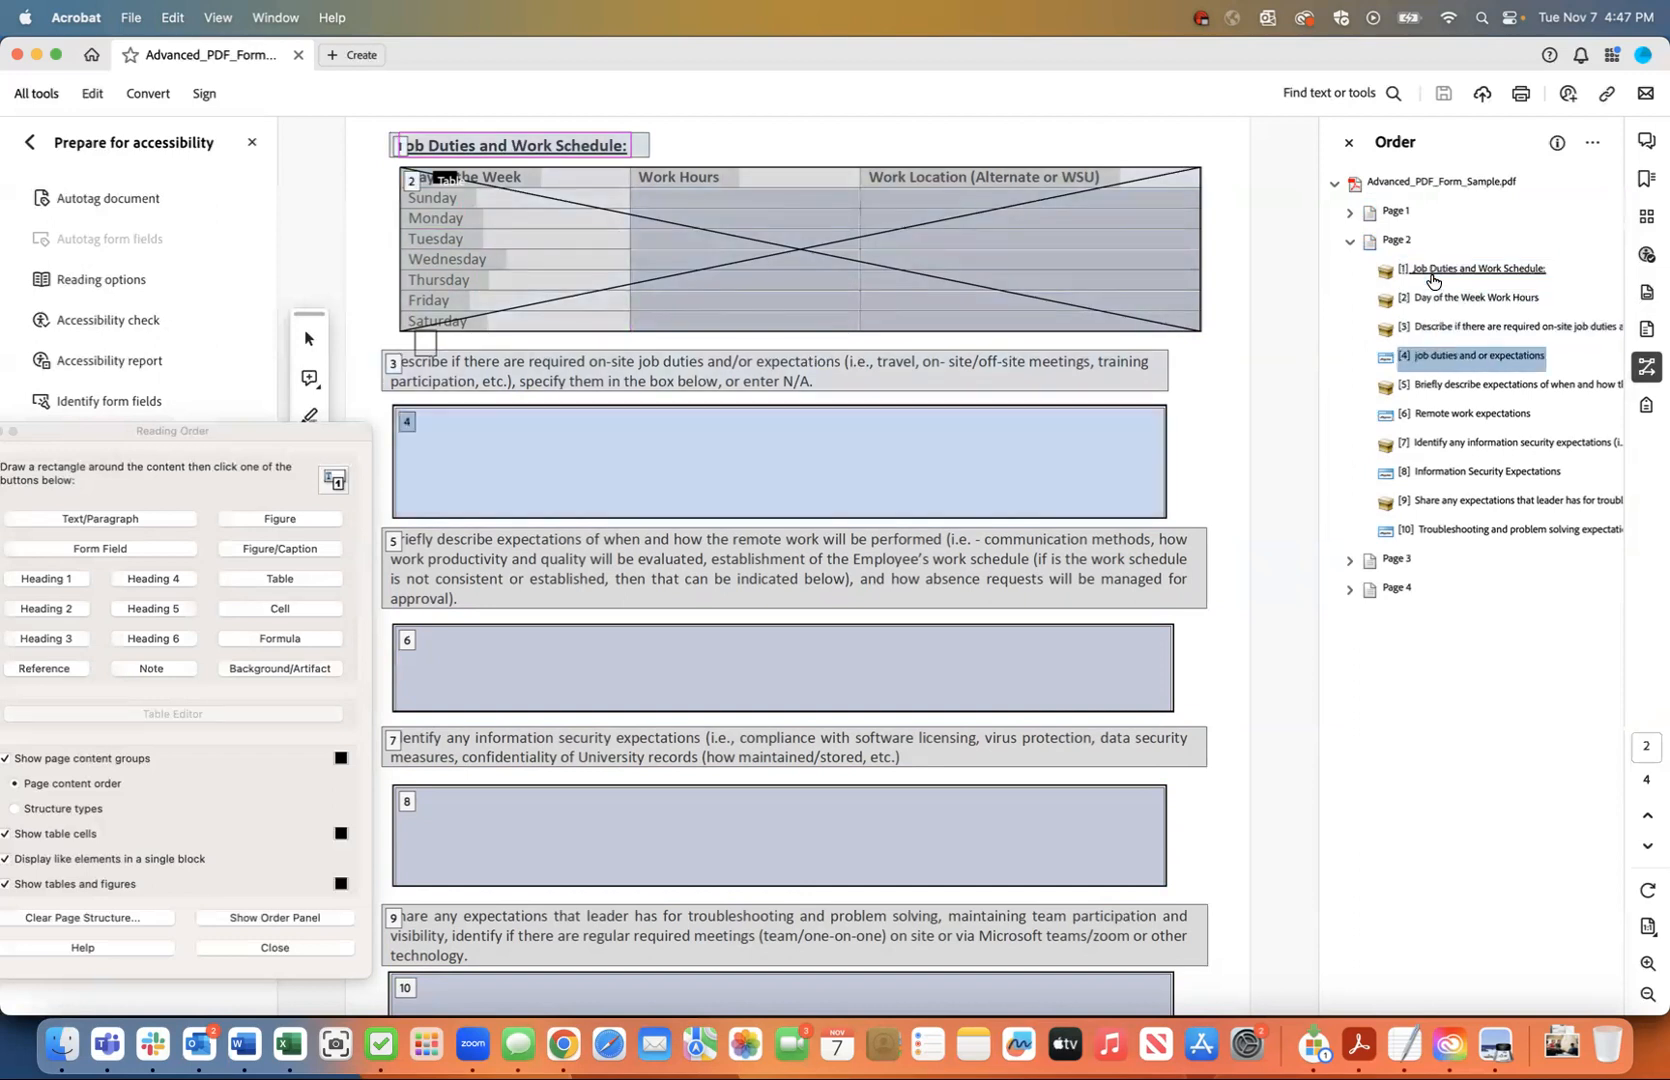
key("Down")
key("Down")
key("Down")
key("Down")
key("Down")
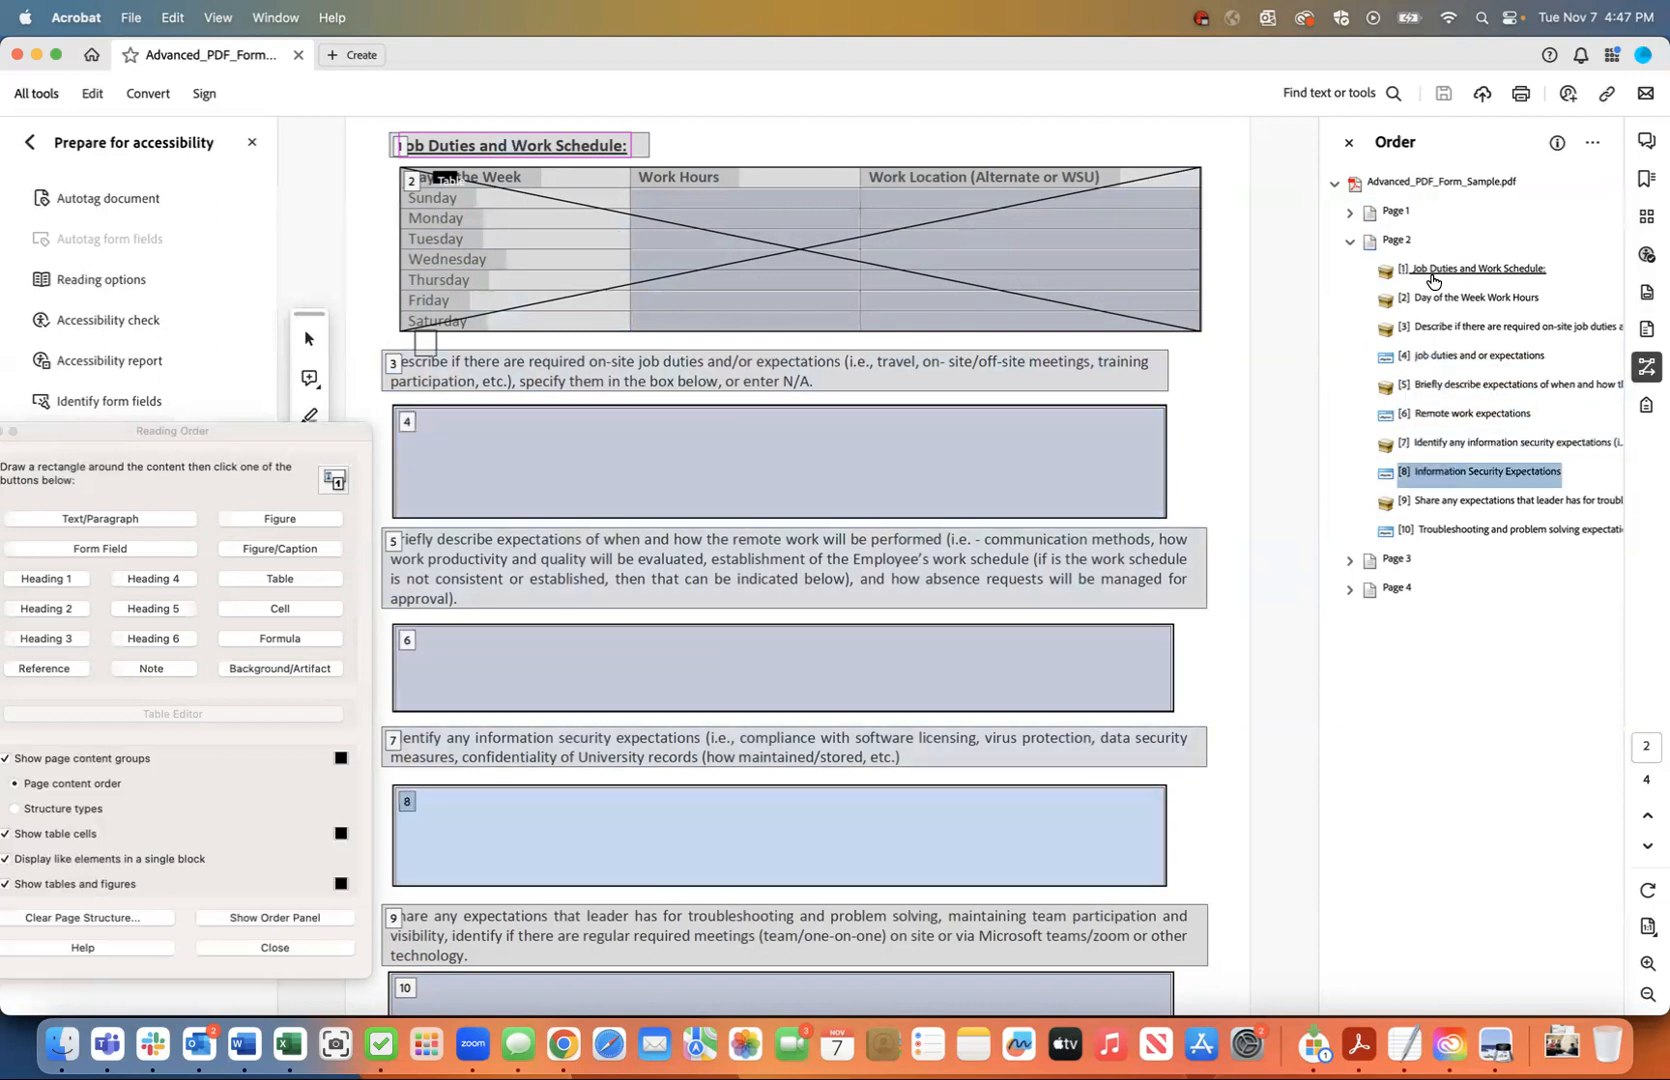
key("Down")
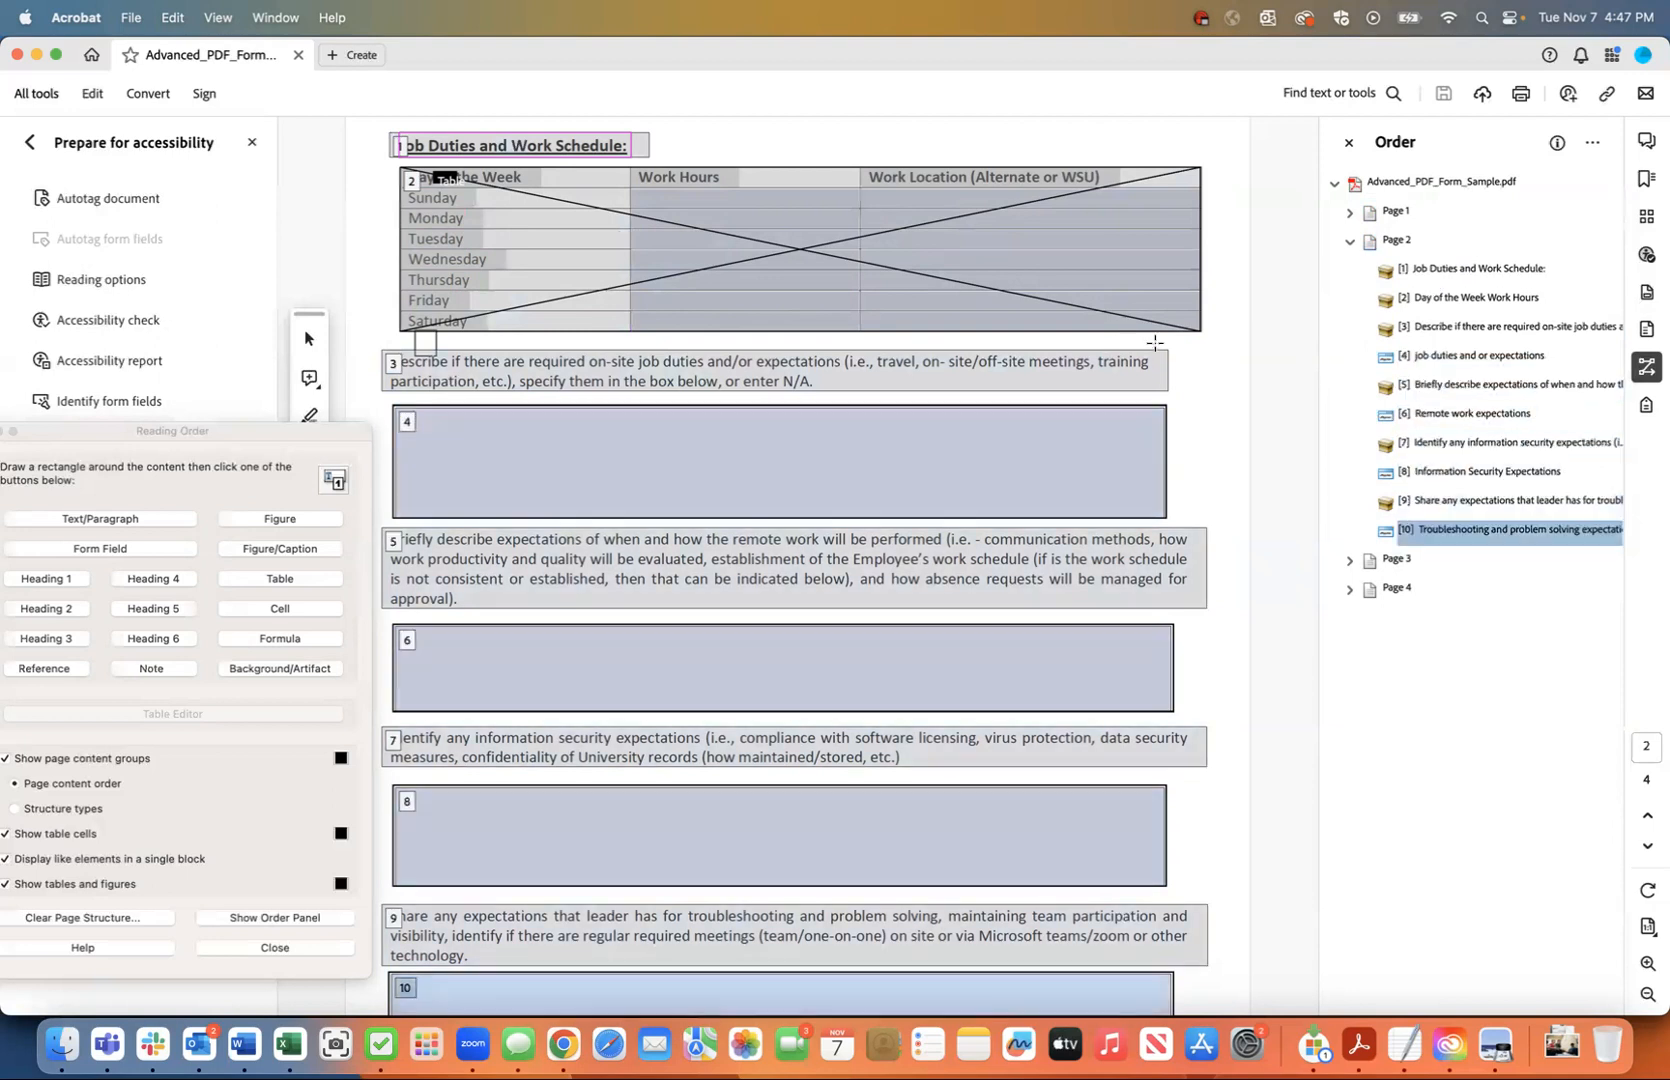
scroll(1155, 343, "down", 2)
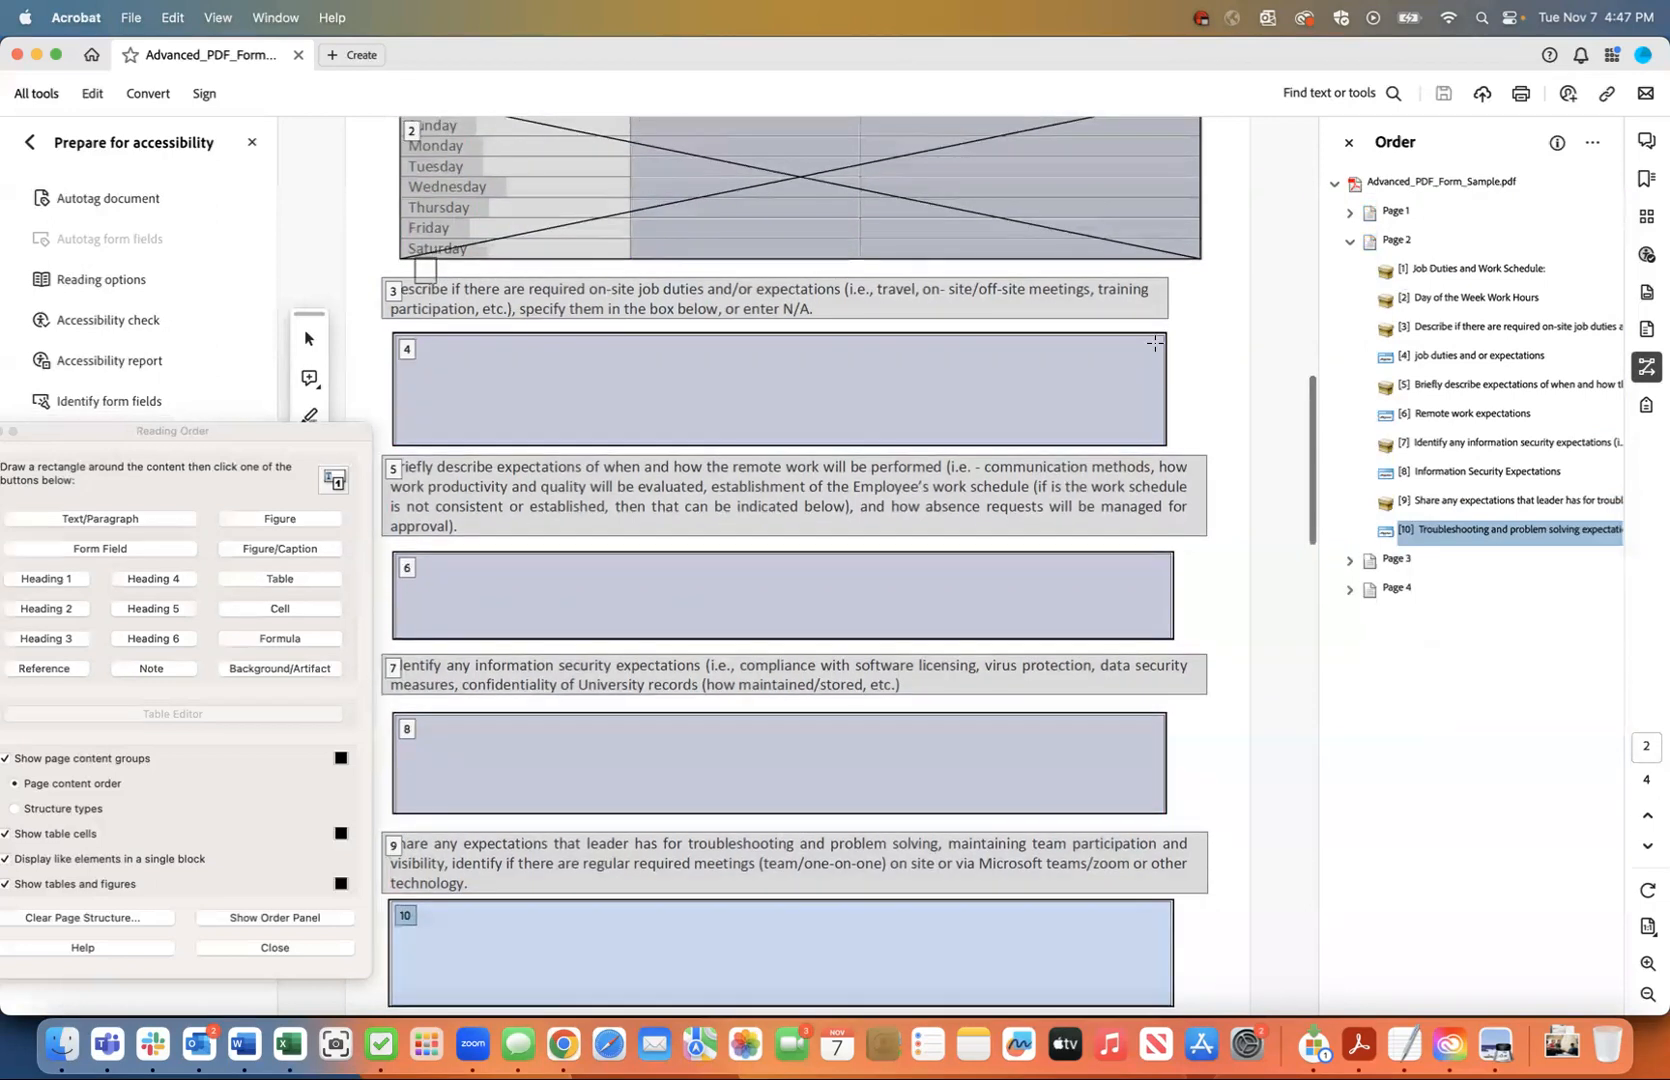
left_click(128, 17)
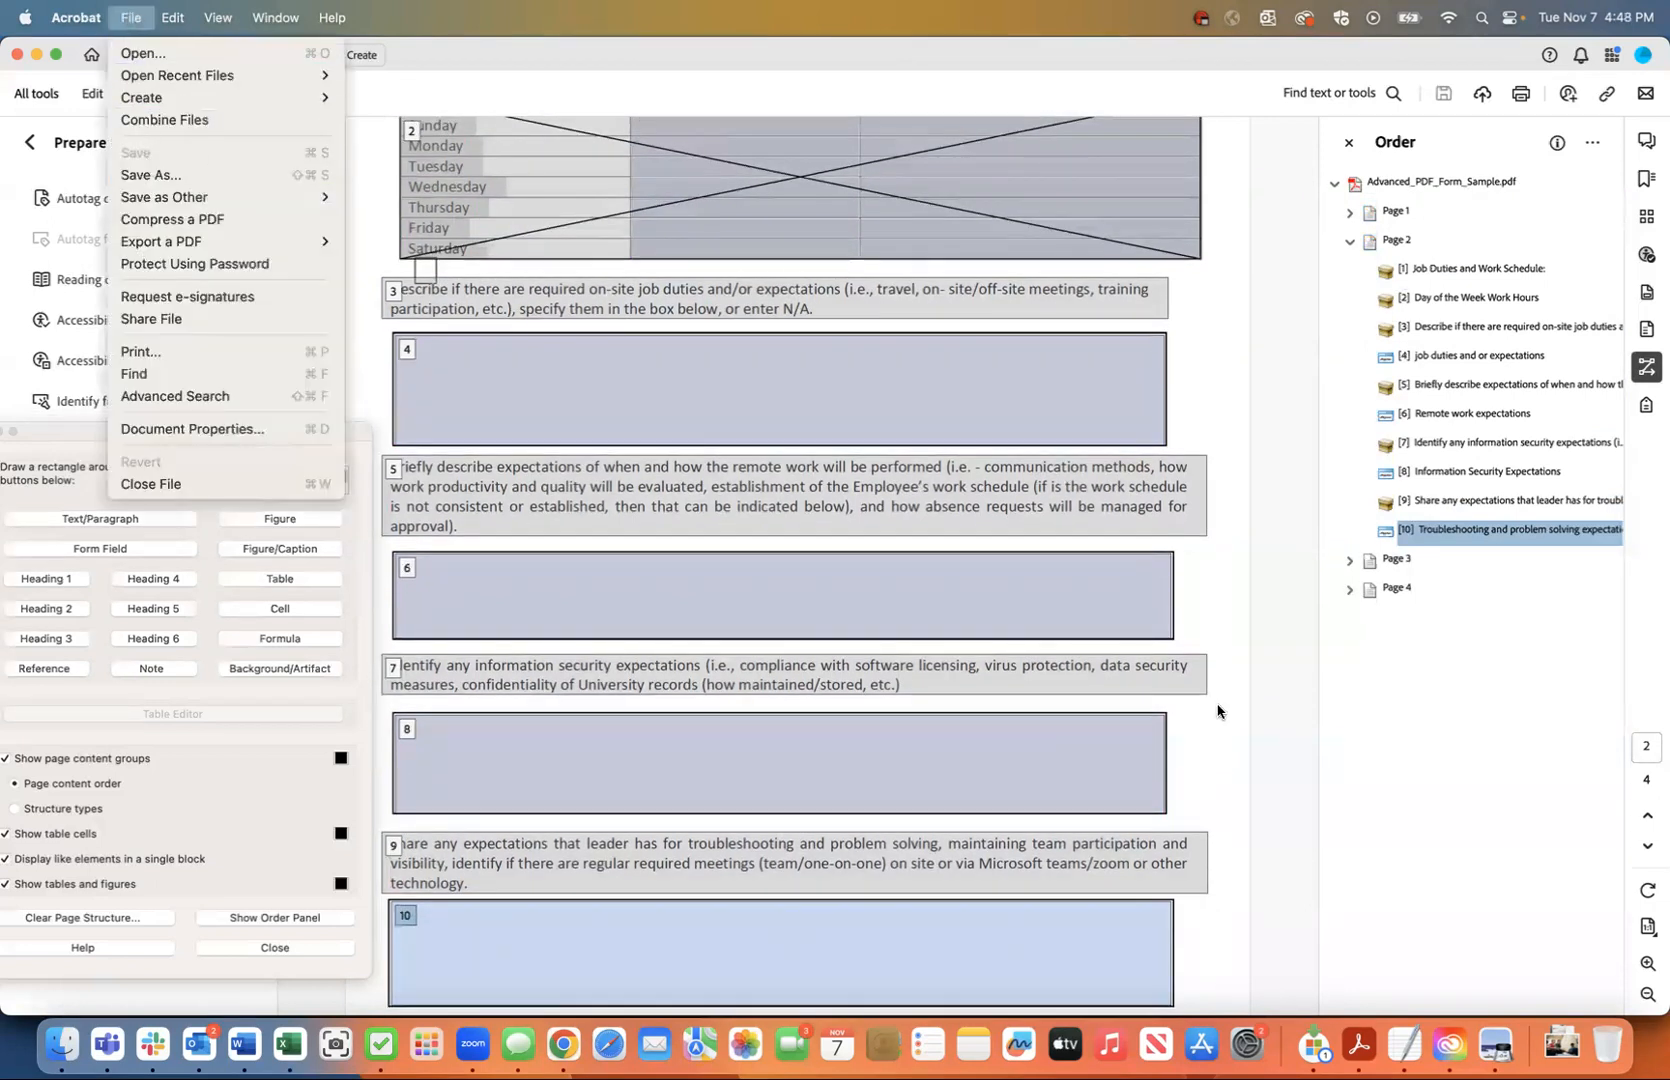
left_click(1416, 763)
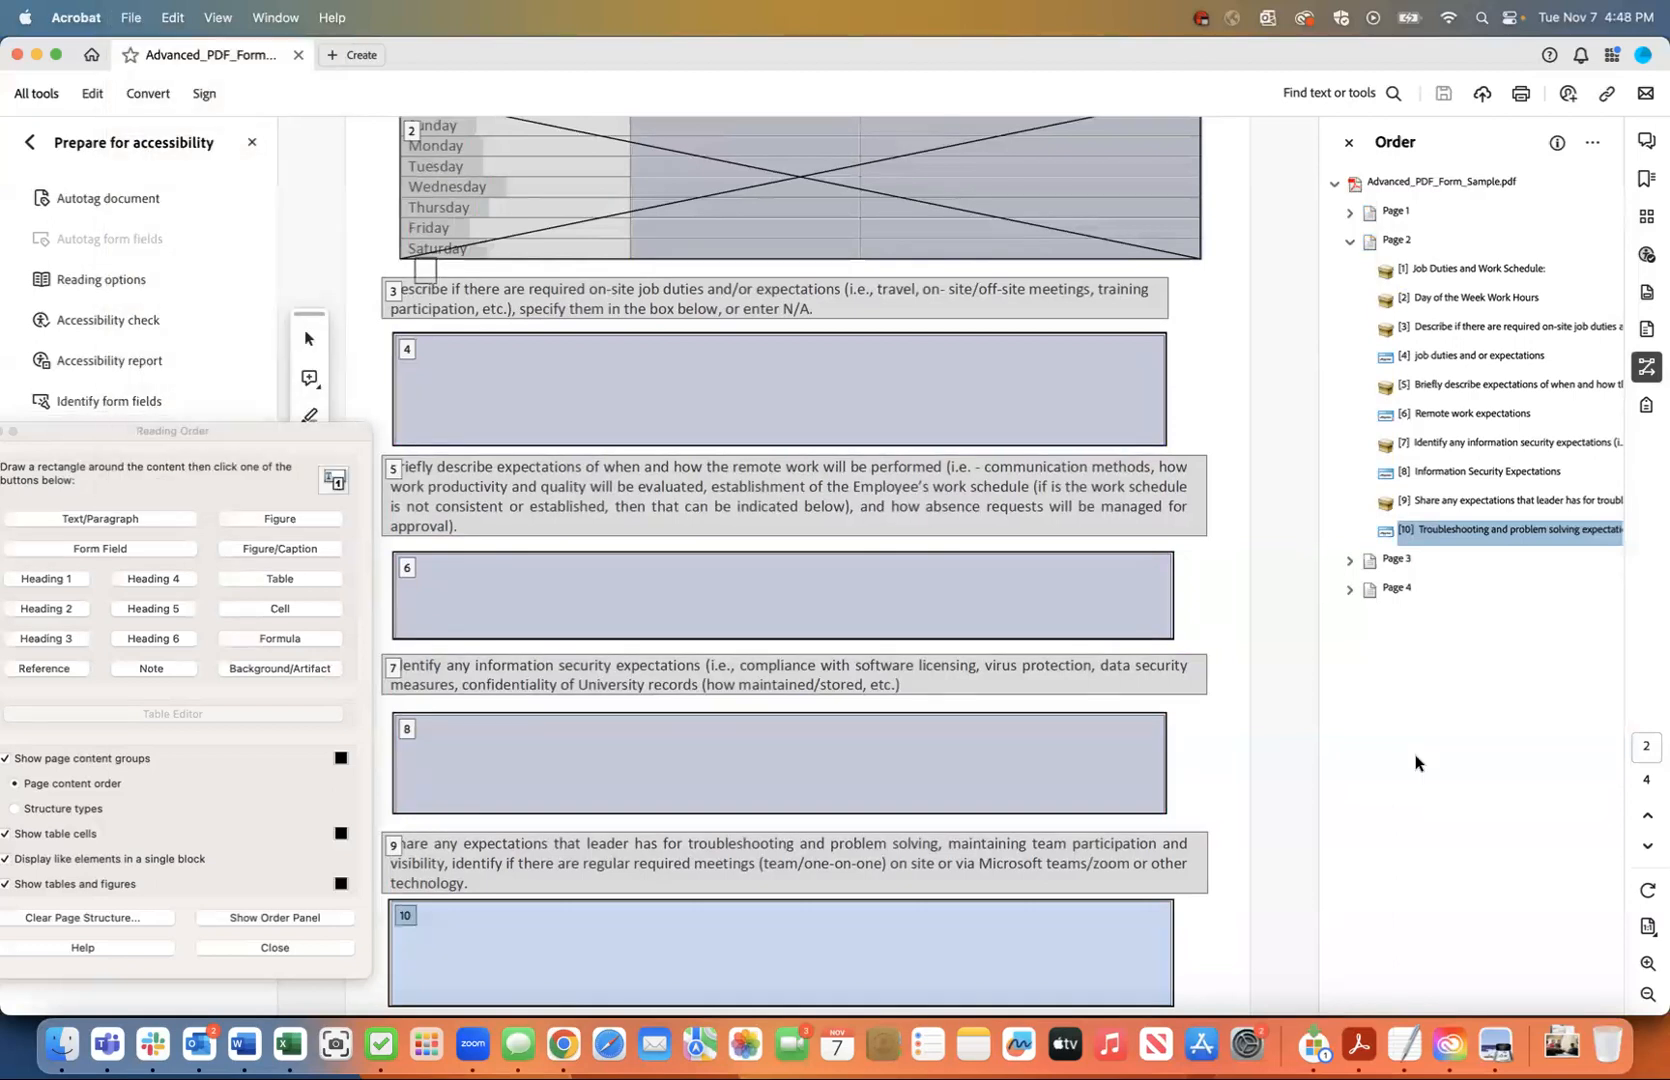